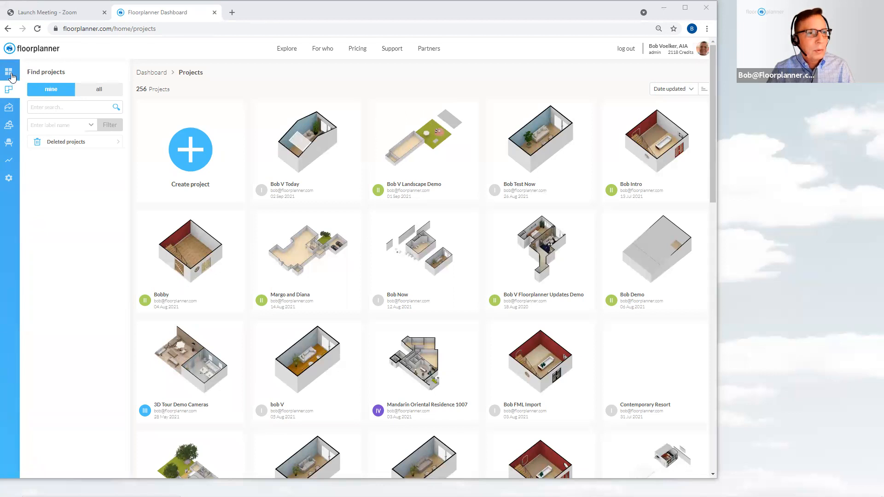
Open the new features updates page from the dashboard and read through the recent update notes
{"action": "left_click", "coordinate": [11, 74]}
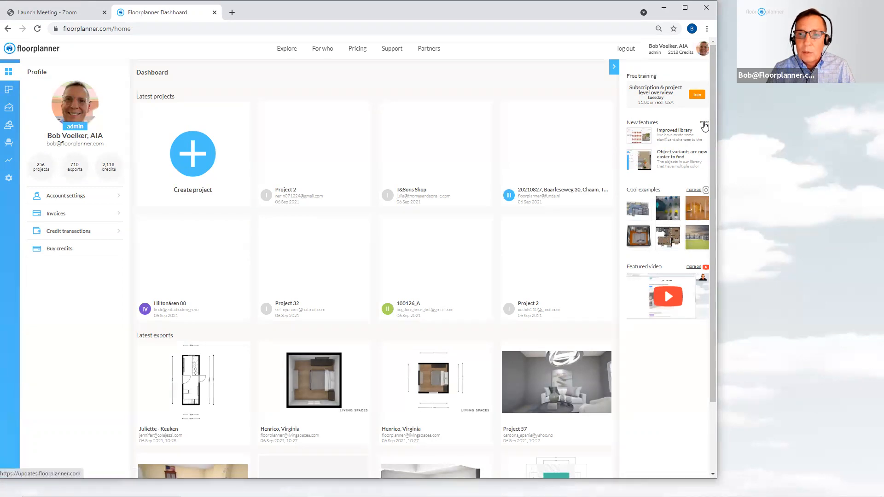
{"action": "left_click", "coordinate": [704, 123]}
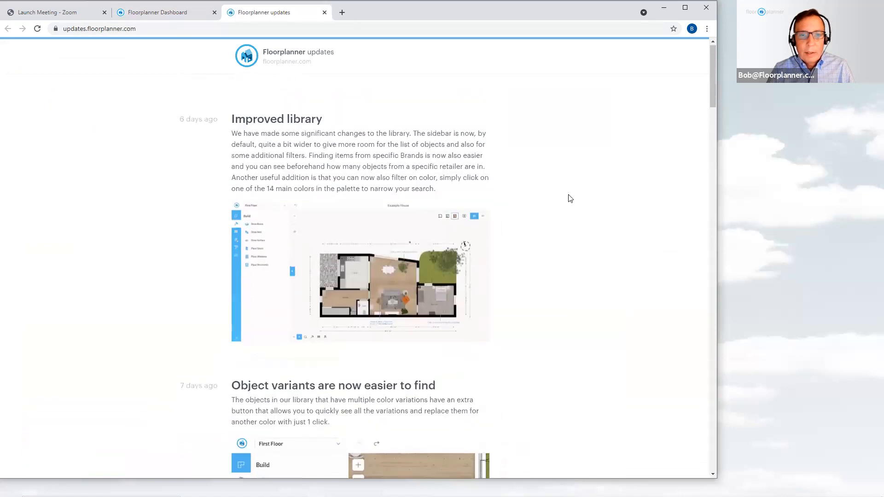
{"action": "scroll", "coordinate": [571, 198], "scroll_direction": "down", "scroll_amount": 5}
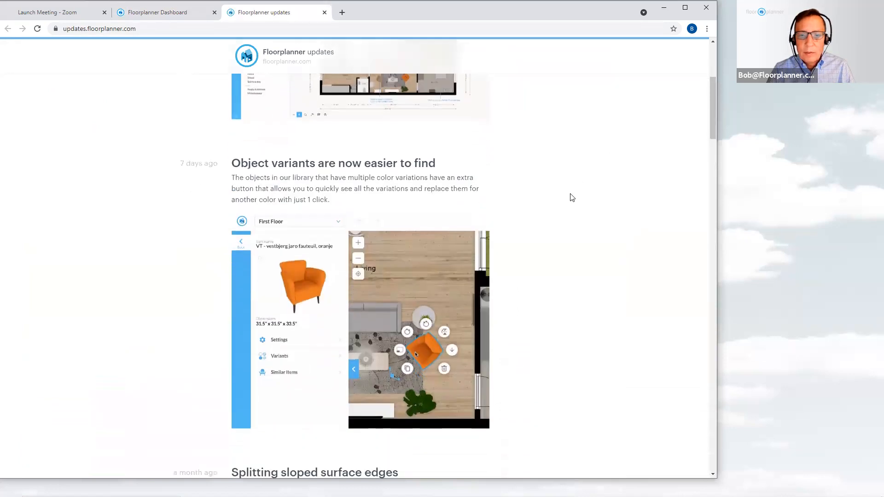
{"action": "scroll", "coordinate": [571, 198], "scroll_direction": "down", "scroll_amount": 11}
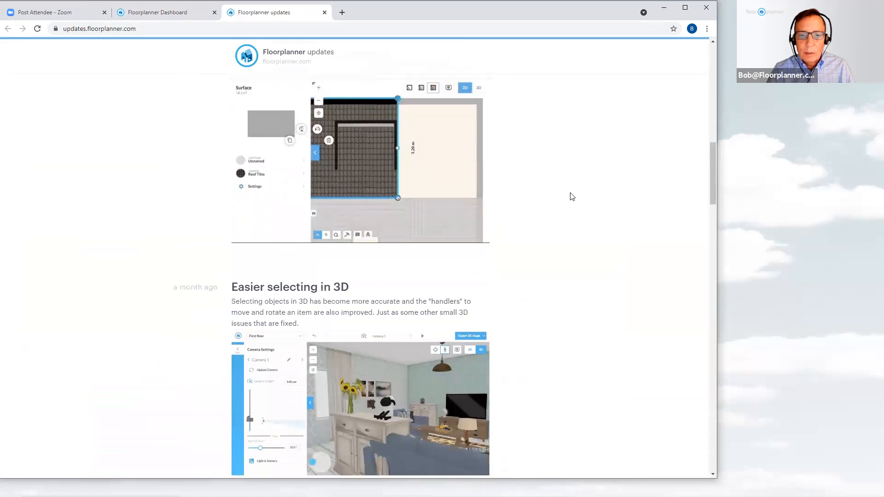
{"action": "scroll", "coordinate": [571, 197], "scroll_direction": "down", "scroll_amount": 3}
{"action": "scroll", "coordinate": [571, 197], "scroll_direction": "up", "scroll_amount": 2}
{"action": "scroll", "coordinate": [572, 195], "scroll_direction": "down", "scroll_amount": 5}
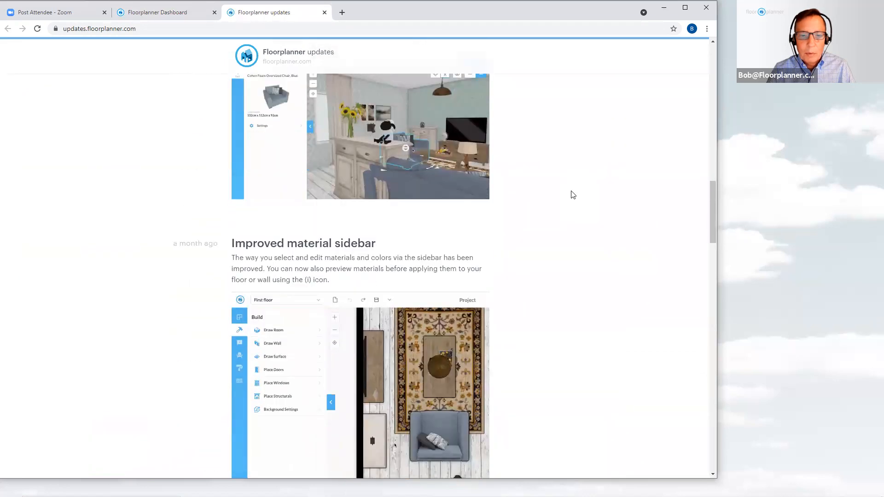
{"action": "scroll", "coordinate": [572, 195], "scroll_direction": "down", "scroll_amount": 3}
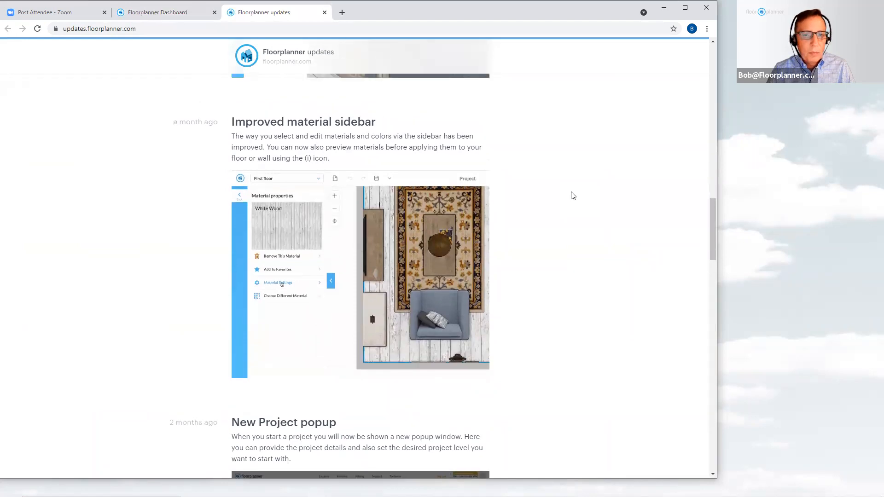
{"action": "scroll", "coordinate": [572, 195], "scroll_direction": "up", "scroll_amount": 1}
{"action": "scroll", "coordinate": [573, 196], "scroll_direction": "up", "scroll_amount": 5}
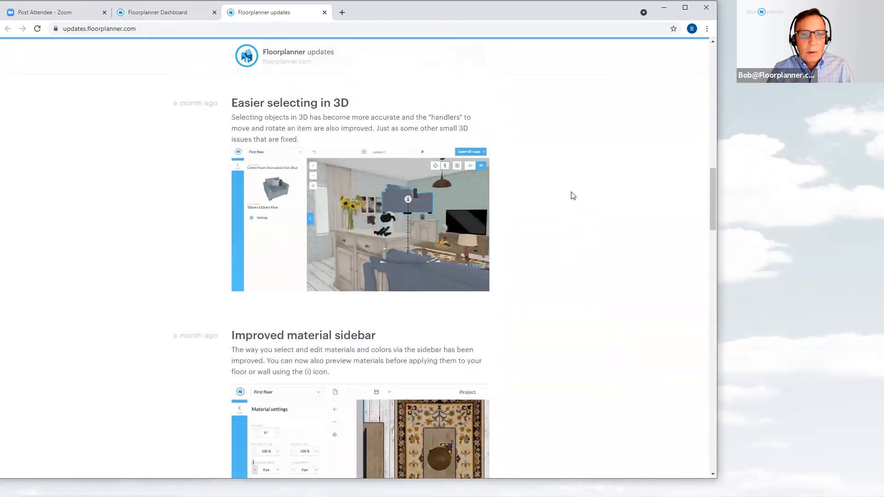
{"action": "scroll", "coordinate": [573, 195], "scroll_direction": "up", "scroll_amount": 1}
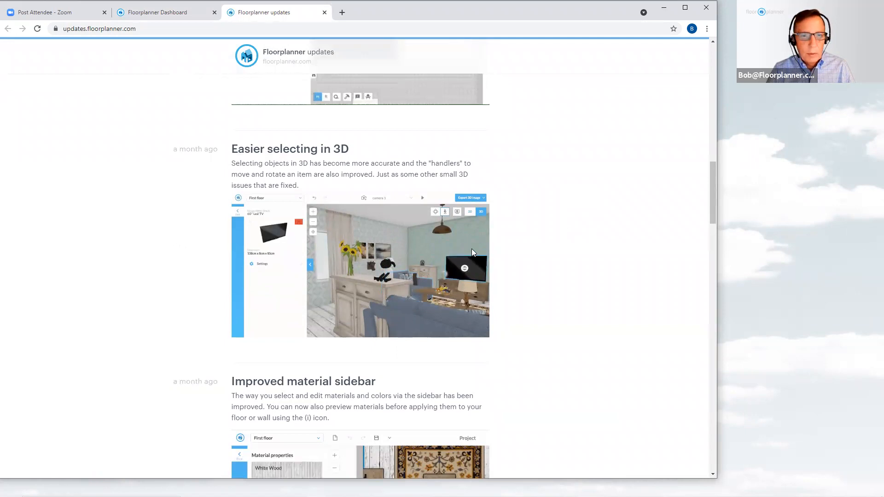
{"action": "scroll", "coordinate": [474, 244], "scroll_direction": "up", "scroll_amount": 2}
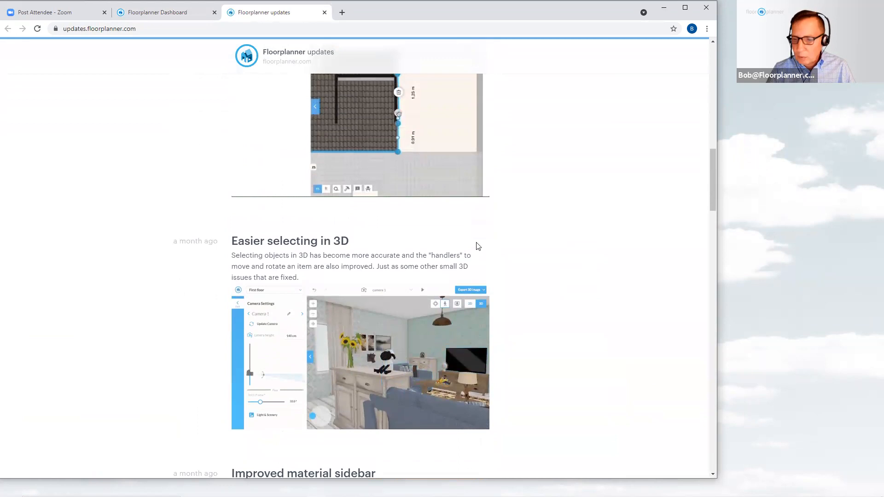
{"action": "scroll", "coordinate": [494, 247], "scroll_direction": "up", "scroll_amount": 2}
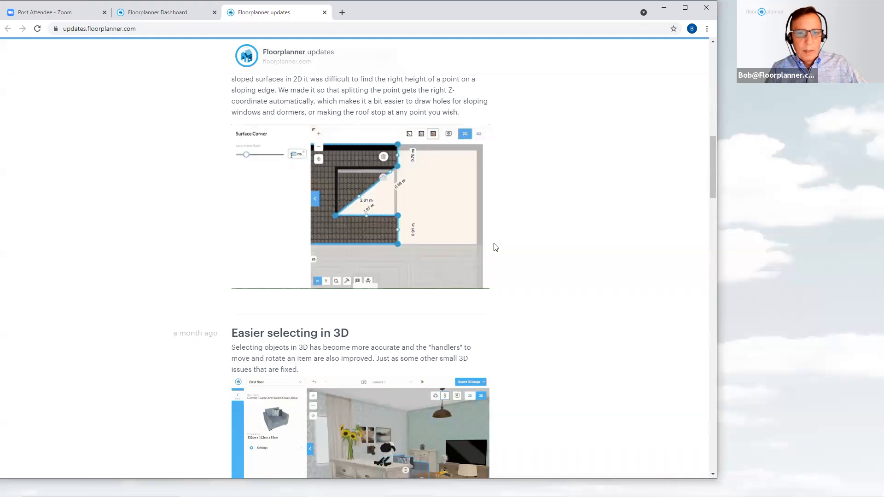
{"action": "scroll", "coordinate": [495, 247], "scroll_direction": "up", "scroll_amount": 1}
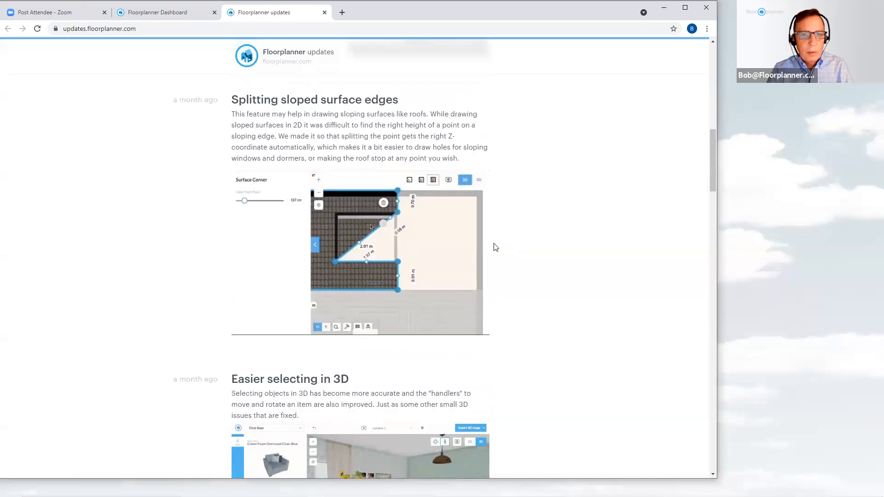
{"action": "scroll", "coordinate": [495, 247], "scroll_direction": "up", "scroll_amount": 2}
{"action": "scroll", "coordinate": [495, 247], "scroll_direction": "down", "scroll_amount": 1}
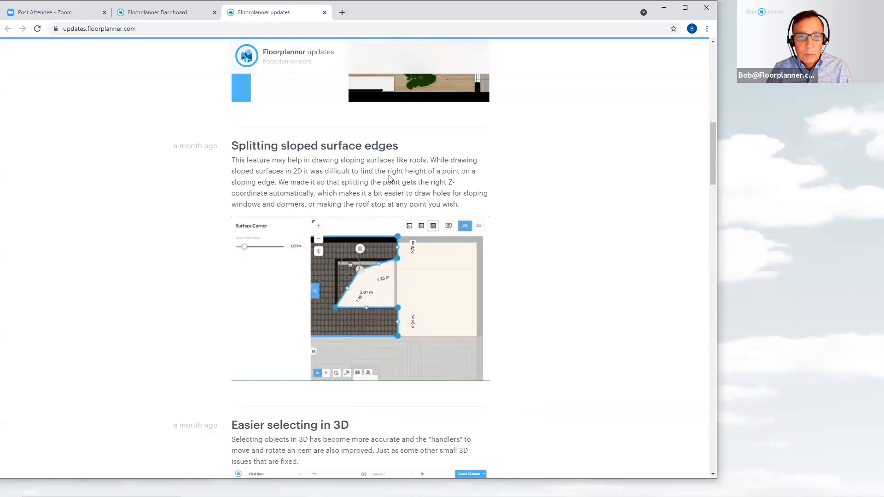
{"action": "scroll", "coordinate": [386, 175], "scroll_direction": "up", "scroll_amount": 3}
{"action": "scroll", "coordinate": [403, 183], "scroll_direction": "up", "scroll_amount": 3}
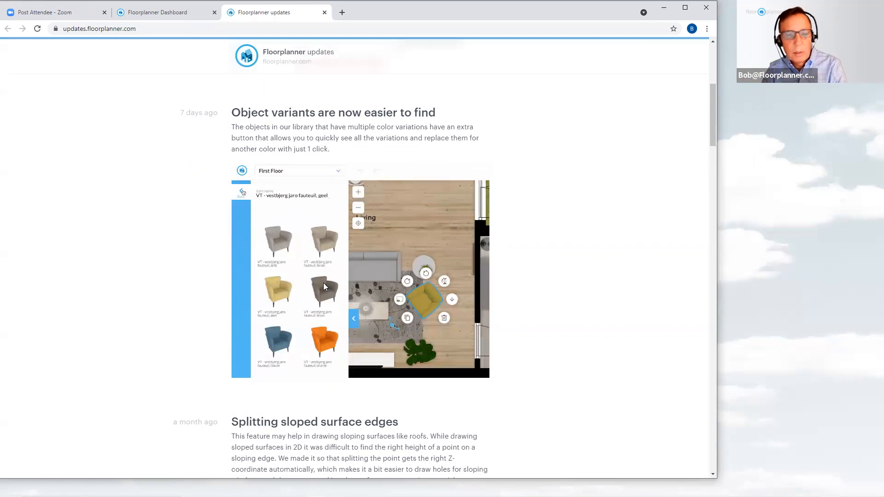
{"action": "scroll", "coordinate": [330, 282], "scroll_direction": "up", "scroll_amount": 3}
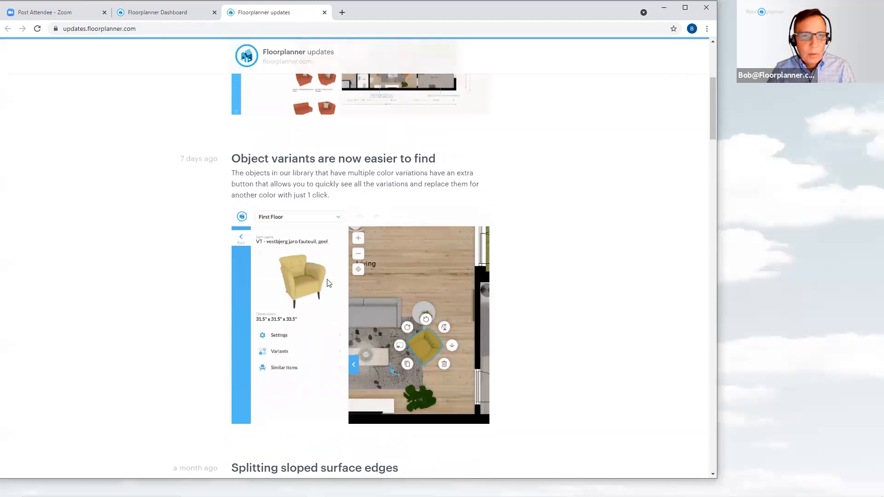
{"action": "scroll", "coordinate": [328, 283], "scroll_direction": "up", "scroll_amount": 3}
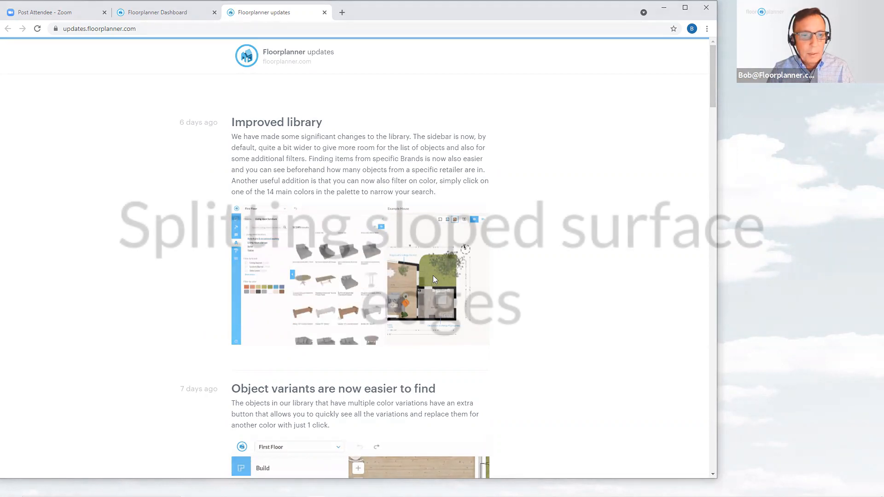
{"action": "scroll", "coordinate": [433, 276], "scroll_direction": "down", "scroll_amount": 1}
{"action": "scroll", "coordinate": [435, 278], "scroll_direction": "down", "scroll_amount": 5}
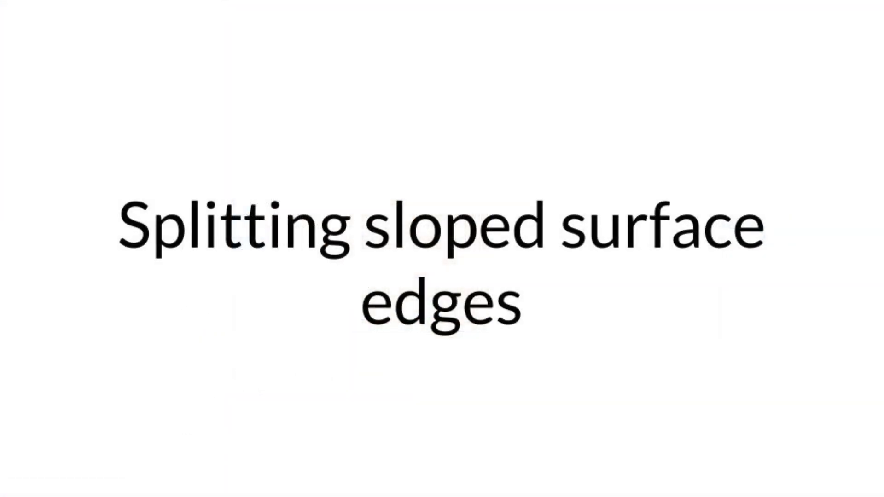
{"action": "scroll", "coordinate": [433, 275], "scroll_direction": "down", "scroll_amount": 7}
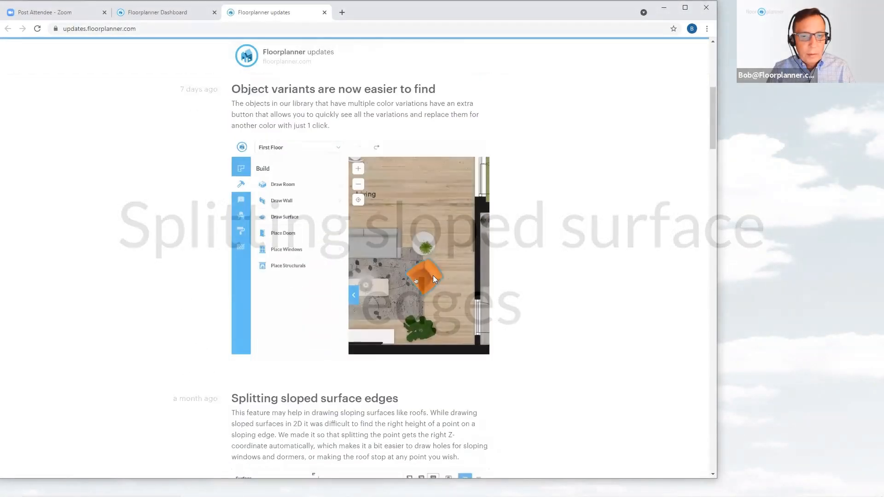
{"action": "scroll", "coordinate": [434, 276], "scroll_direction": "down", "scroll_amount": 5}
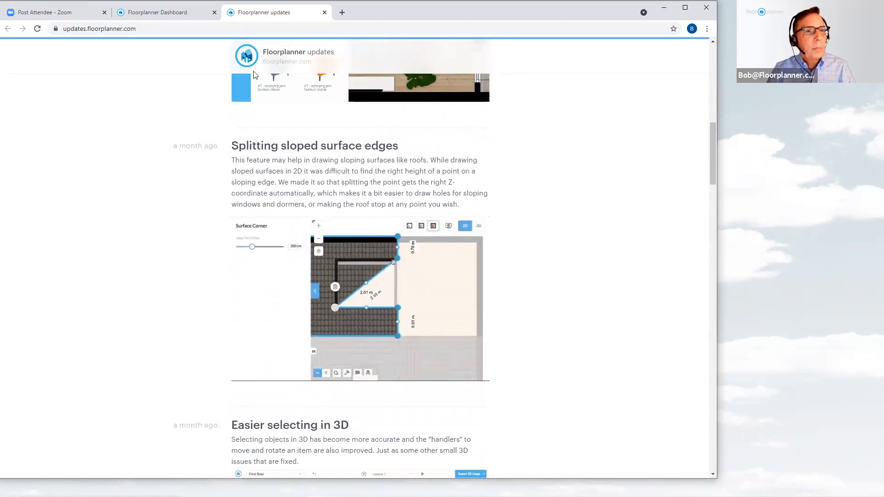
{"action": "left_click", "coordinate": [174, 14]}
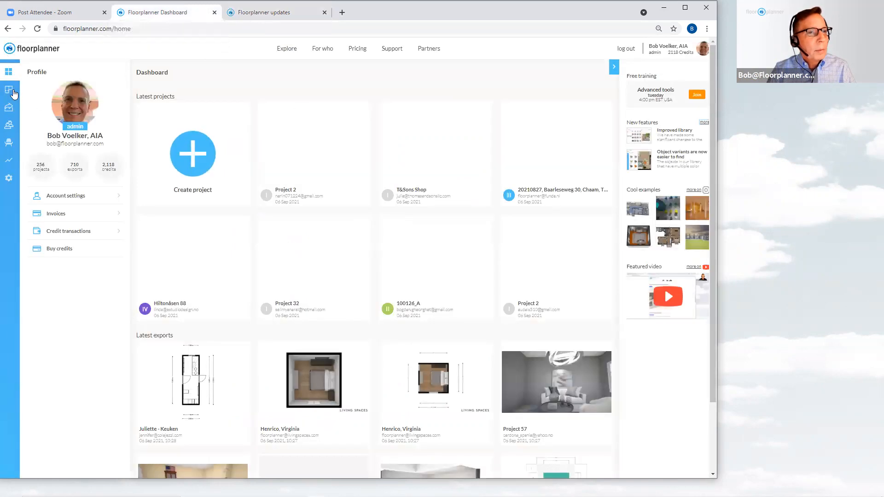
{"action": "left_click", "coordinate": [13, 93]}
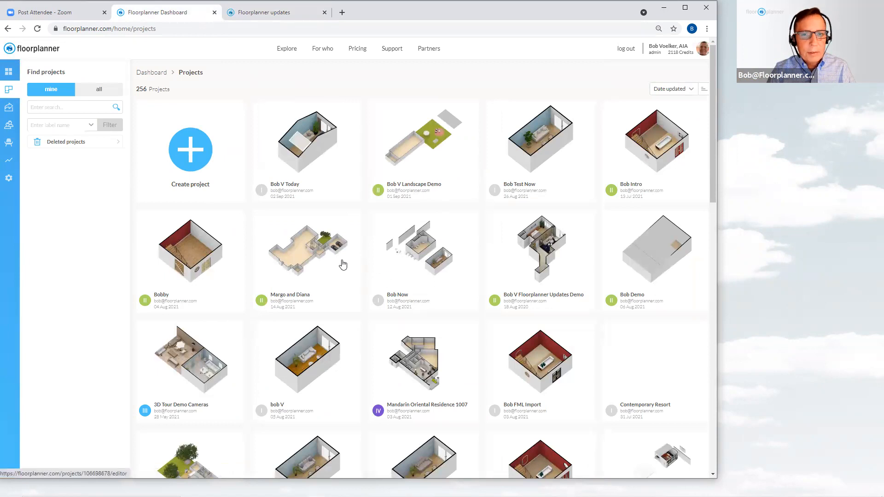
{"action": "left_click", "coordinate": [317, 142]}
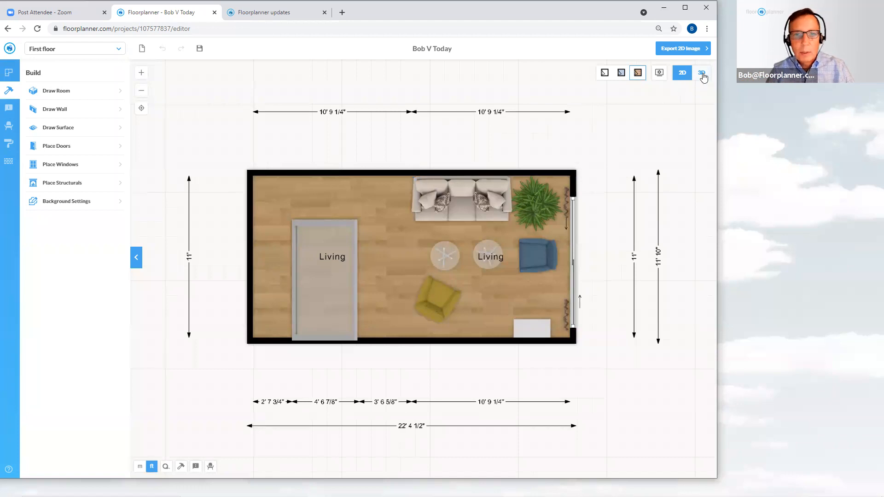
Switch the plan to 3D, change to the orbit camera and orbit around the room from above
{"action": "left_click", "coordinate": [702, 73]}
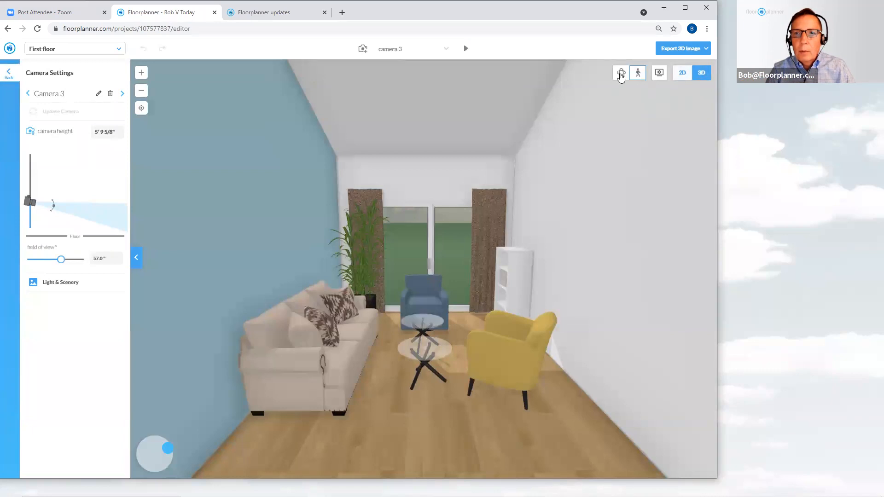
{"action": "left_click", "coordinate": [620, 74]}
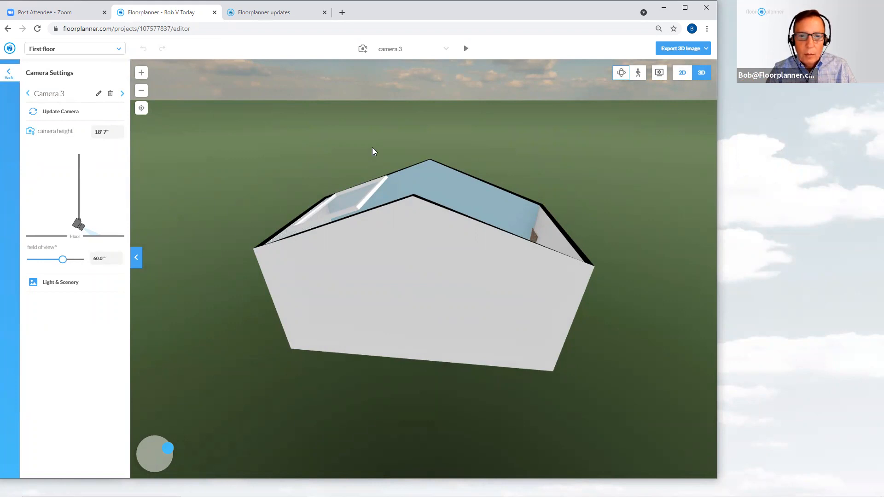
{"action": "left_click_drag", "start_coordinate": [371, 242], "coordinate": [449, 247]}
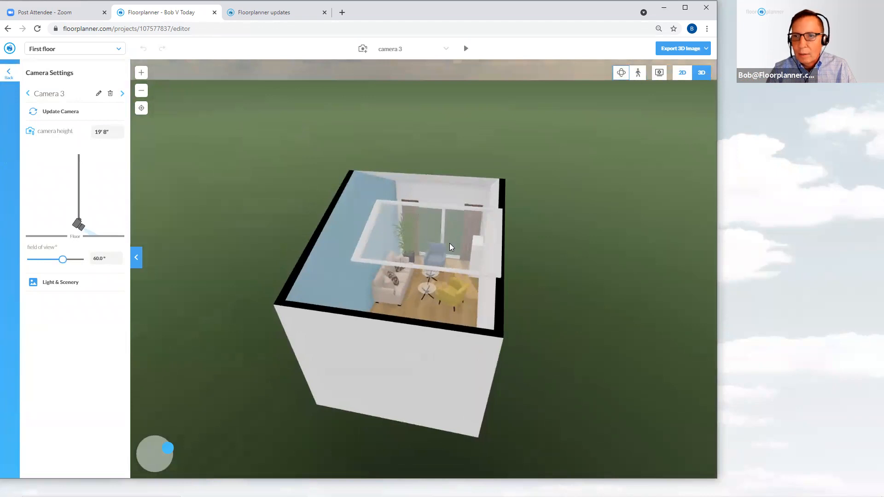
{"action": "left_click_drag", "start_coordinate": [447, 247], "coordinate": [398, 249]}
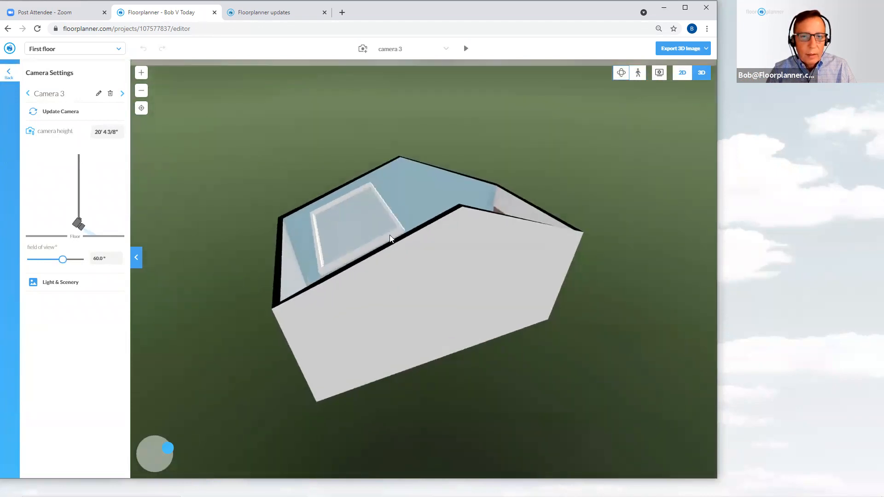
Select the skylight and open its settings to inspect its size, tilt and roll, then deselect it
{"action": "left_click", "coordinate": [390, 238]}
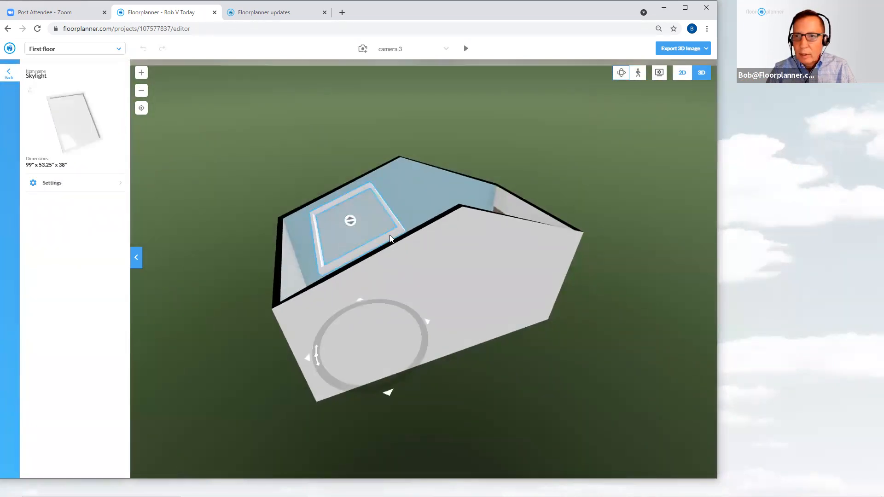
{"action": "left_click", "coordinate": [46, 183]}
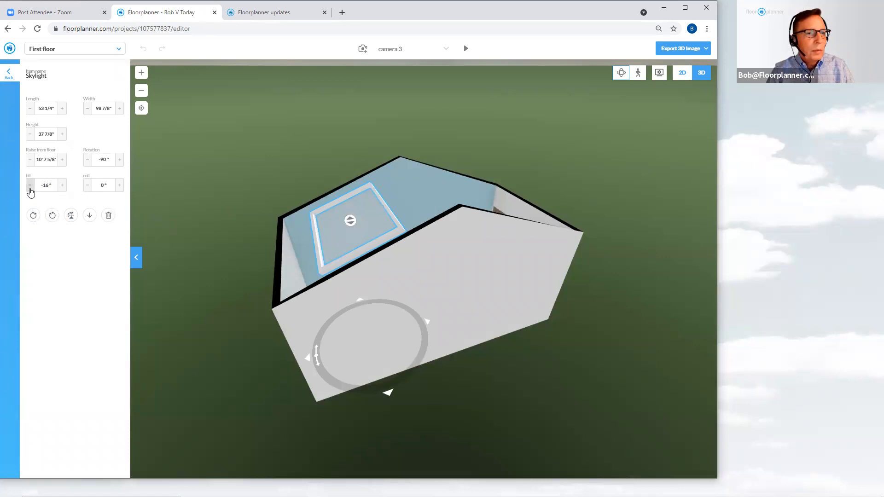
{"action": "left_click", "coordinate": [63, 186]}
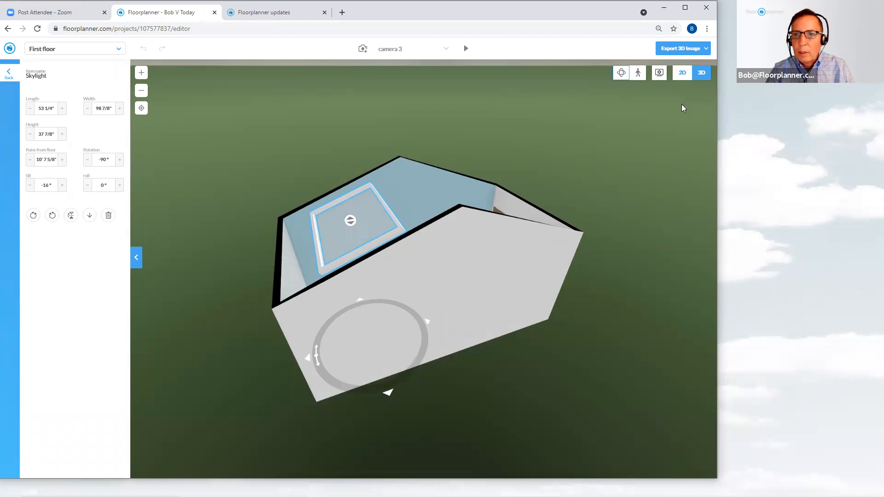
{"action": "left_click", "coordinate": [620, 159]}
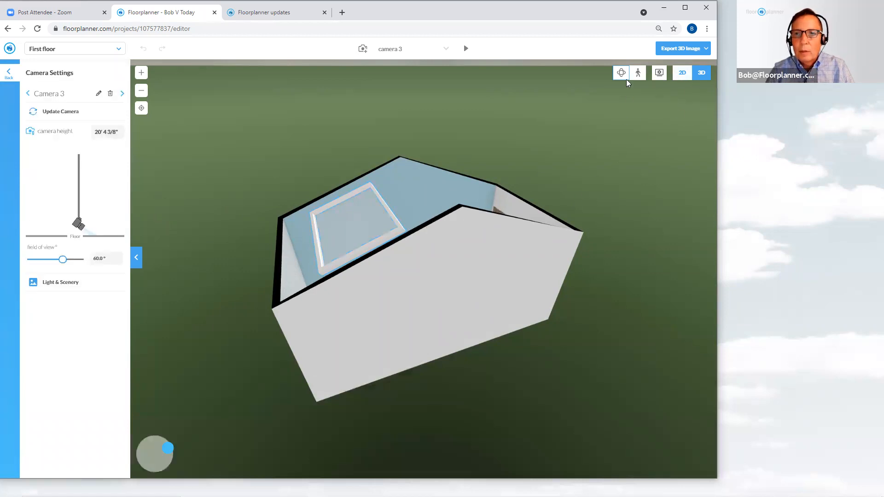
Look around the room in the eye-level walk-through view and return to the 2D plan
{"action": "left_click", "coordinate": [638, 73]}
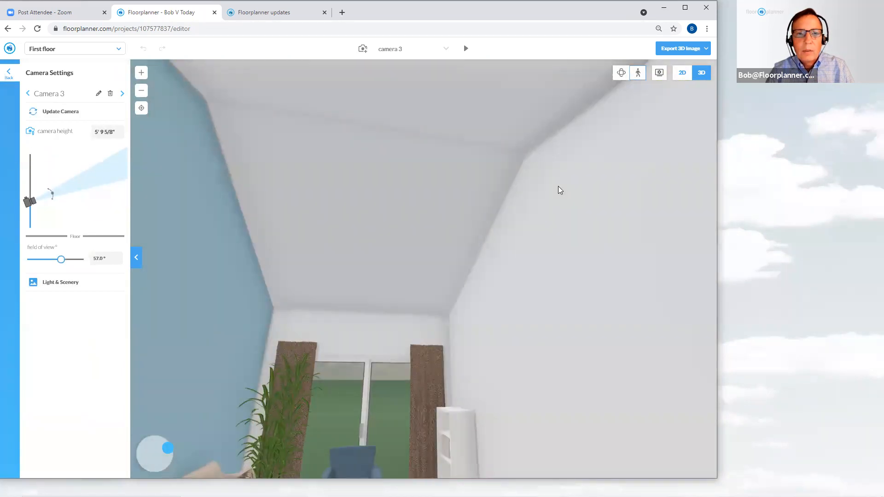
{"action": "left_click_drag", "start_coordinate": [558, 186], "coordinate": [497, 152]}
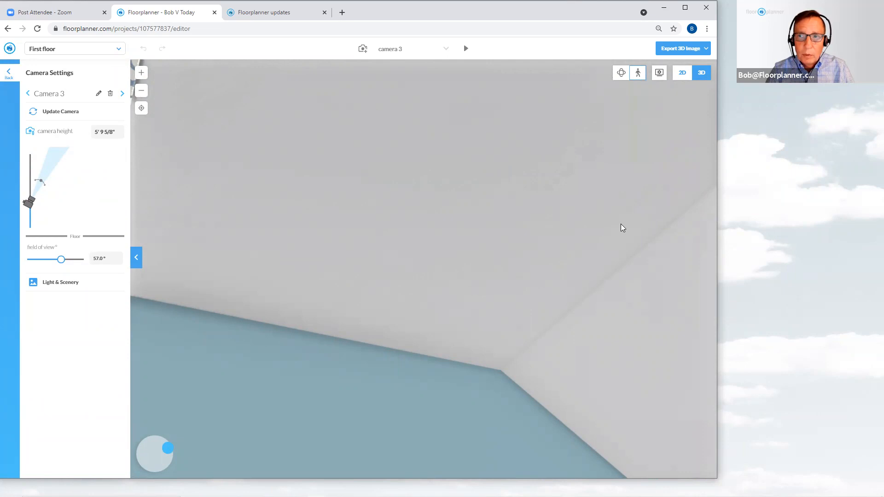
{"action": "left_click", "coordinate": [682, 76]}
{"action": "scroll", "coordinate": [383, 281], "scroll_direction": "up", "scroll_amount": 4}
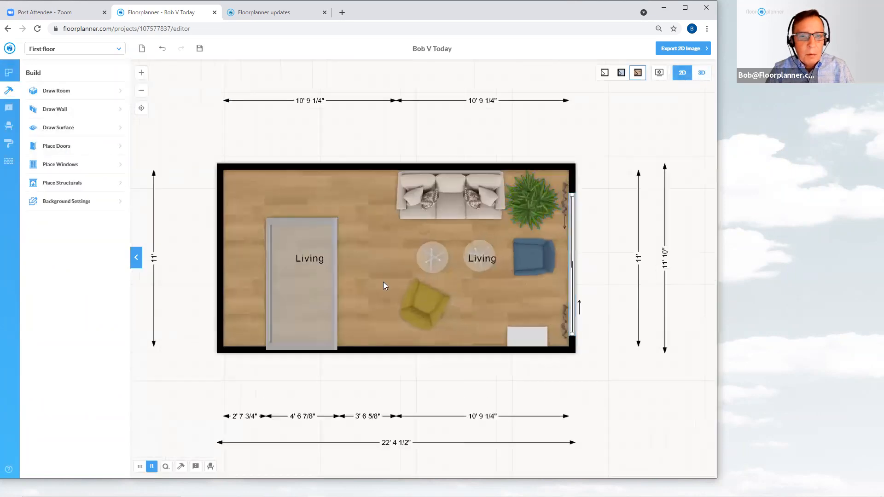
{"action": "scroll", "coordinate": [353, 231], "scroll_direction": "down", "scroll_amount": 1}
Select the left Living room and toggle Generate ceiling in its room settings
{"action": "left_click", "coordinate": [284, 193]}
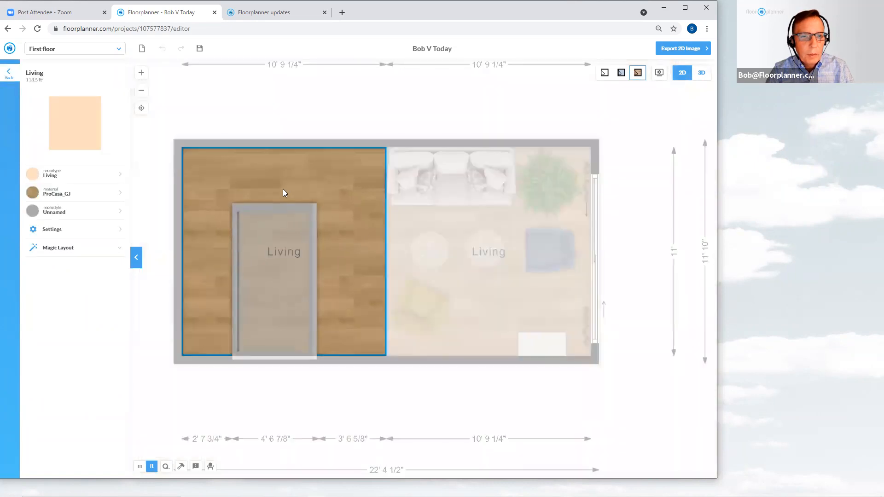
{"action": "left_click", "coordinate": [57, 231]}
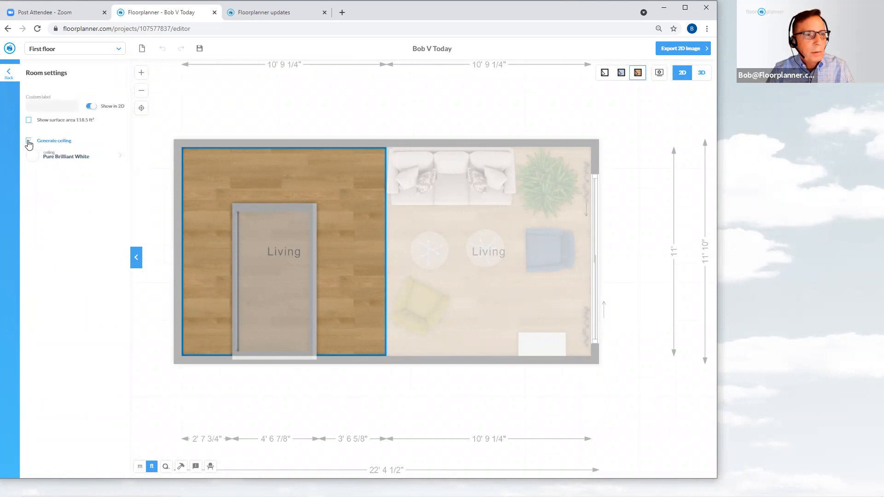
{"action": "left_click", "coordinate": [29, 141]}
{"action": "left_click", "coordinate": [215, 106]}
{"action": "left_click_drag", "start_coordinate": [232, 106], "coordinate": [309, 106]}
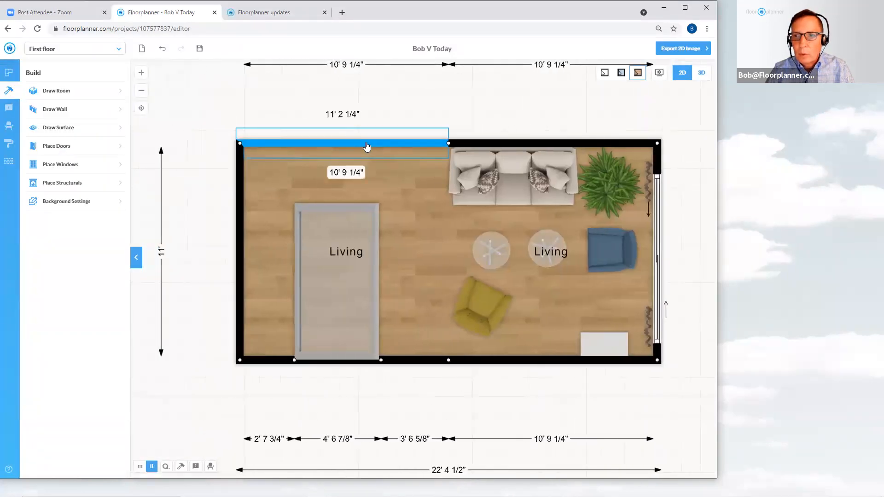
Draw a rectangular surface over the left half of the room, about 11' 2 1/4" by 11' 10"
{"action": "scroll", "coordinate": [335, 225], "scroll_direction": "up", "scroll_amount": 1}
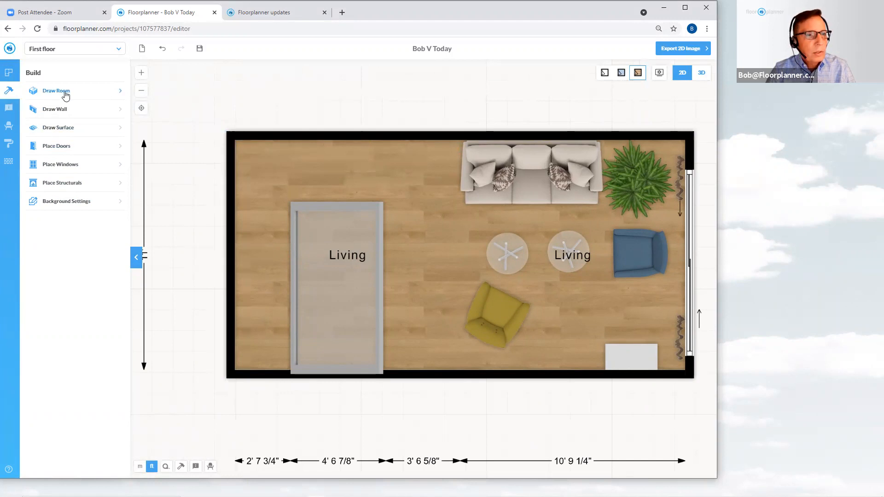
{"action": "left_click", "coordinate": [81, 132]}
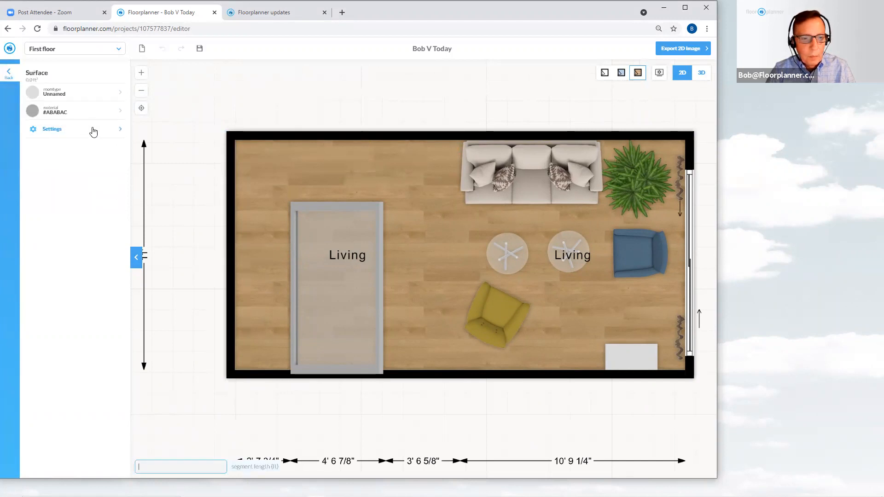
{"action": "left_click", "coordinate": [226, 378]}
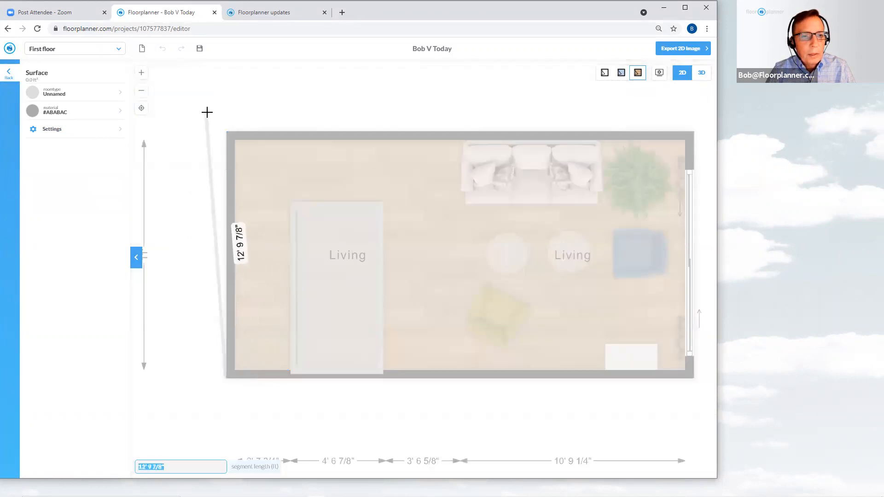
{"action": "left_click", "coordinate": [225, 131]}
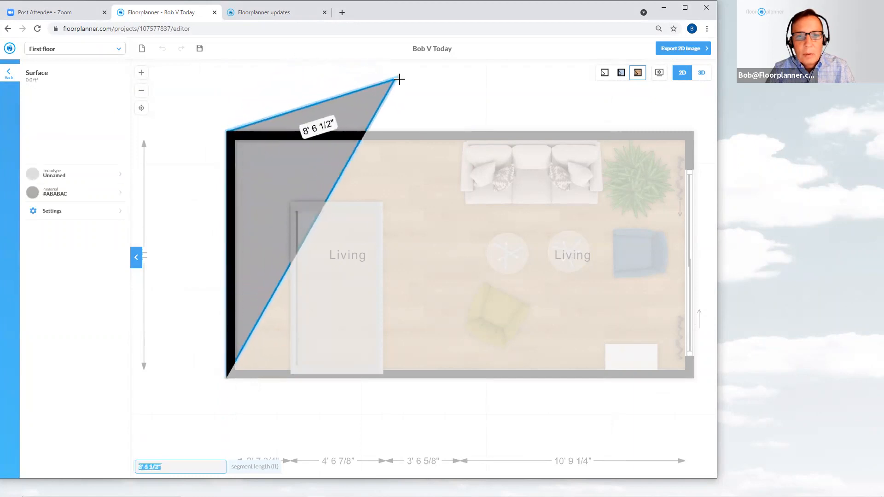
{"action": "left_click", "coordinate": [462, 131]}
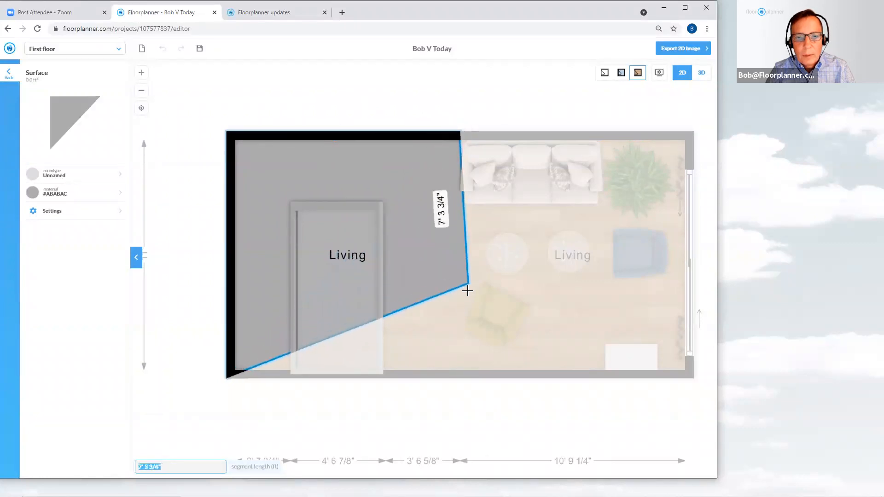
{"action": "left_click", "coordinate": [460, 378]}
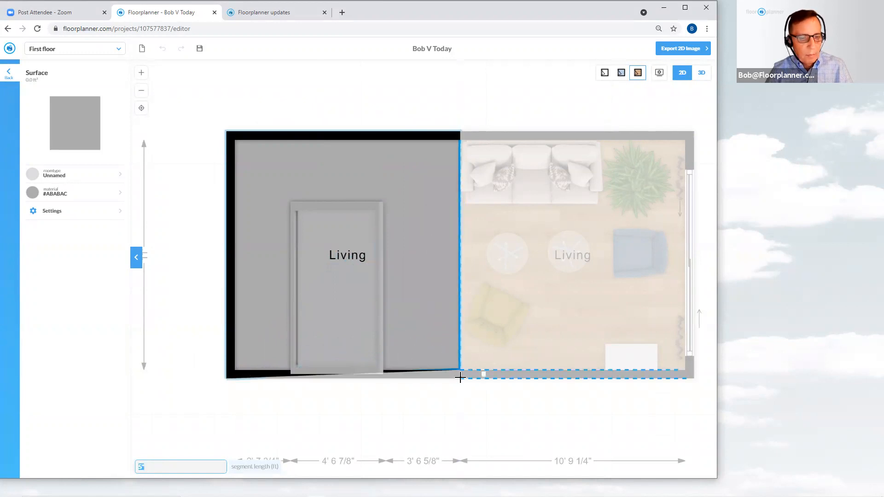
{"action": "key", "text": "Escape"}
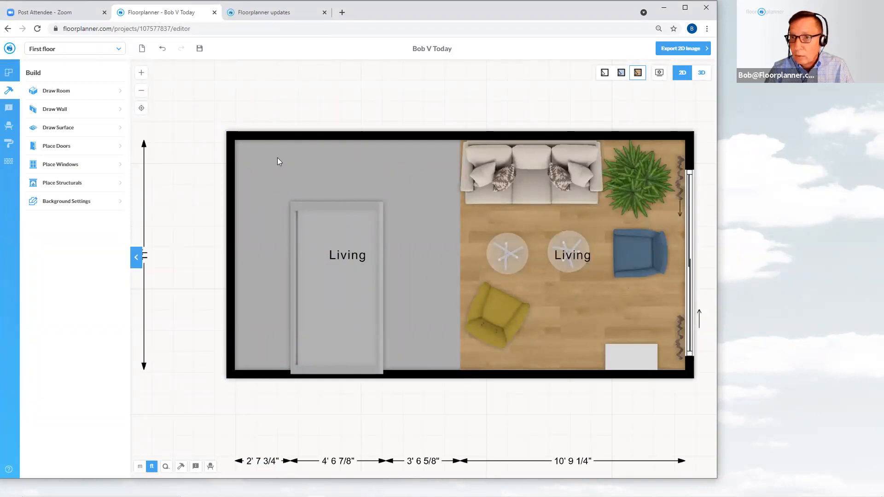
Select the new surface and set its raise from floor to 10' in its settings
{"action": "left_click", "coordinate": [295, 160]}
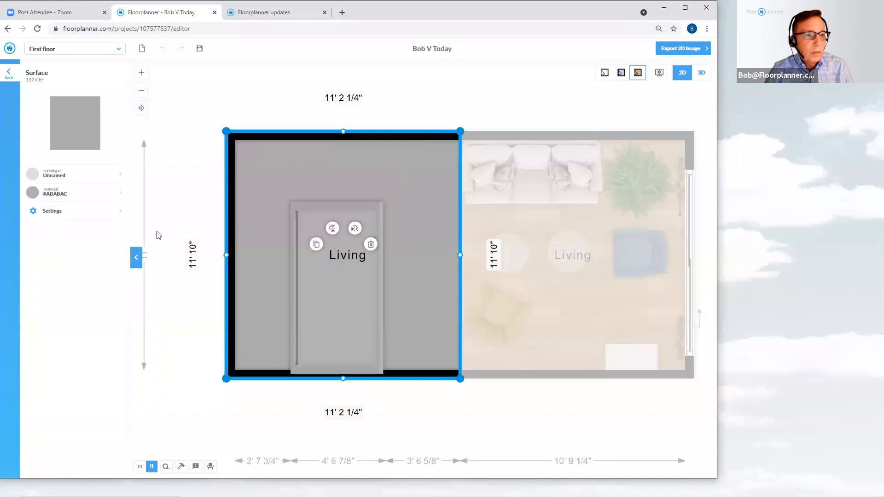
{"action": "left_click", "coordinate": [64, 218]}
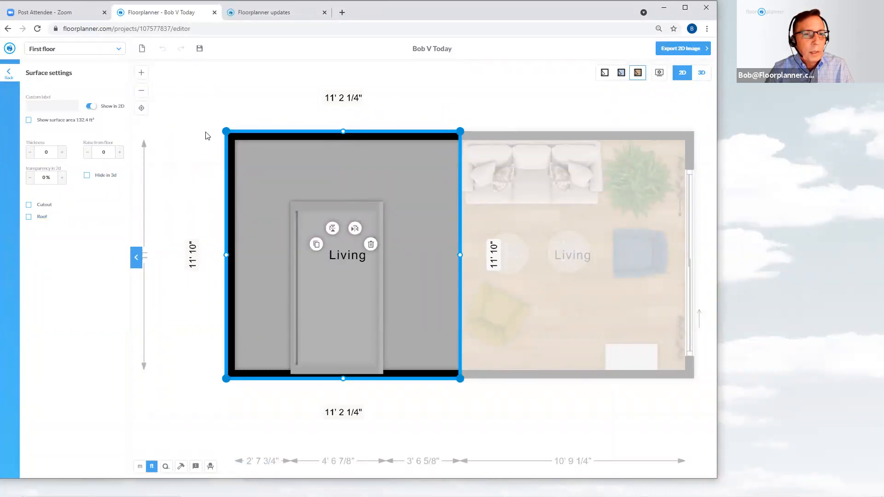
{"action": "left_click", "coordinate": [102, 152]}
{"action": "key", "text": "BackSpace"}
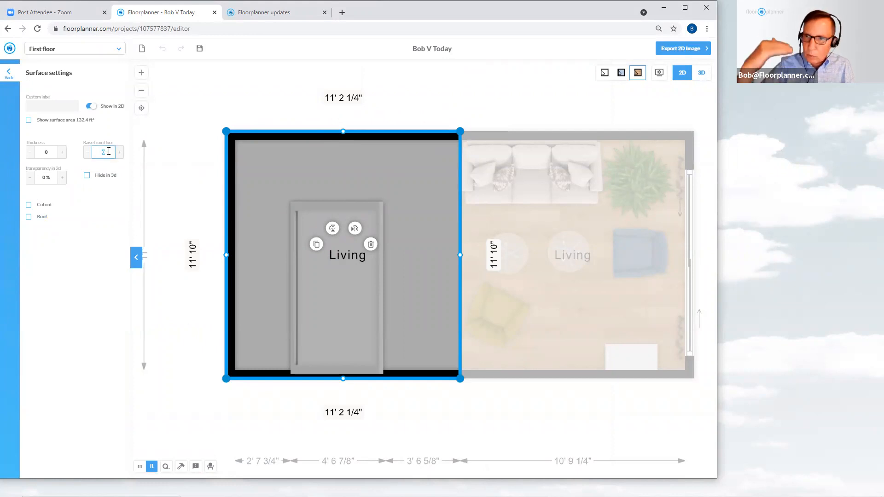
{"action": "type", "text": "10"}
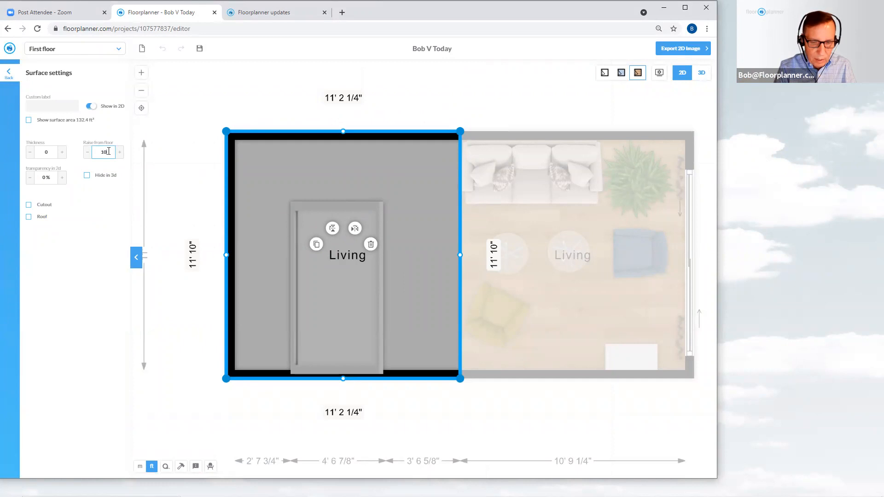
{"action": "key", "text": "Return"}
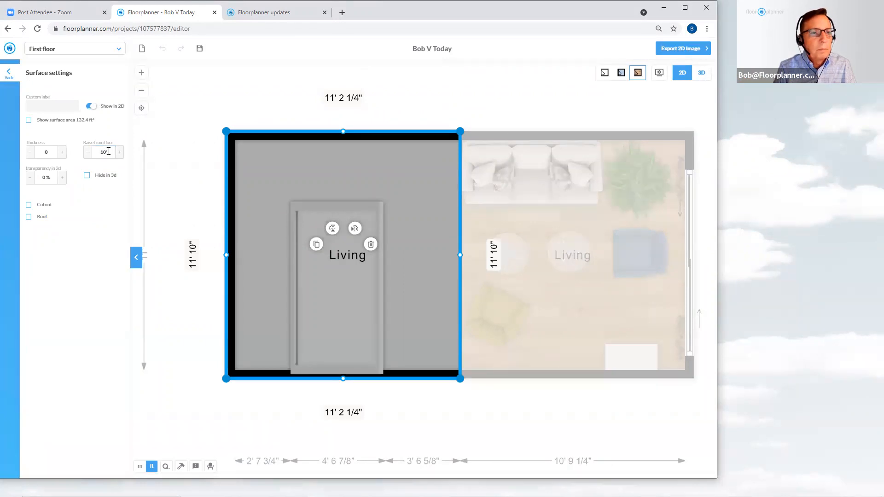
Raise the surface's top-right and bottom-right corners to 14' from the floor to slope it, then deselect it
{"action": "left_click", "coordinate": [457, 112]}
{"action": "left_click", "coordinate": [414, 175]}
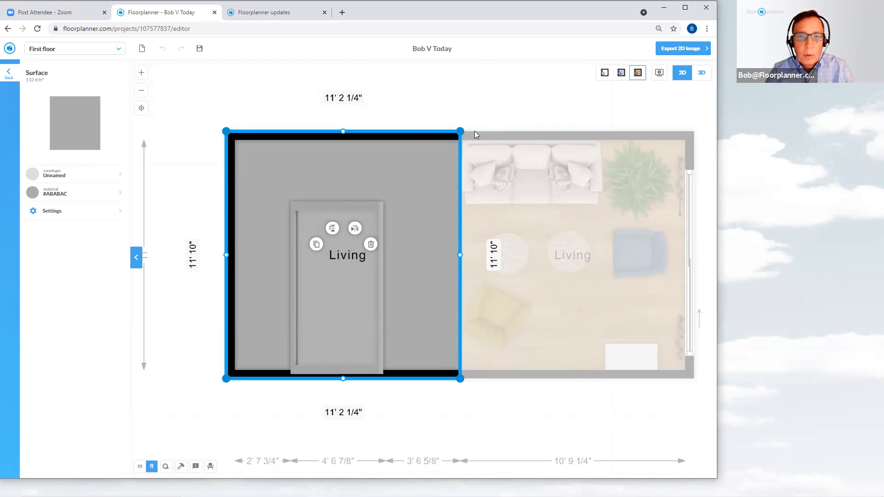
{"action": "left_click", "coordinate": [461, 132]}
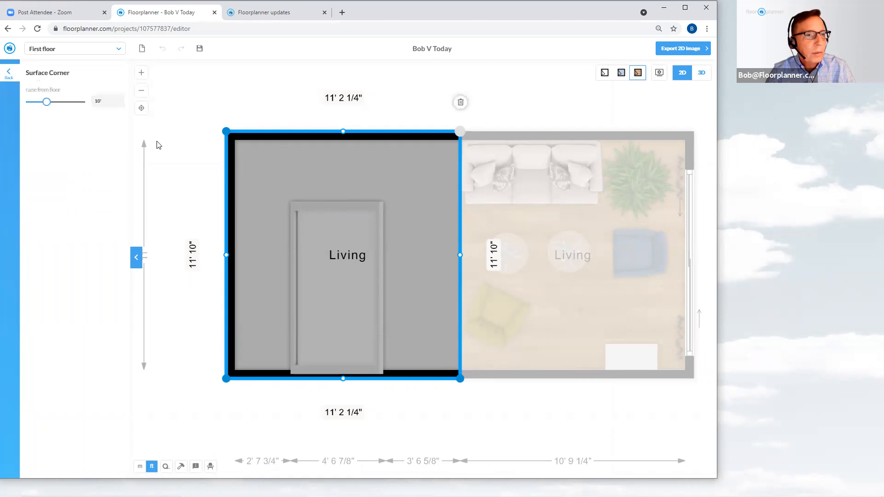
{"action": "left_click", "coordinate": [100, 101]}
{"action": "type", "text": "14"}
{"action": "key", "text": "Return"}
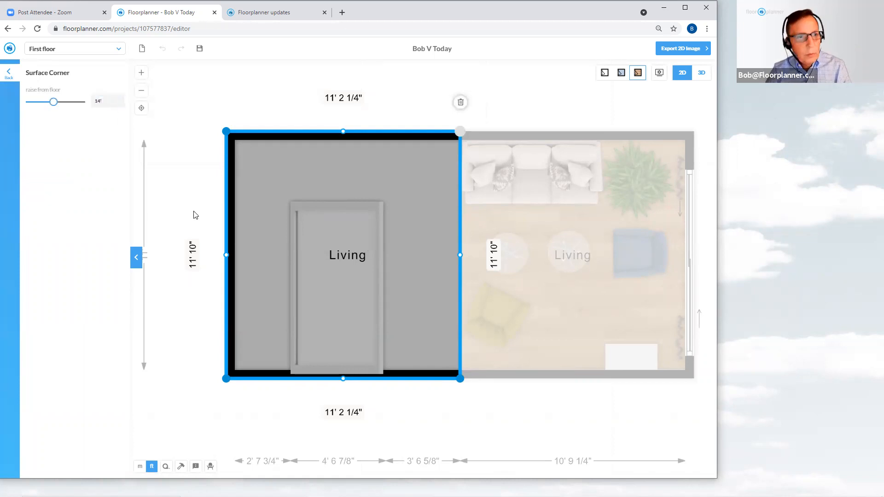
{"action": "left_click", "coordinate": [460, 378]}
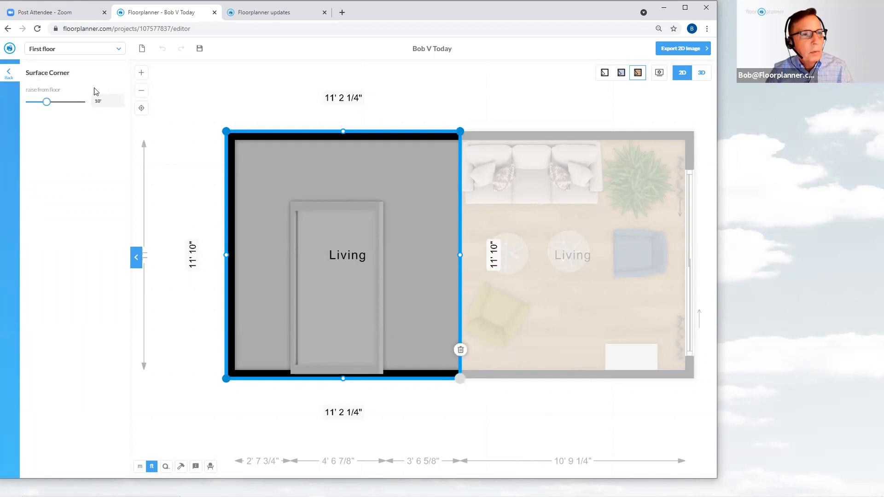
{"action": "left_click", "coordinate": [108, 100]}
{"action": "type", "text": "14"}
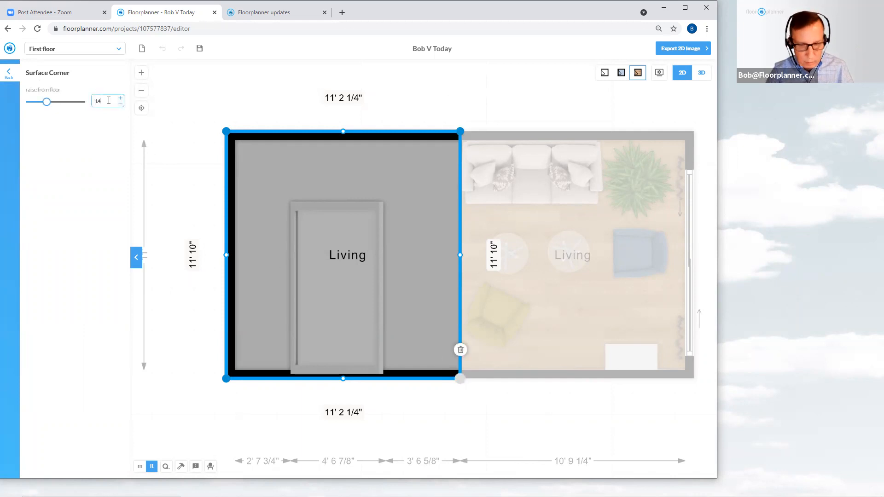
{"action": "key", "text": "Return"}
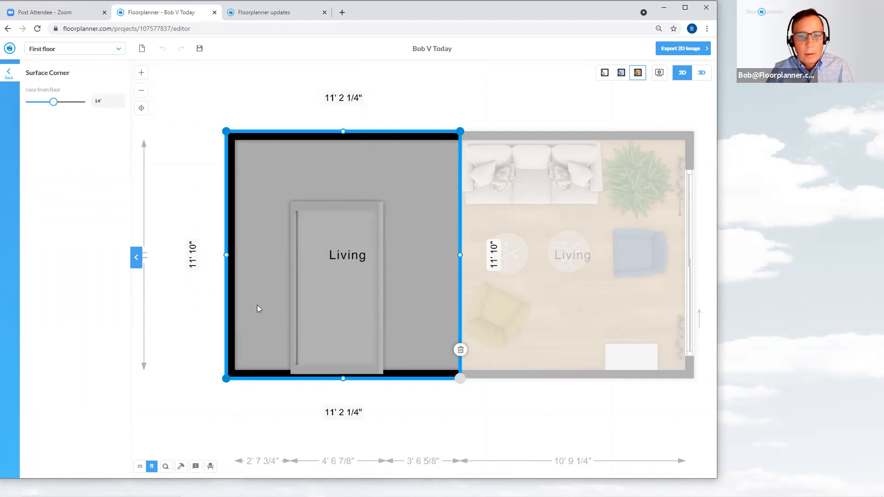
{"action": "left_click", "coordinate": [432, 415]}
Add a new corner point near the middle of the sloped surface's bottom edge
{"action": "scroll", "coordinate": [435, 400], "scroll_direction": "down", "scroll_amount": 1}
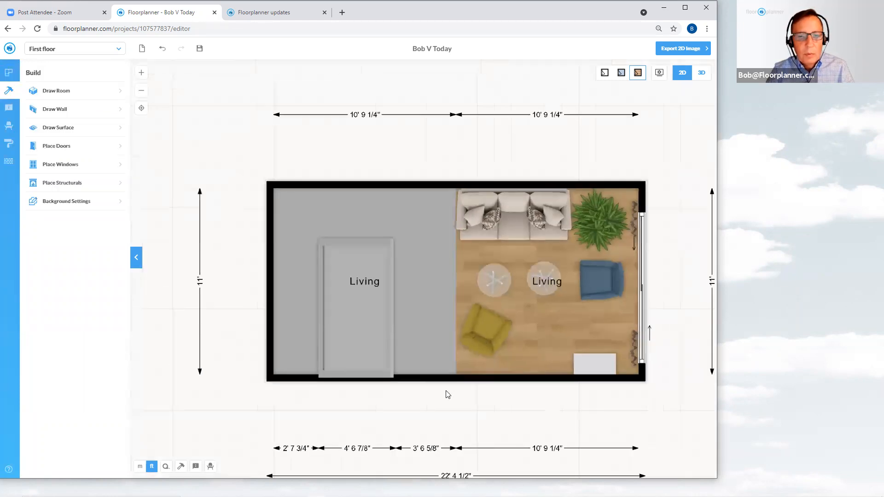
{"action": "left_click", "coordinate": [384, 243]}
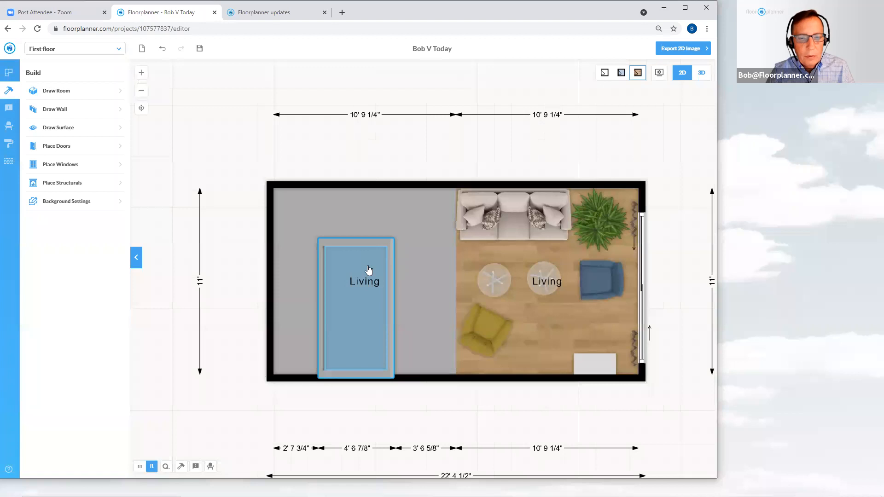
{"action": "left_click", "coordinate": [202, 52]}
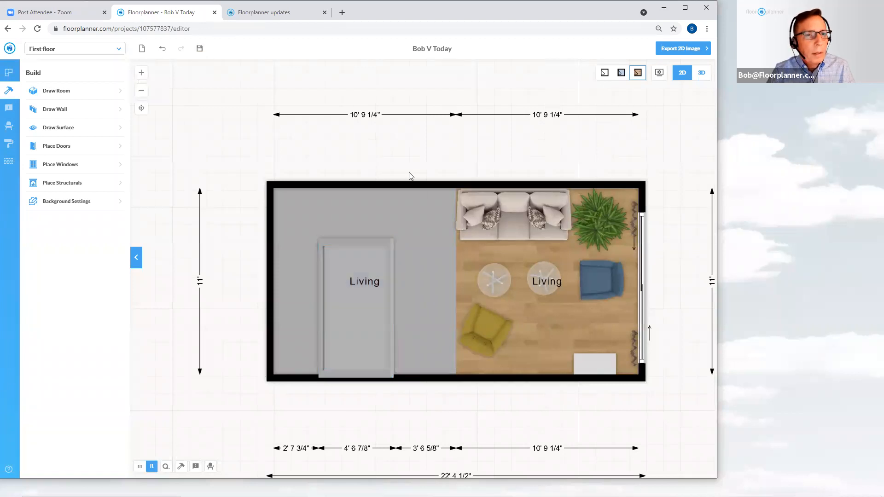
{"action": "scroll", "coordinate": [414, 216], "scroll_direction": "up", "scroll_amount": 1}
{"action": "scroll", "coordinate": [405, 221], "scroll_direction": "up", "scroll_amount": 1}
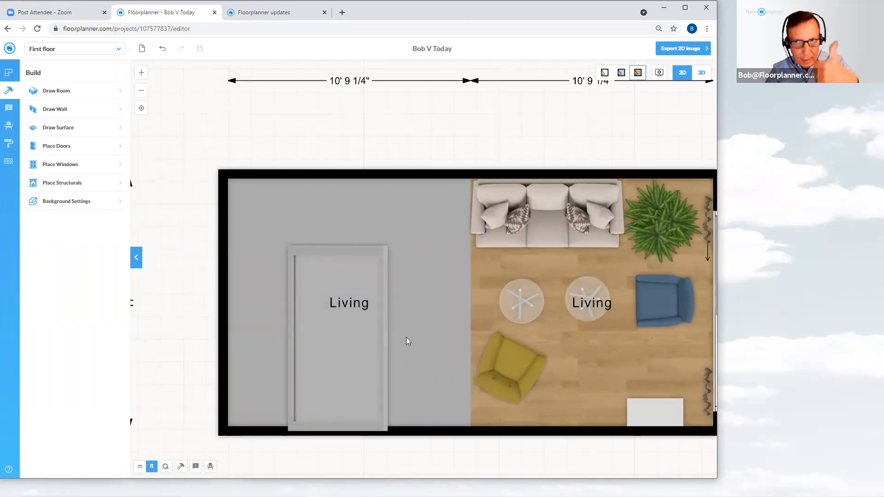
{"action": "scroll", "coordinate": [336, 410], "scroll_direction": "up", "scroll_amount": 2}
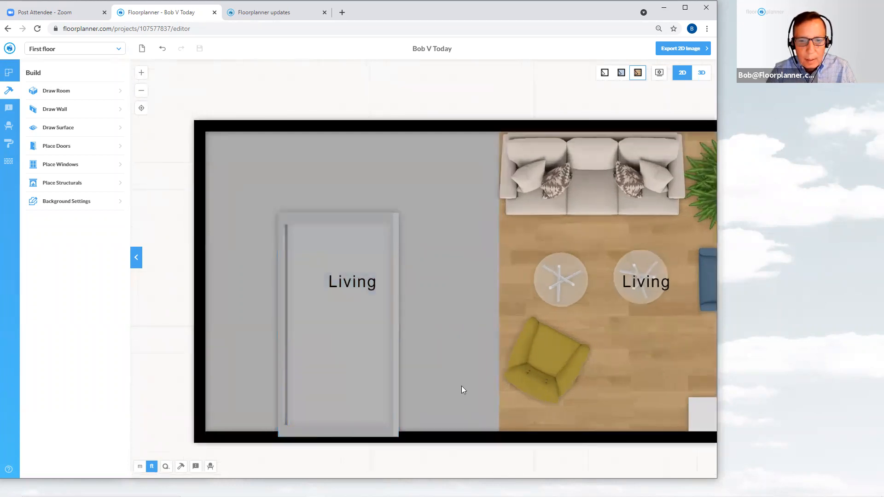
{"action": "left_click", "coordinate": [458, 369]}
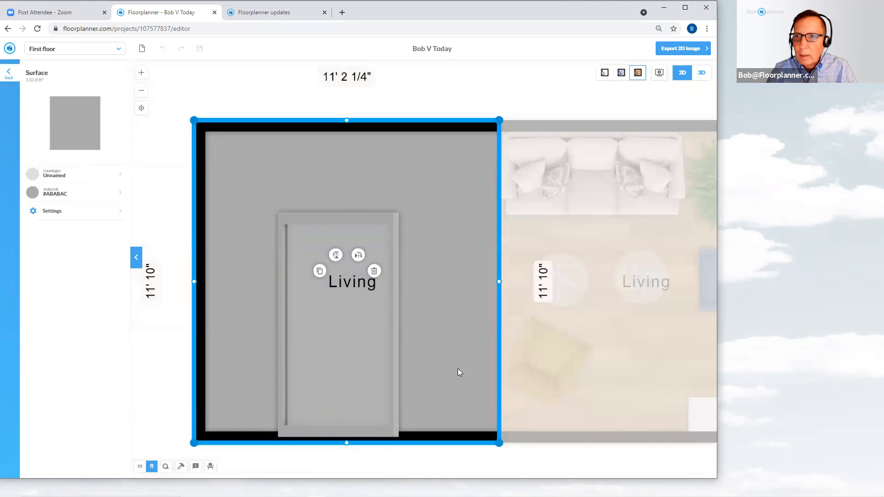
{"action": "scroll", "coordinate": [429, 420], "scroll_direction": "down", "scroll_amount": 2}
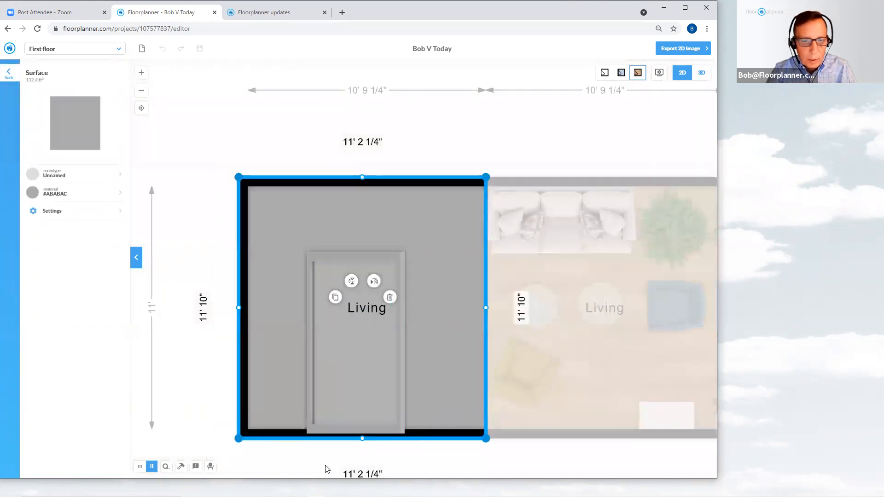
{"action": "scroll", "coordinate": [394, 453], "scroll_direction": "up", "scroll_amount": 1}
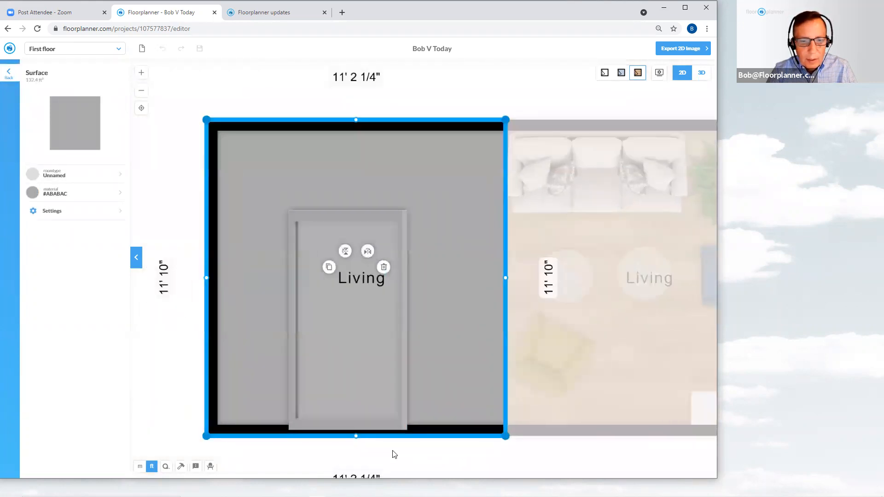
{"action": "scroll", "coordinate": [403, 453], "scroll_direction": "up", "scroll_amount": 1}
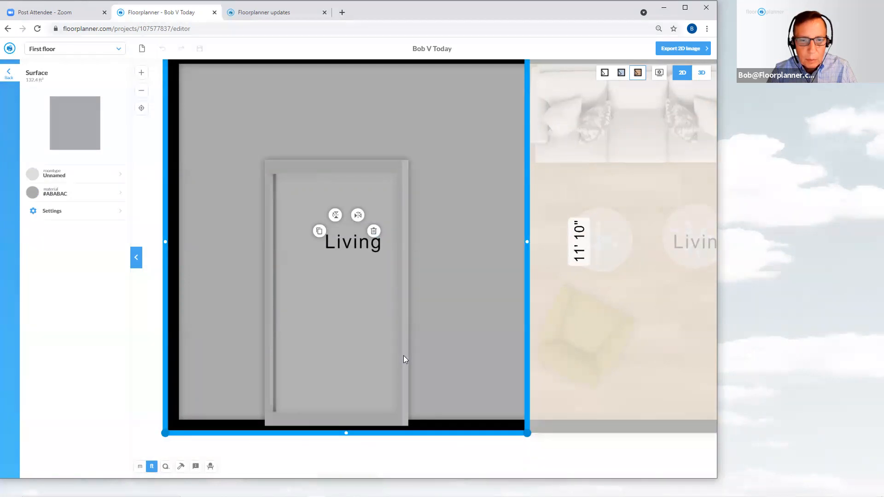
{"action": "left_click", "coordinate": [406, 434]}
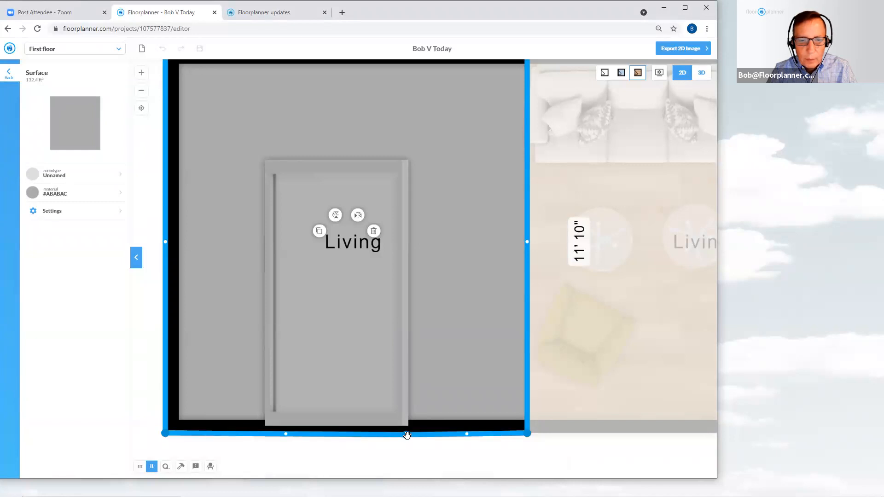
{"action": "left_click_drag", "start_coordinate": [407, 434], "coordinate": [405, 434]}
{"action": "scroll", "coordinate": [304, 437], "scroll_direction": "up", "scroll_amount": 3}
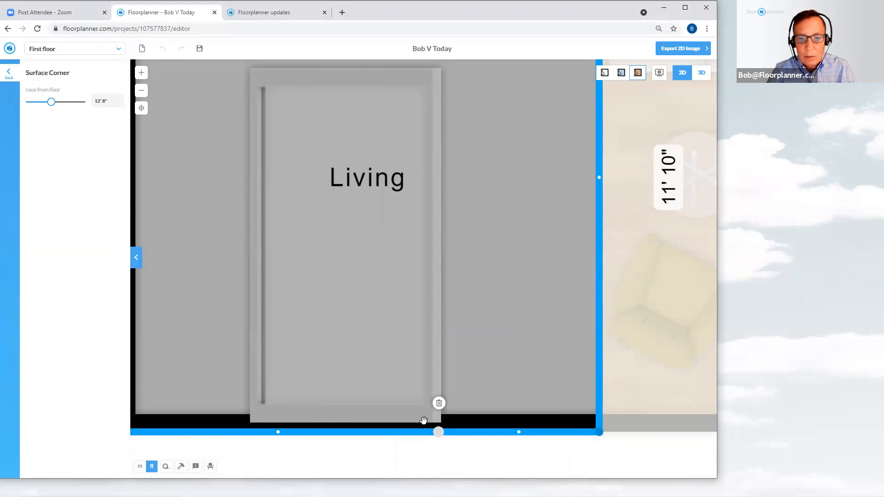
Add another corner point on the surface's bottom edge, to the left of the first new point
{"action": "scroll", "coordinate": [433, 426], "scroll_direction": "down", "scroll_amount": 3}
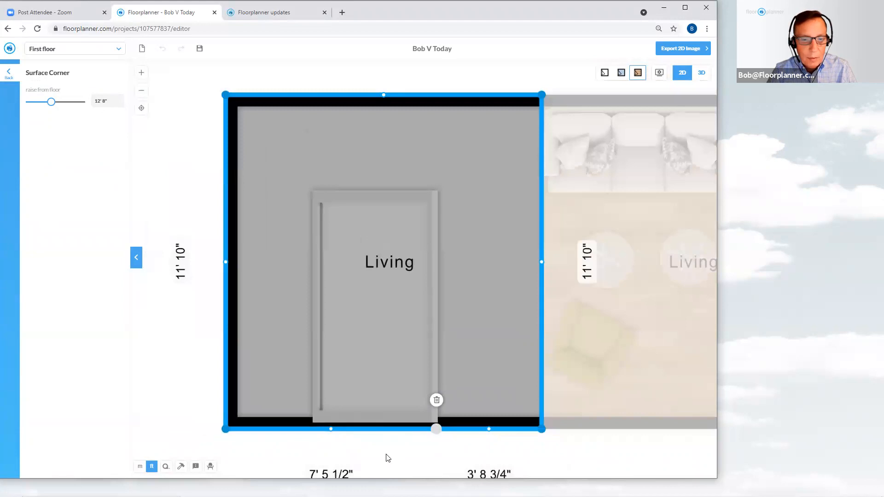
{"action": "left_click", "coordinate": [388, 455]}
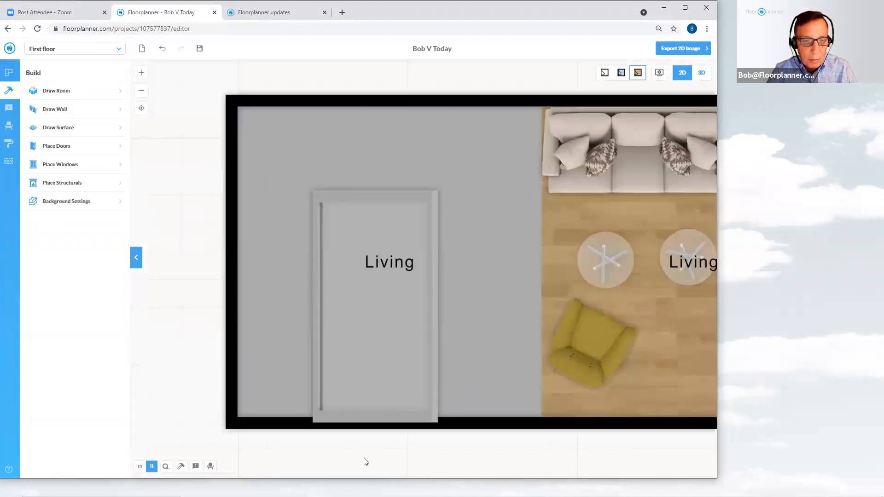
{"action": "left_click", "coordinate": [290, 360]}
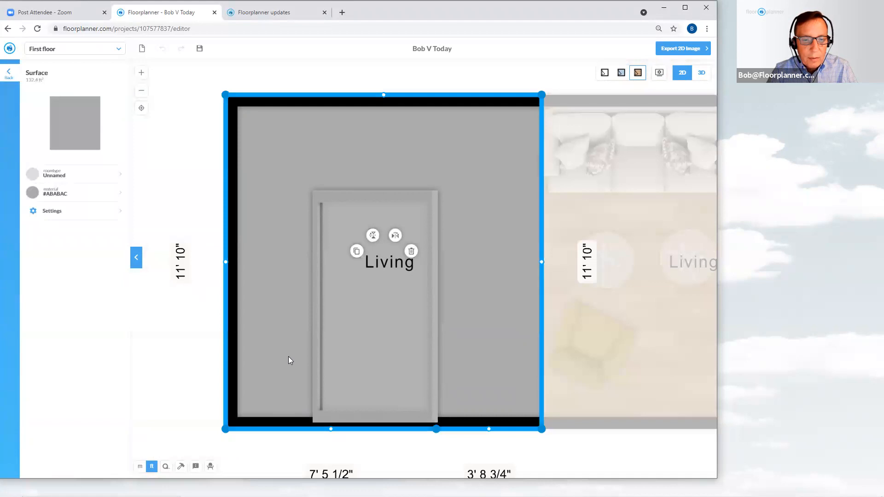
{"action": "double_click", "coordinate": [315, 429]}
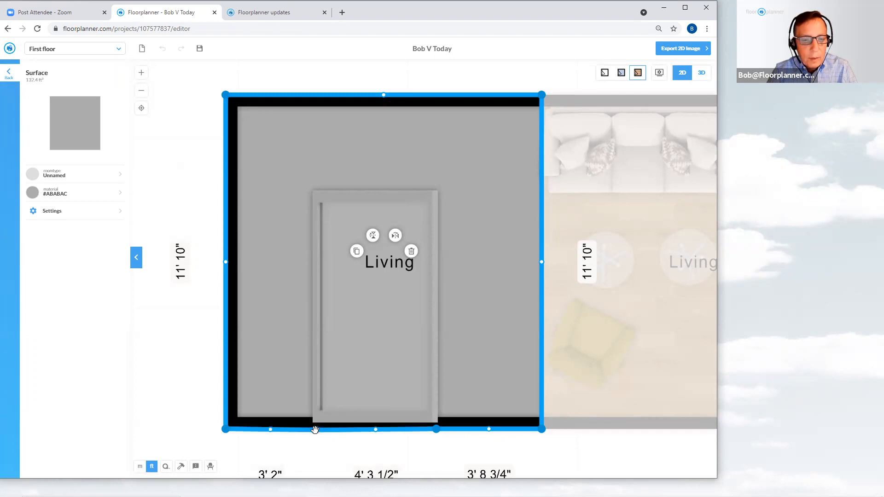
{"action": "mouse_move", "coordinate": [315, 429]}
{"action": "left_mouse_down"}
{"action": "mouse_move", "coordinate": [324, 429]}
{"action": "mouse_move", "coordinate": [315, 429]}
{"action": "left_mouse_up"}
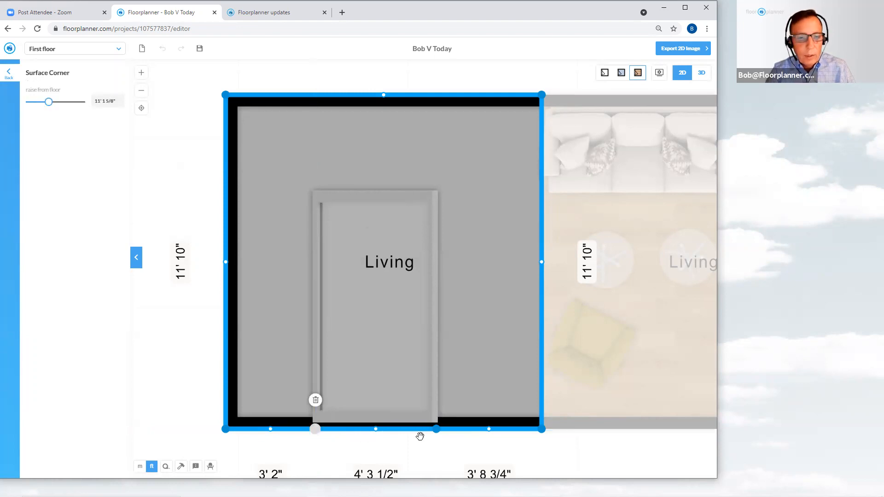
{"action": "scroll", "coordinate": [405, 449], "scroll_direction": "up", "scroll_amount": 2}
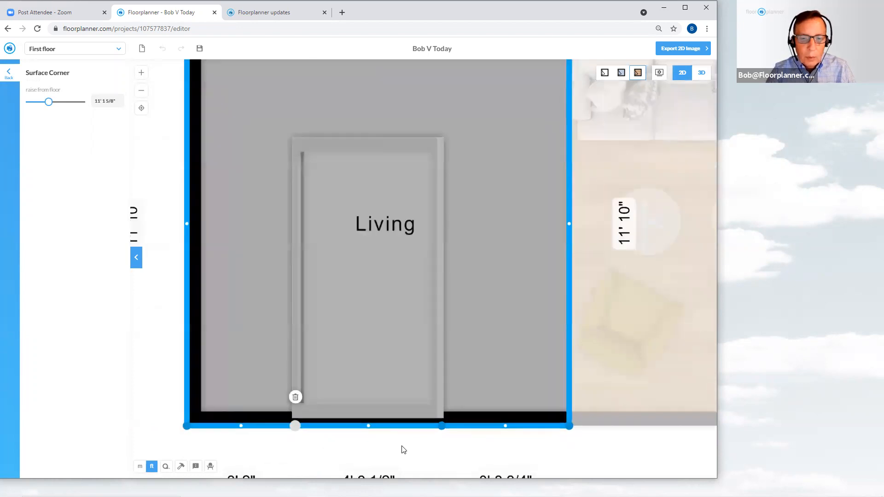
Select the sloped surface and add two more corner points along its bottom edge within the door's width
{"action": "left_click", "coordinate": [403, 450]}
{"action": "left_click", "coordinate": [475, 394]}
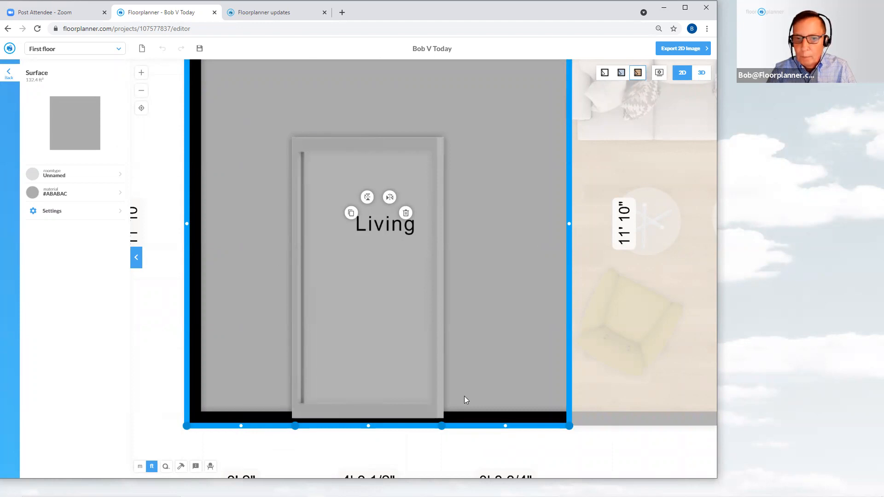
{"action": "scroll", "coordinate": [424, 474], "scroll_direction": "up", "scroll_amount": 1}
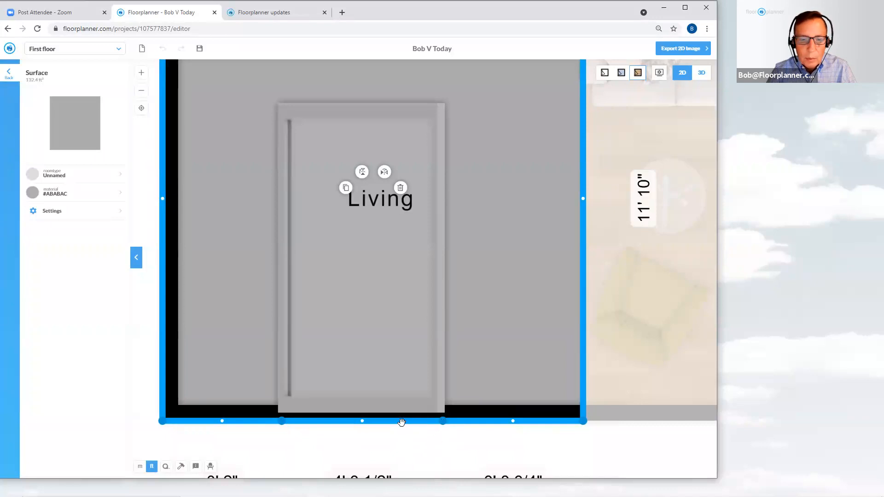
{"action": "left_click", "coordinate": [400, 421]}
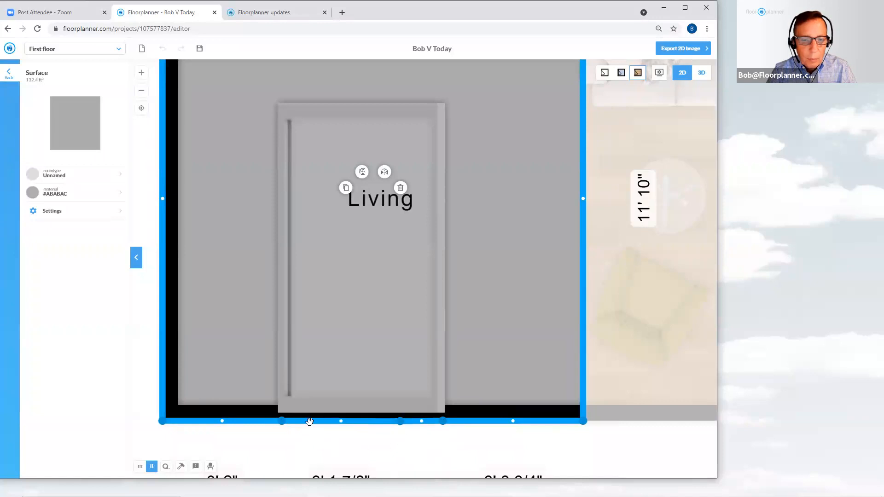
{"action": "left_click", "coordinate": [312, 421]}
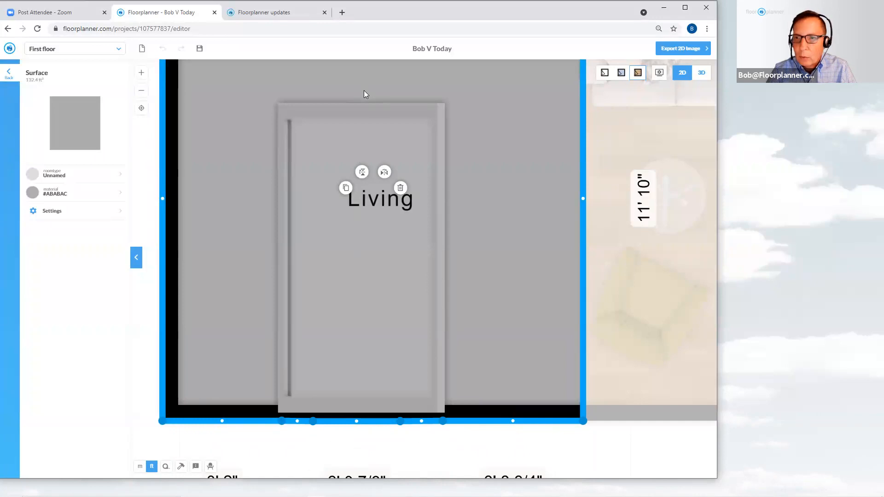
Set the raise from floor of the new bottom corner point near the door's right side to 12' 8"
{"action": "scroll", "coordinate": [394, 444], "scroll_direction": "up", "scroll_amount": 2}
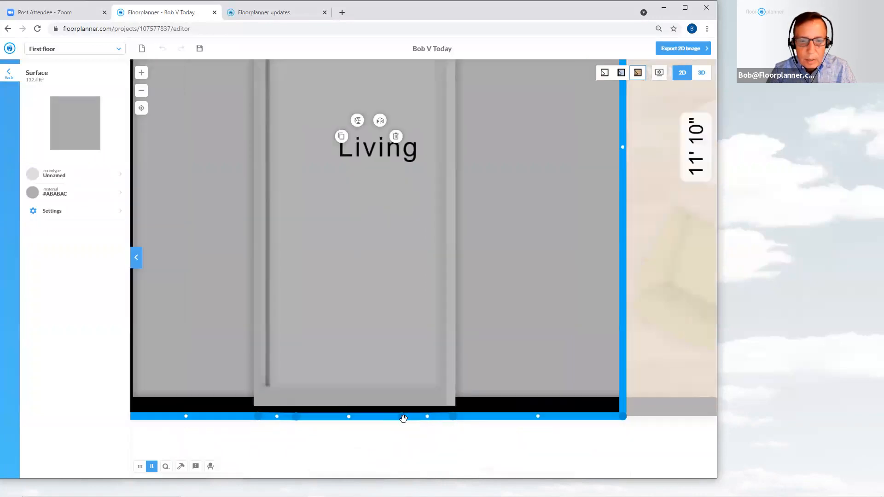
{"action": "scroll", "coordinate": [472, 401], "scroll_direction": "down", "scroll_amount": 1}
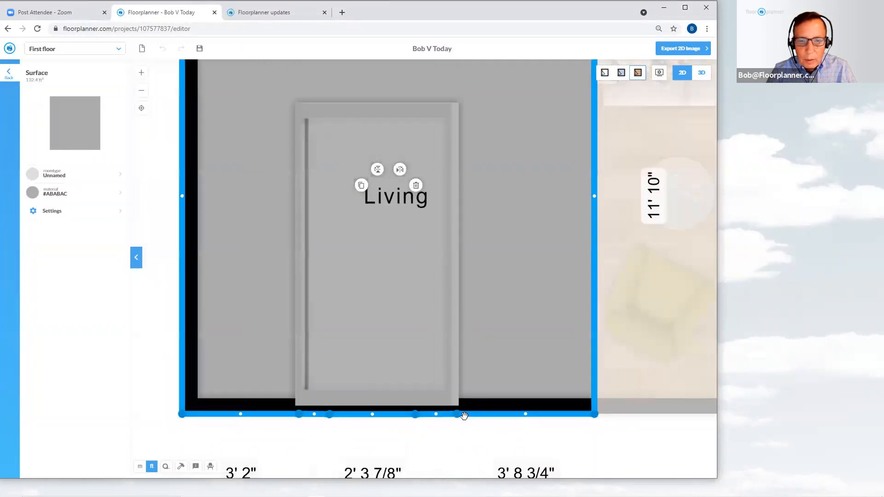
{"action": "left_click", "coordinate": [455, 413]}
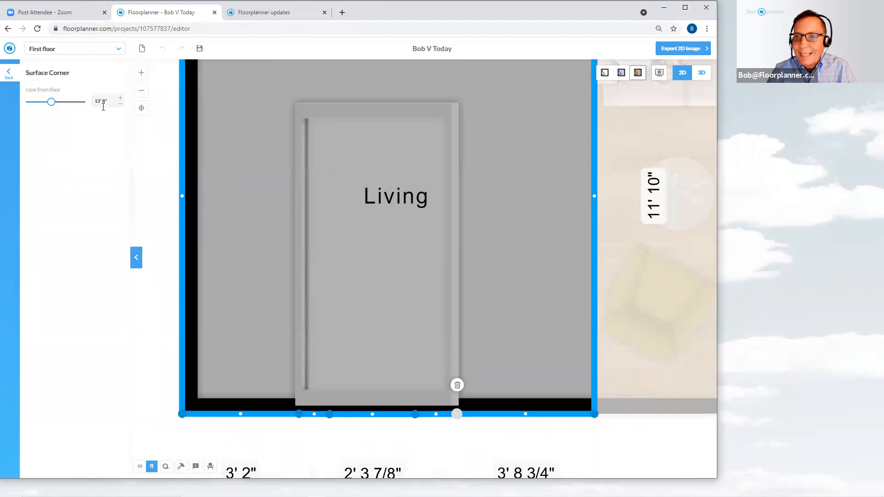
{"action": "left_click", "coordinate": [414, 414]}
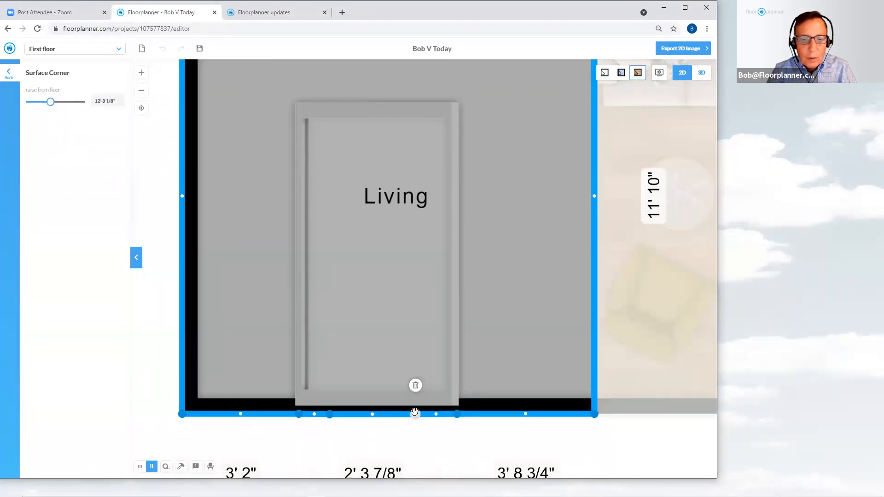
{"action": "left_click", "coordinate": [102, 99]}
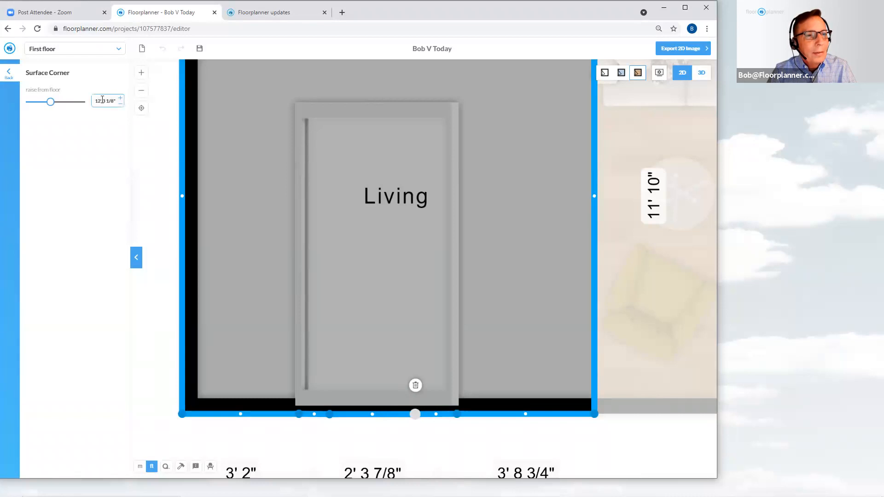
{"action": "type", "text": "00"}
{"action": "key", "text": "BackSpace"}
{"action": "key", "text": "BackSpace"}
{"action": "key", "text": "BackSpace"}
{"action": "key", "text": "BackSpace"}
{"action": "key", "text": "BackSpace"}
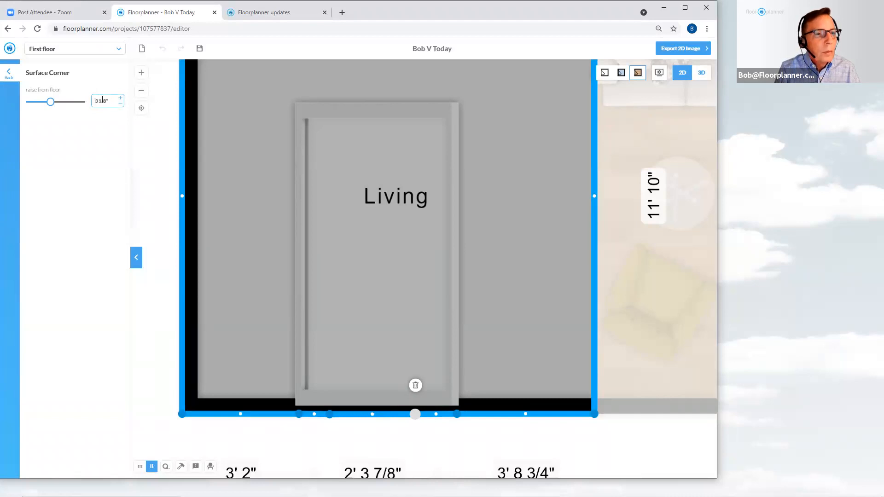
{"action": "type", "text": "12'"}
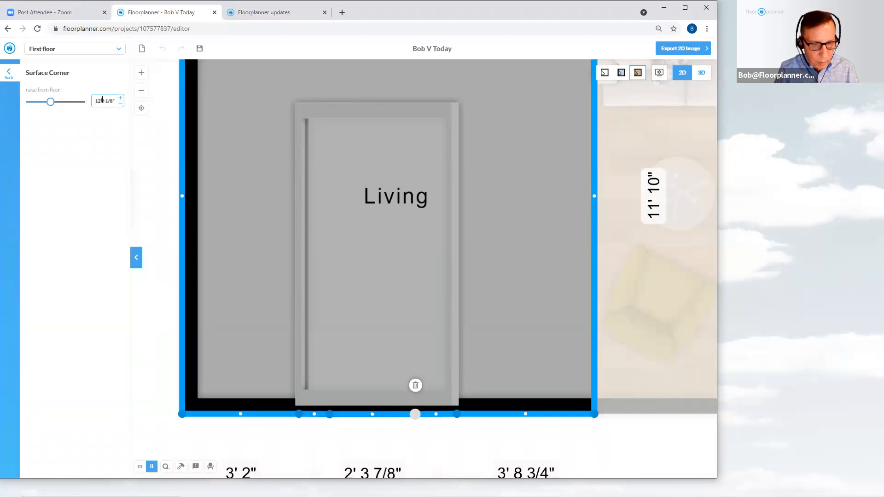
{"action": "type", "text": " 8\""}
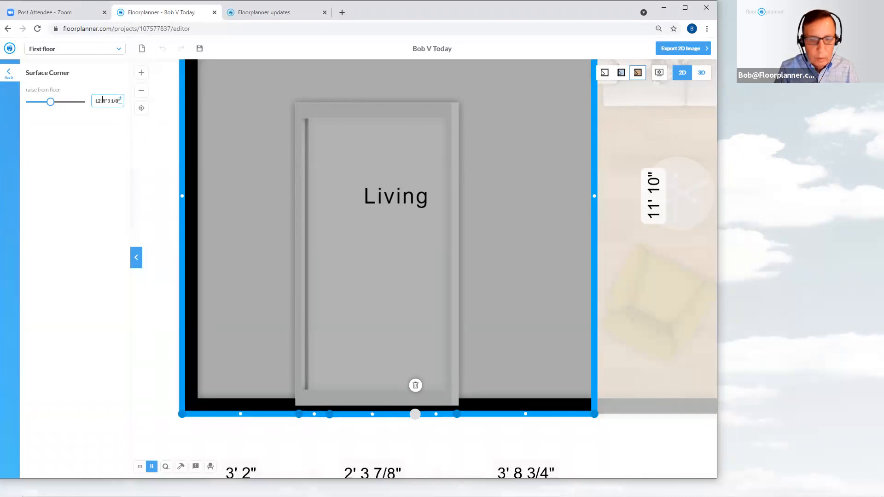
{"action": "key", "text": "Delete"}
{"action": "key", "text": "Delete"}
{"action": "key", "text": "Delete"}
{"action": "key", "text": "Delete"}
{"action": "key", "text": "Delete"}
{"action": "key", "text": "Delete"}
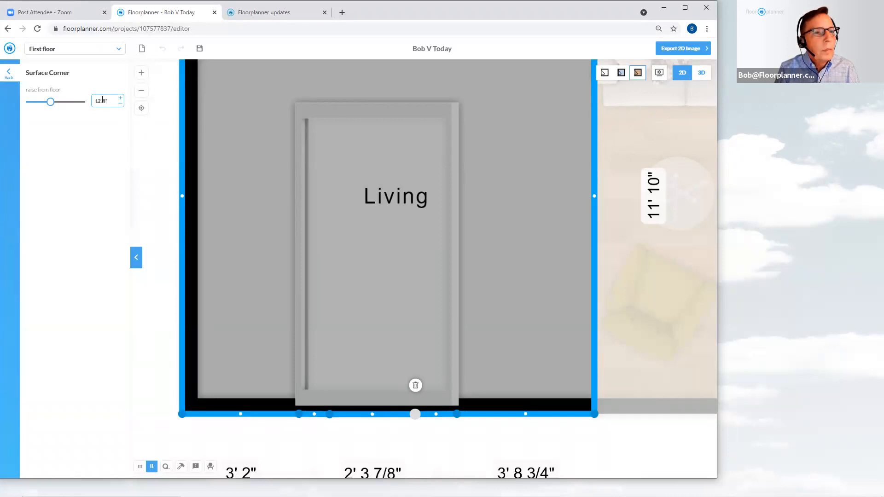
{"action": "key", "text": "Return"}
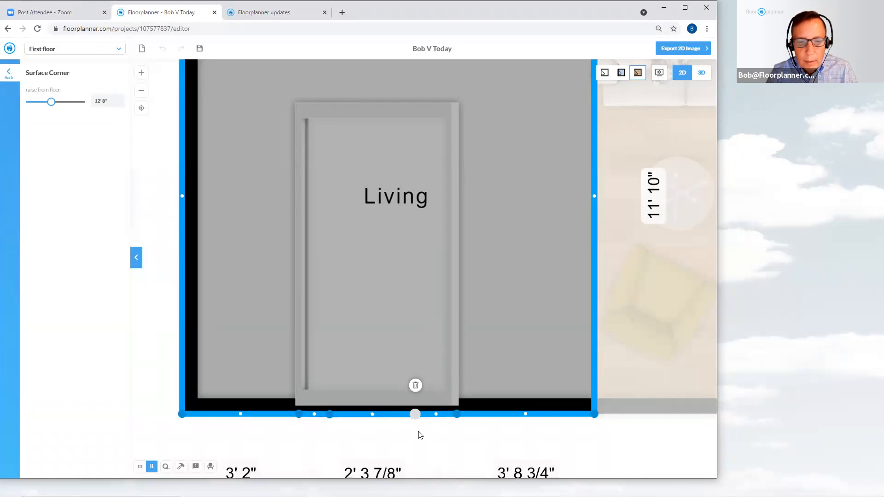
Drag that corner point up to the door's top-right corner
{"action": "left_click", "coordinate": [416, 417]}
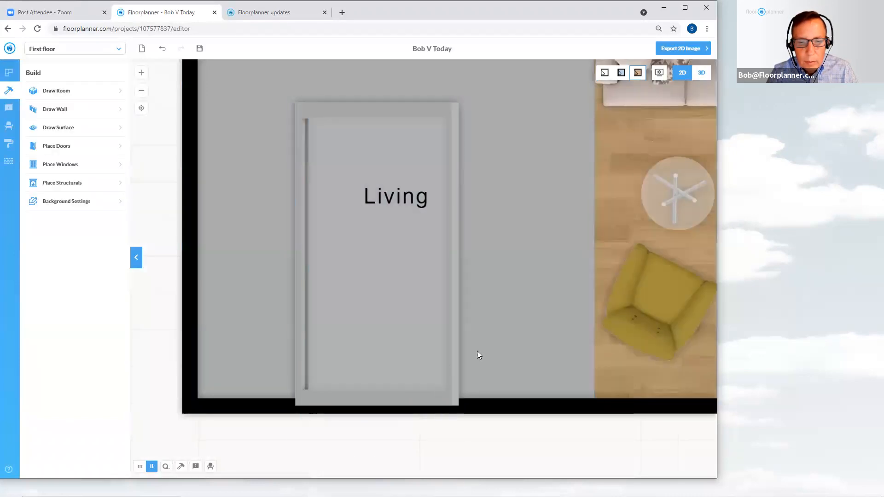
{"action": "left_click", "coordinate": [477, 351]}
{"action": "left_click", "coordinate": [415, 414]}
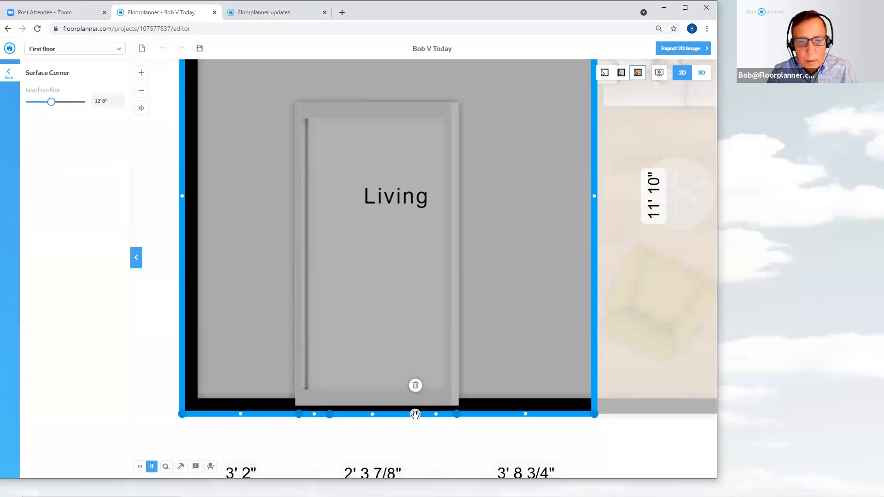
{"action": "left_click_drag", "start_coordinate": [415, 415], "coordinate": [468, 106]}
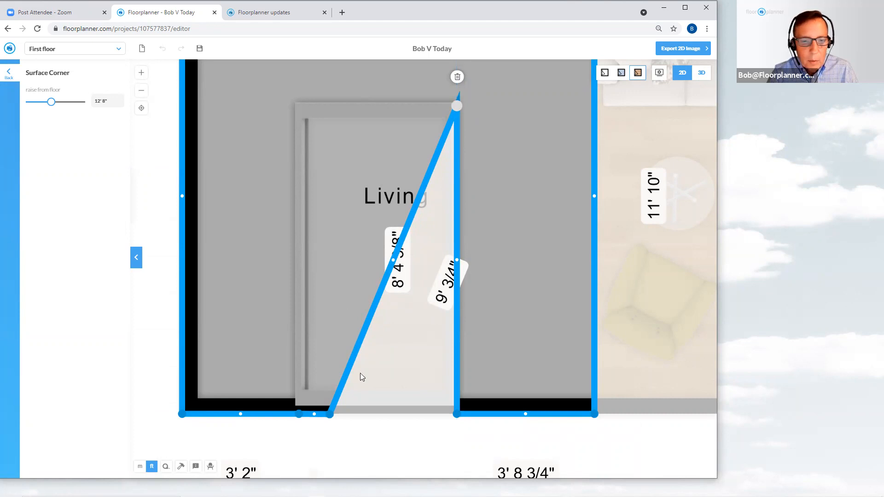
{"action": "left_click", "coordinate": [339, 441]}
Set the raise from floor of the diagonal's lower corner point to 11' 1 5/8"
{"action": "left_click", "coordinate": [475, 355]}
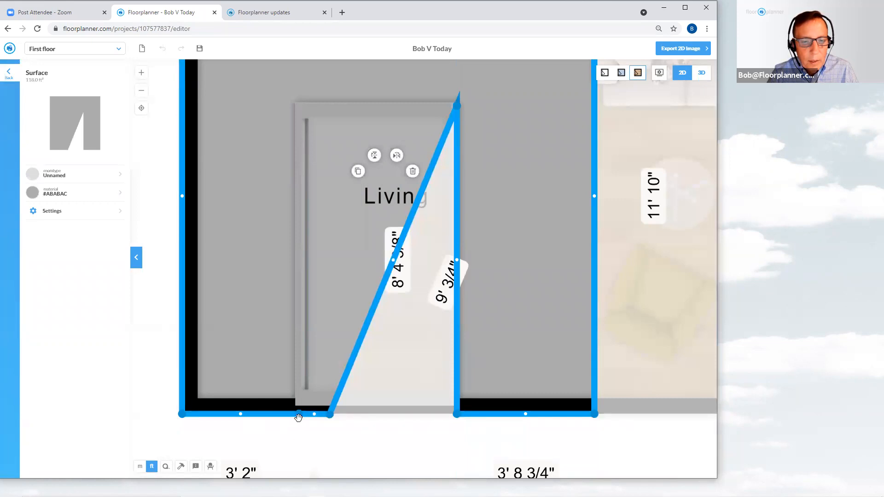
{"action": "left_click", "coordinate": [298, 415]}
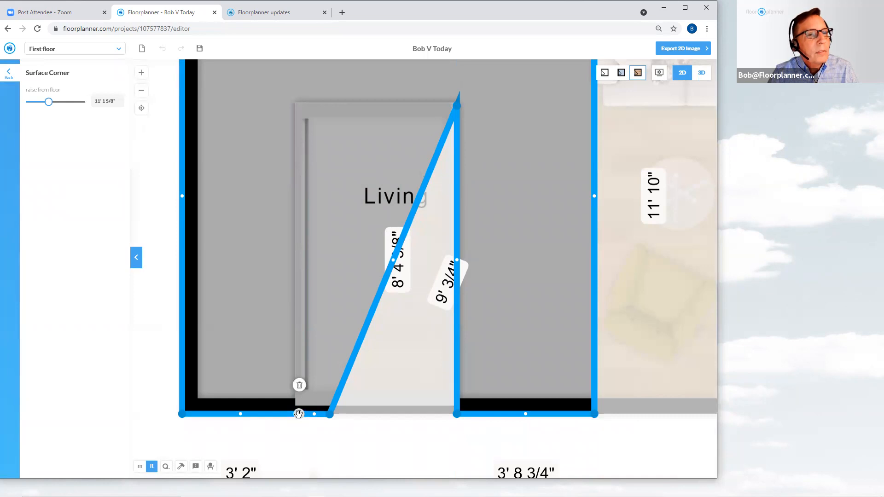
{"action": "left_click", "coordinate": [330, 434]}
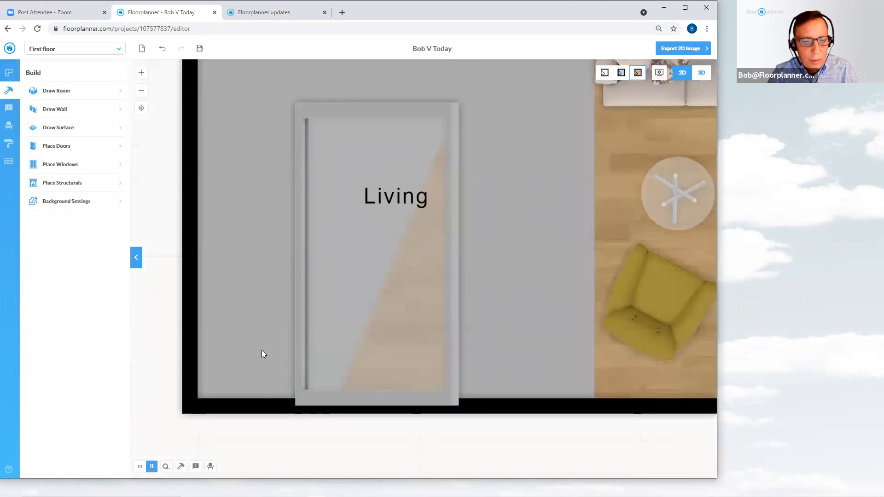
{"action": "left_click", "coordinate": [309, 403]}
{"action": "left_click", "coordinate": [329, 414]}
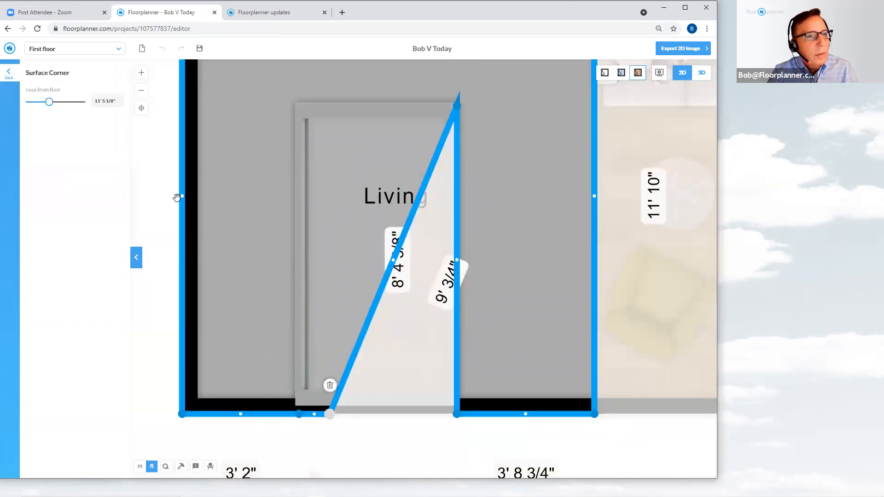
{"action": "left_click", "coordinate": [103, 100]}
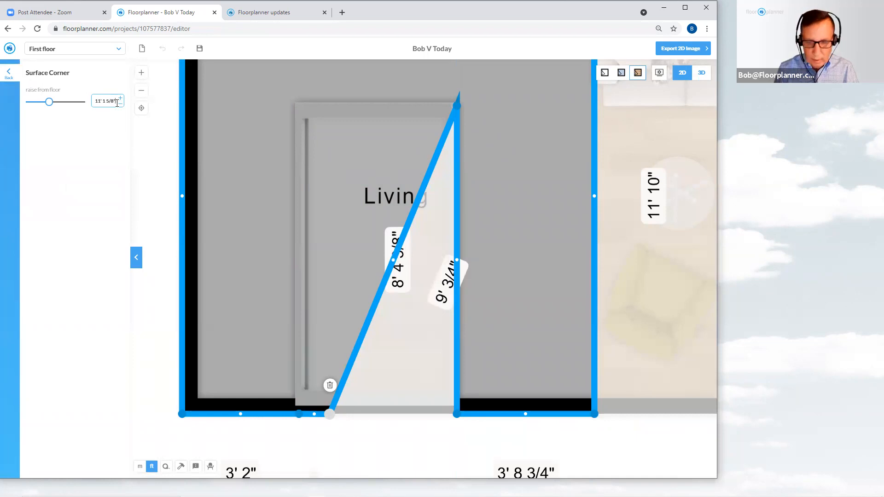
{"action": "key", "text": "Return"}
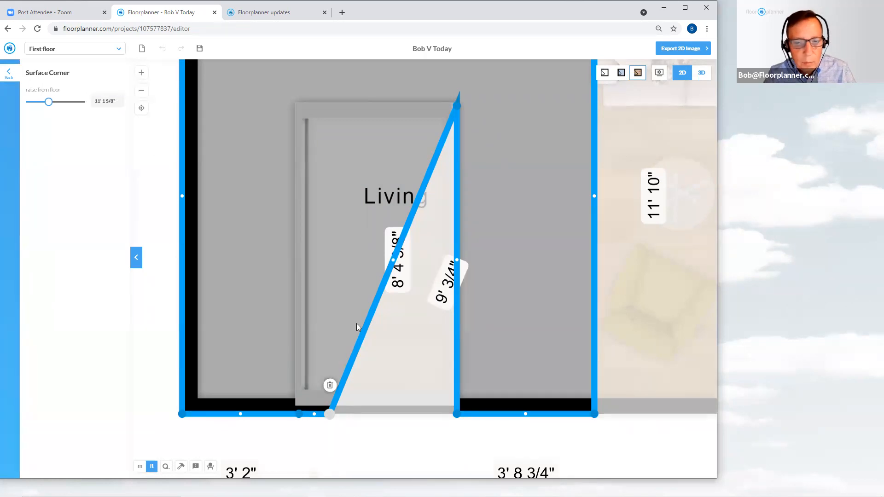
{"action": "left_click", "coordinate": [368, 453]}
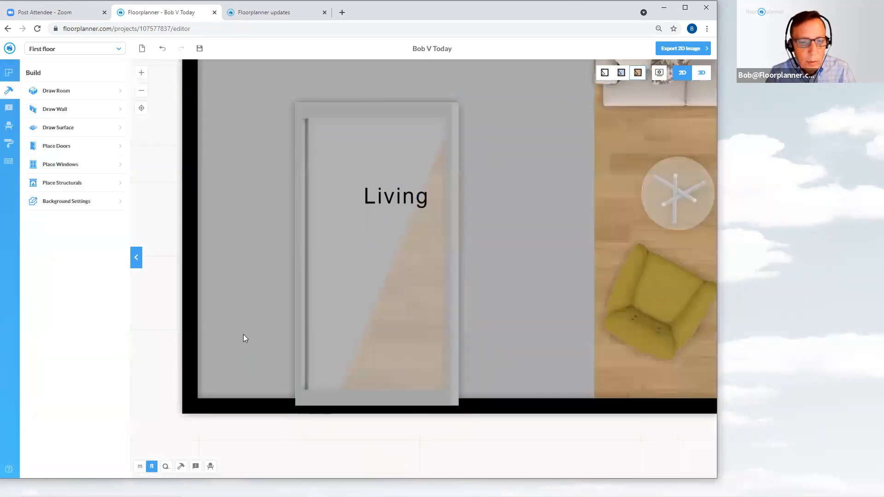
Drag the diagonal's lower corner point up to the door's top-left corner, leaving a door-shaped notch
{"action": "left_click", "coordinate": [281, 337]}
{"action": "left_click_drag", "start_coordinate": [329, 414], "coordinate": [304, 106]}
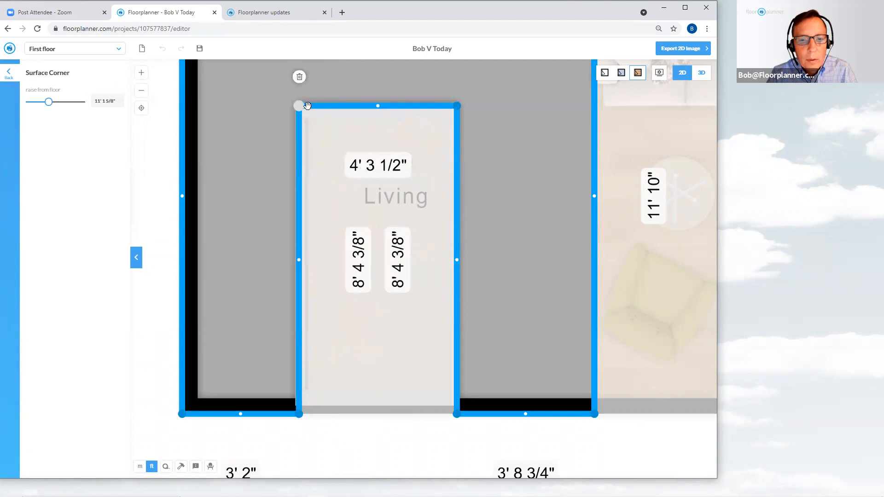
{"action": "left_click", "coordinate": [477, 443]}
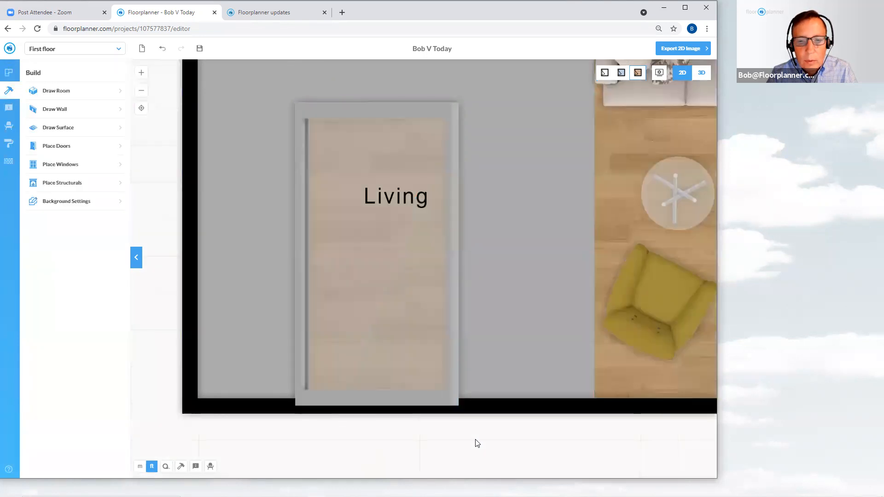
Save the project and switch to the 3D view
{"action": "left_click", "coordinate": [200, 49]}
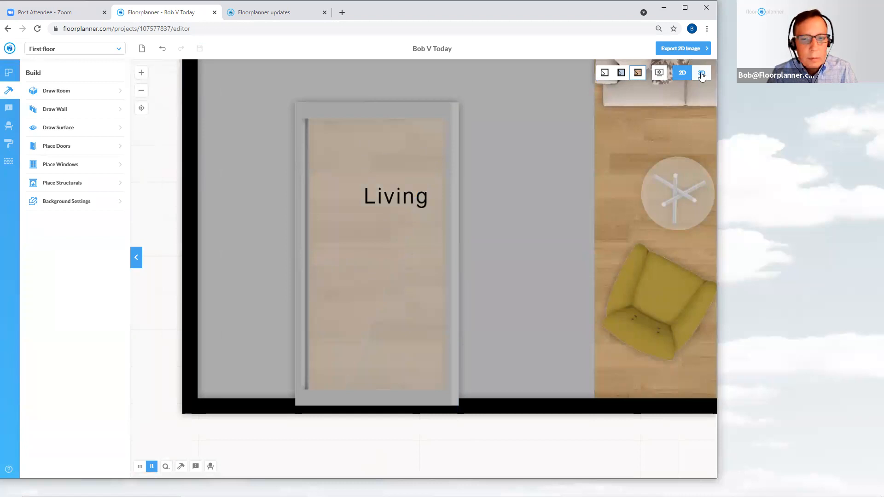
{"action": "left_click", "coordinate": [701, 75]}
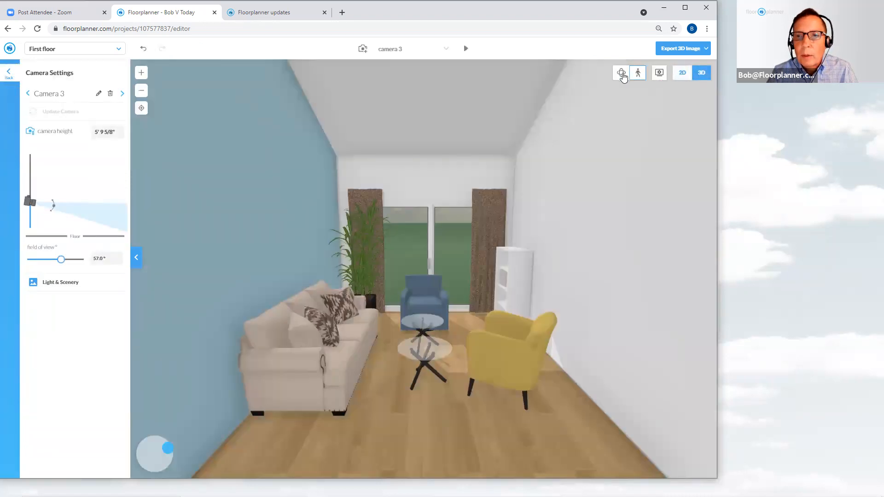
Inspect the notched surface in 3D using the orbit and walk-through camera modes
{"action": "left_click", "coordinate": [622, 74]}
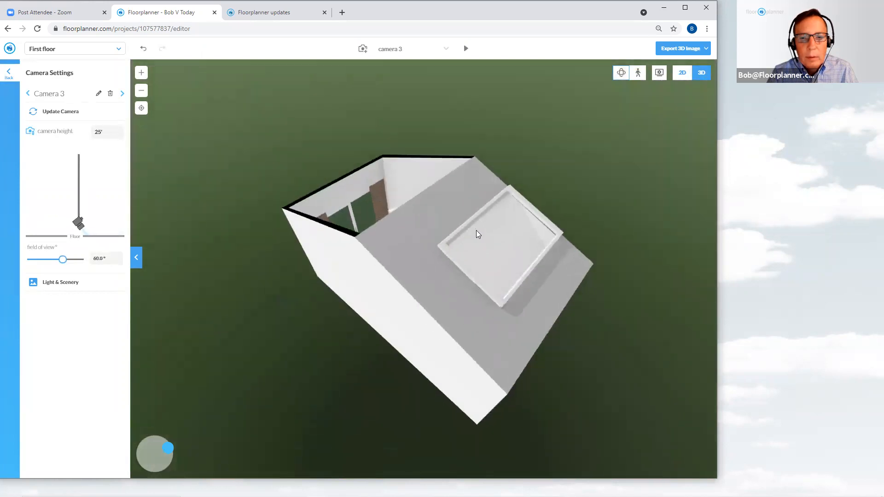
{"action": "left_click_drag", "start_coordinate": [477, 231], "coordinate": [578, 217]}
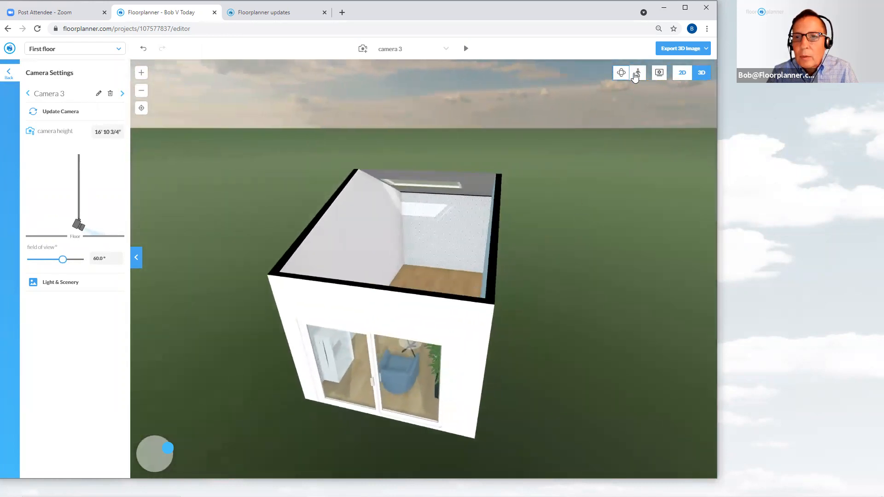
{"action": "left_click", "coordinate": [637, 73]}
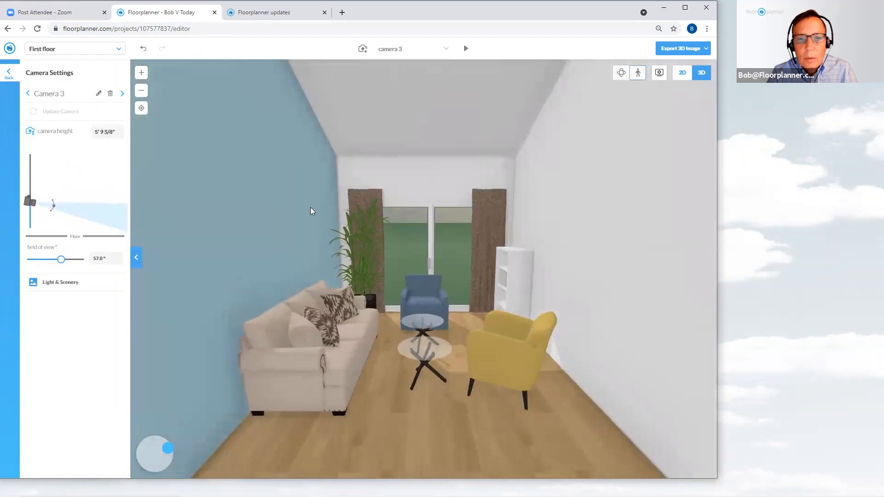
{"action": "left_click_drag", "start_coordinate": [311, 211], "coordinate": [552, 187]}
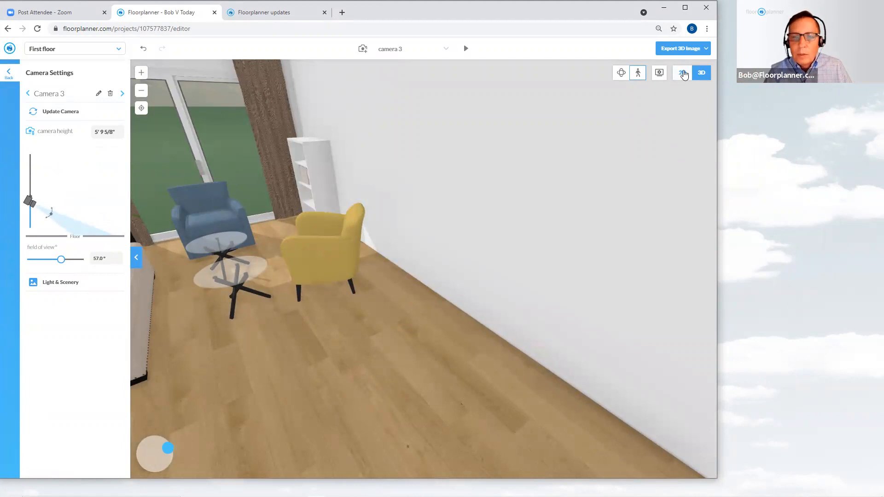
Try to set the notched surface's thickness to 4' in its settings in the 2D plan
{"action": "left_click", "coordinate": [683, 73]}
{"action": "scroll", "coordinate": [481, 198], "scroll_direction": "down", "scroll_amount": 3}
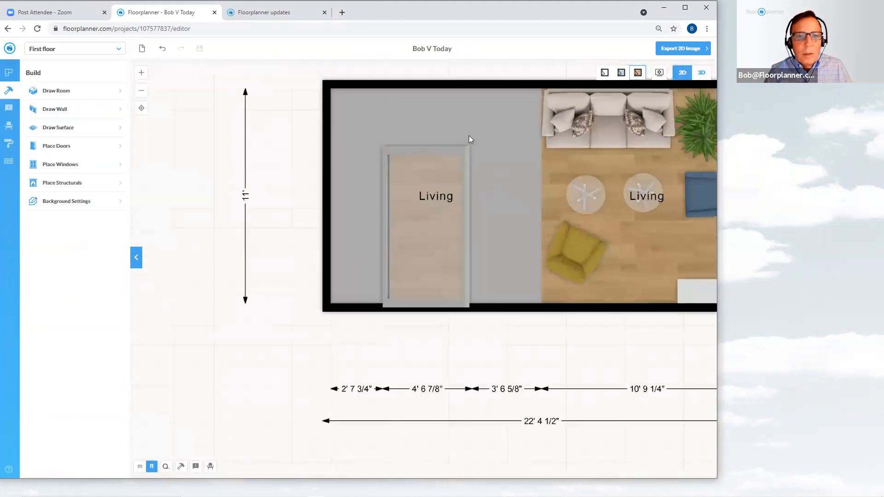
{"action": "left_click", "coordinate": [446, 107]}
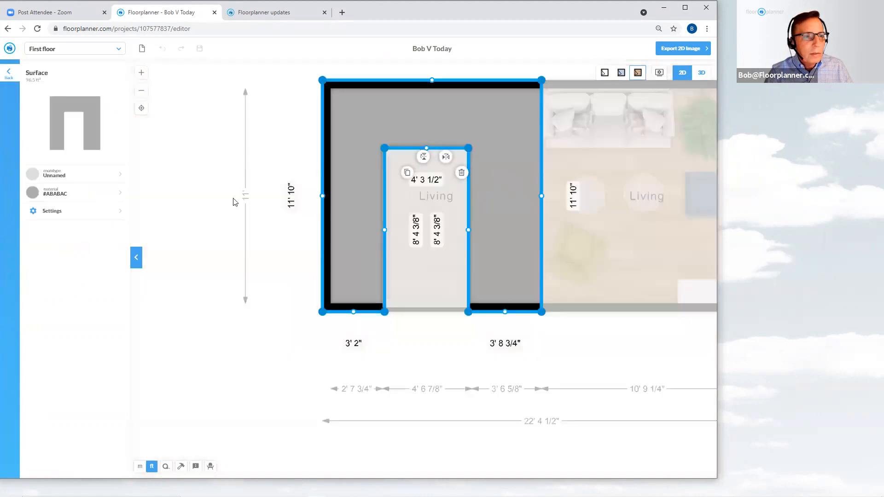
{"action": "left_click", "coordinate": [67, 219]}
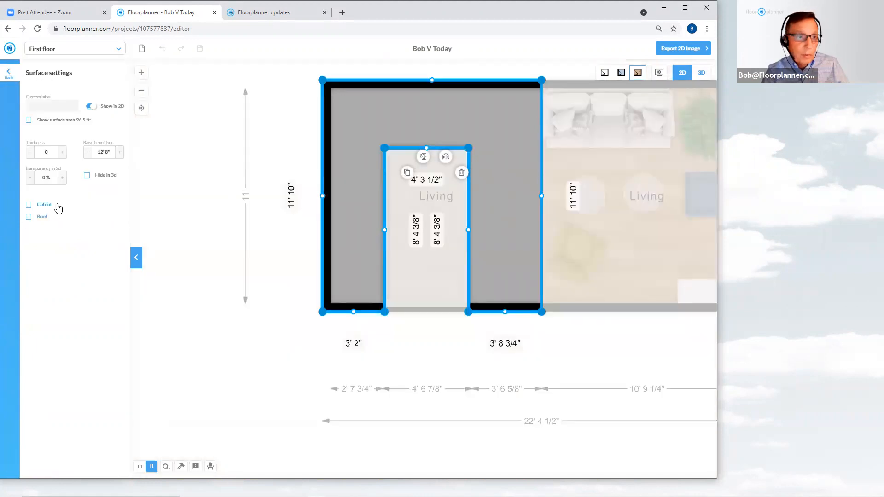
{"action": "left_click", "coordinate": [41, 152]}
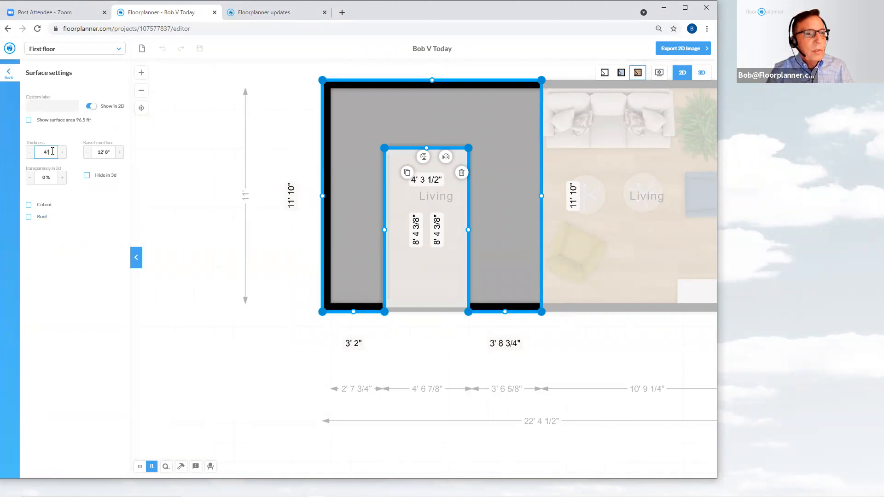
{"action": "left_click", "coordinate": [162, 165]}
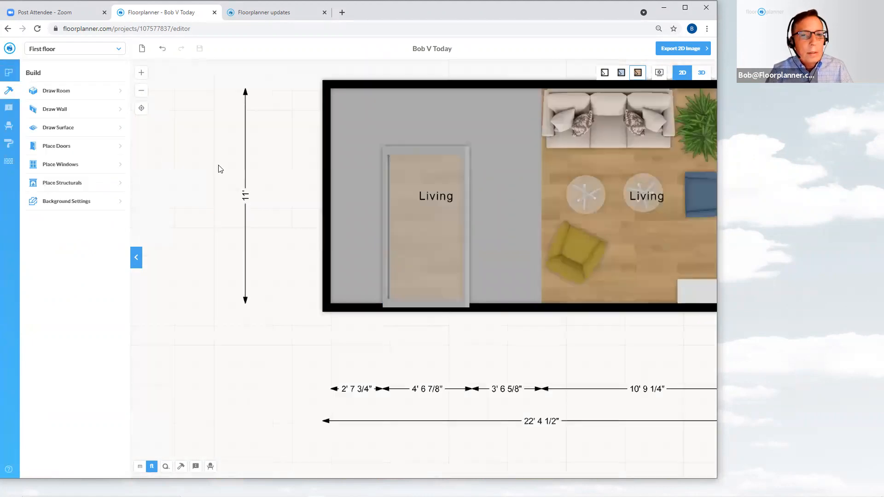
Apply the Roof Tiles outdoor material to the notched surface
{"action": "left_click", "coordinate": [8, 163]}
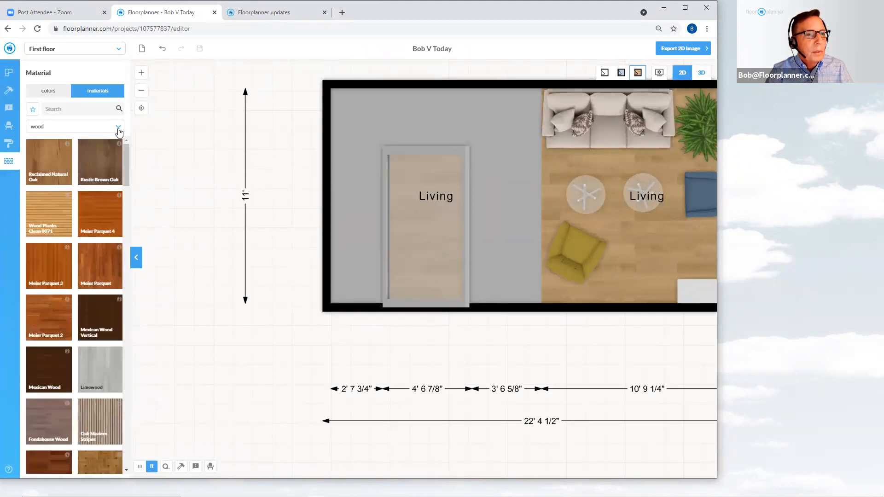
{"action": "left_click", "coordinate": [117, 127]}
{"action": "left_click", "coordinate": [99, 169]}
{"action": "left_click_drag", "start_coordinate": [127, 165], "coordinate": [125, 359]}
{"action": "left_click_drag", "start_coordinate": [98, 390], "coordinate": [355, 240]}
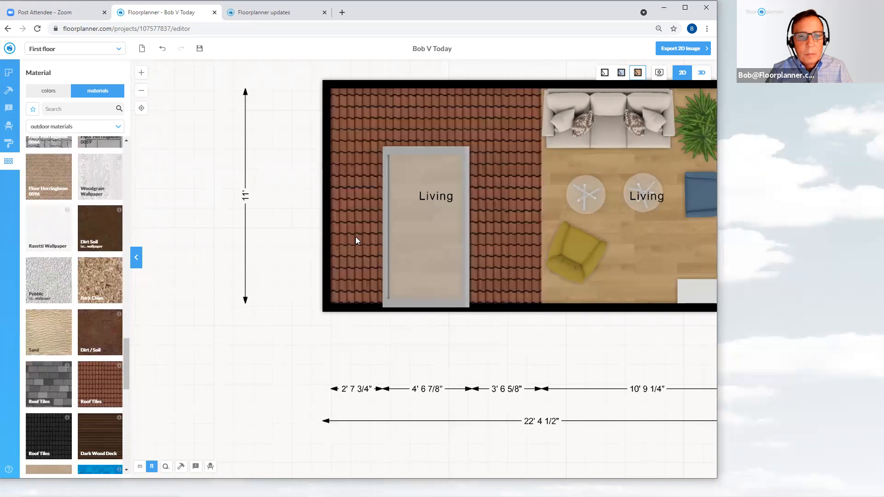
Rotate the surface's Roof Tiles material by 90°
{"action": "left_click", "coordinate": [359, 229]}
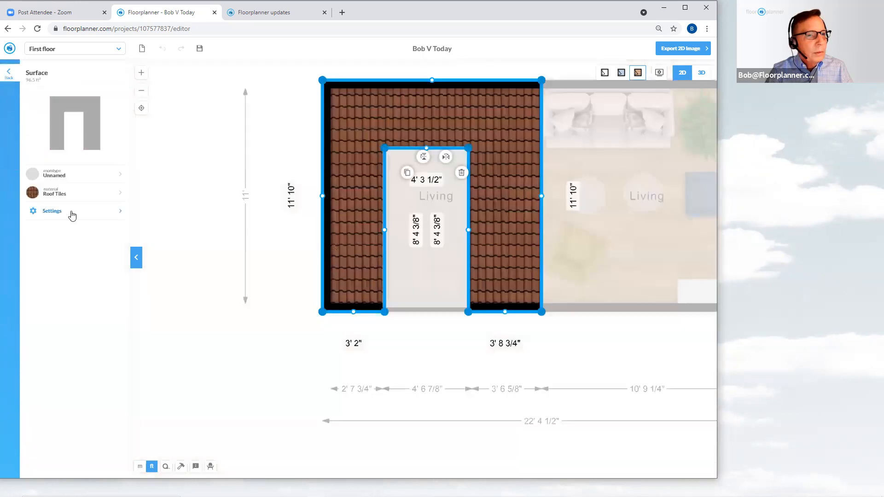
{"action": "left_click", "coordinate": [52, 211]}
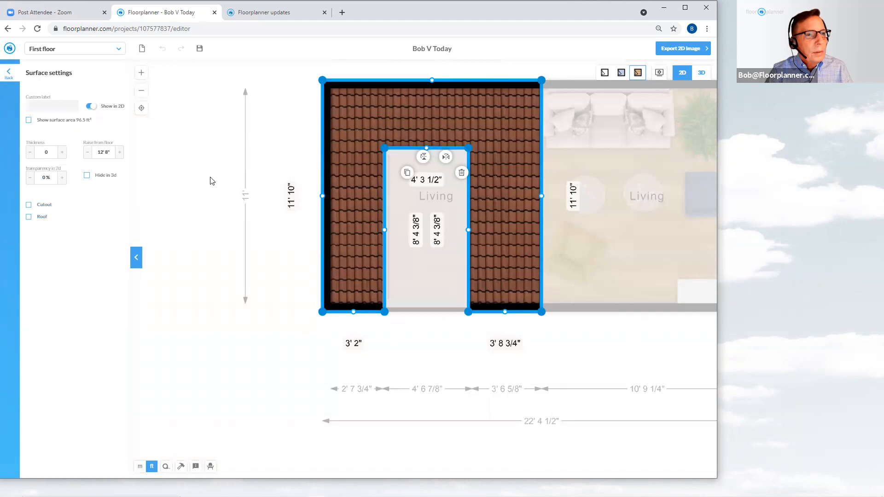
{"action": "left_click", "coordinate": [211, 181]}
{"action": "left_click", "coordinate": [346, 181]}
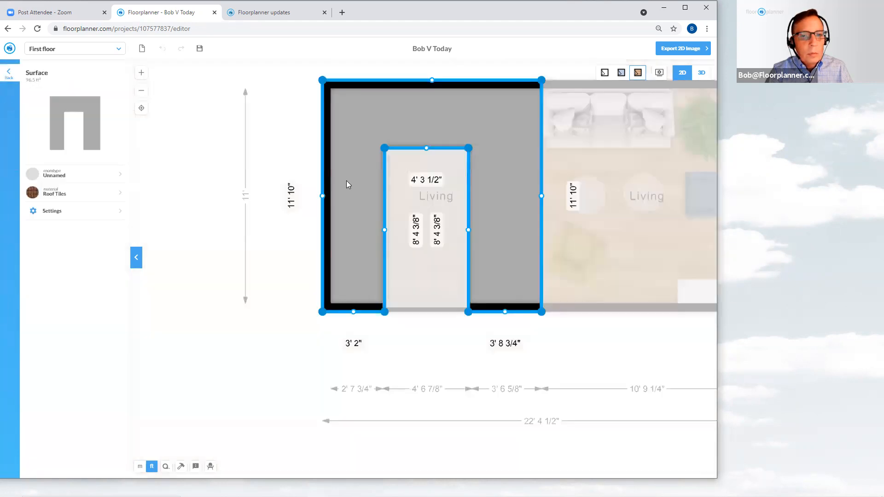
{"action": "left_click", "coordinate": [66, 193]}
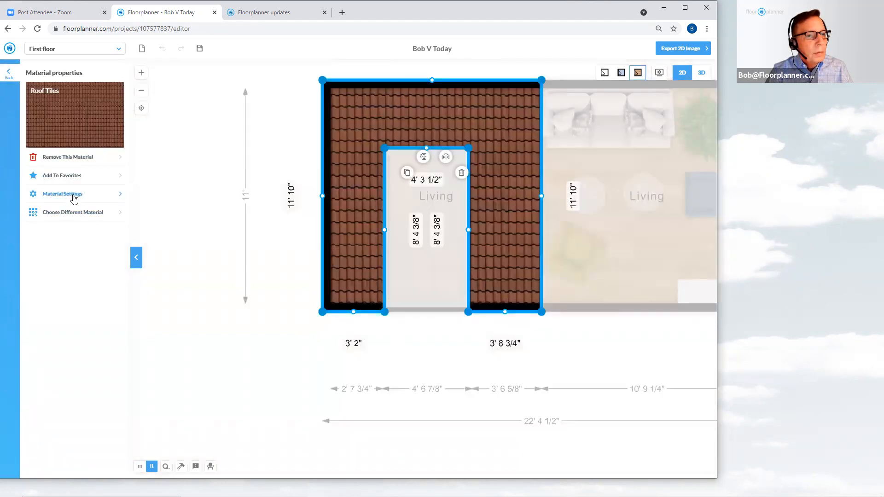
{"action": "left_click", "coordinate": [72, 200]}
{"action": "left_click", "coordinate": [54, 104]}
{"action": "type", "text": "90"}
{"action": "key", "text": "Return"}
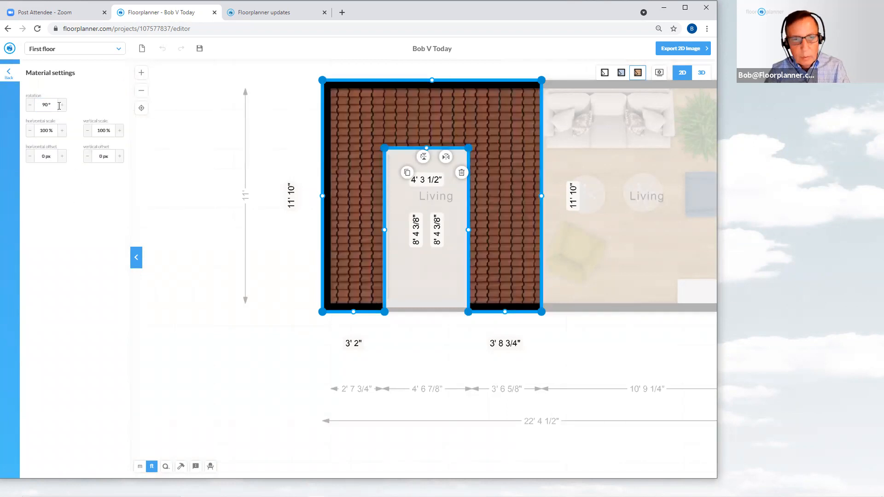
Orbit around the roof-tiled surface in 3D to view it from outside
{"action": "left_click", "coordinate": [183, 148]}
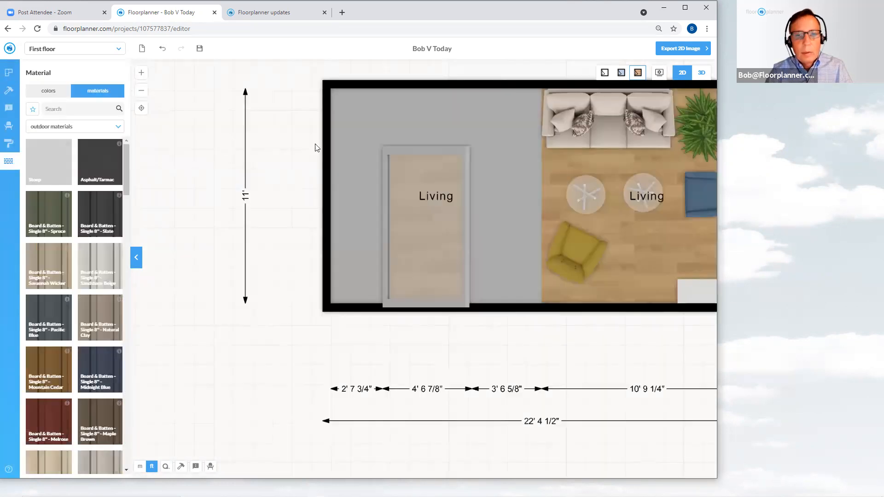
{"action": "left_click", "coordinate": [701, 74]}
{"action": "left_click", "coordinate": [621, 74]}
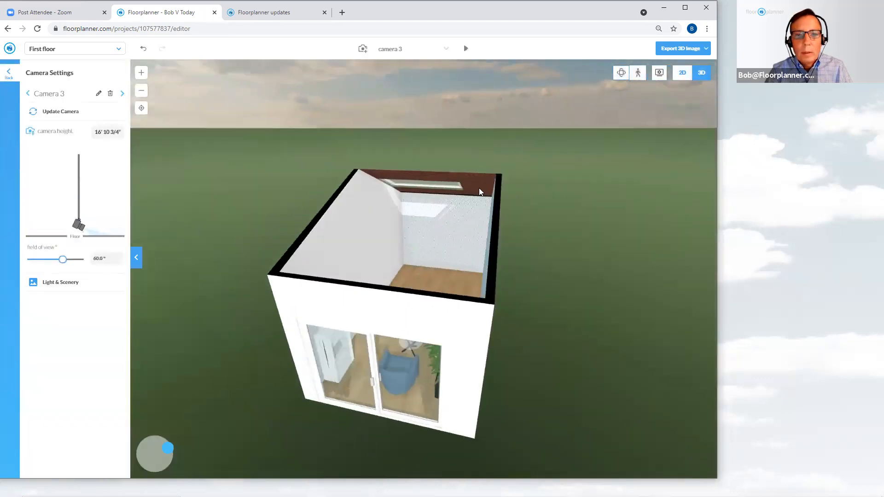
{"action": "left_click_drag", "start_coordinate": [479, 189], "coordinate": [369, 196]}
{"action": "left_click_drag", "start_coordinate": [574, 194], "coordinate": [566, 195]}
{"action": "scroll", "coordinate": [459, 299], "scroll_direction": "up", "scroll_amount": 5}
{"action": "scroll", "coordinate": [460, 308], "scroll_direction": "down", "scroll_amount": 3}
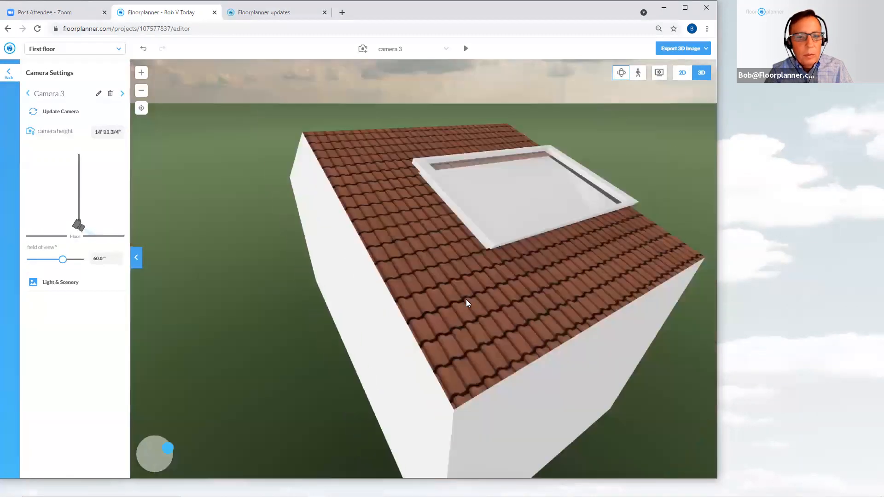
Set the notched roof surface's thickness to 4"
{"action": "left_click", "coordinate": [681, 74]}
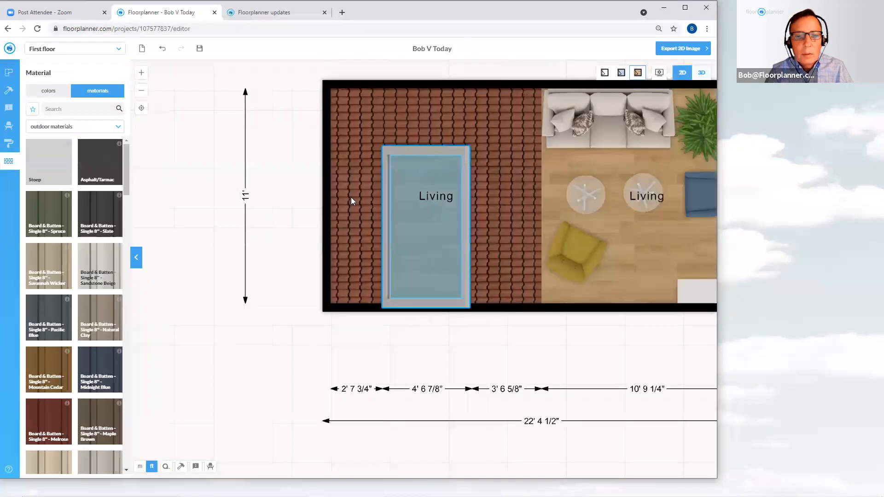
{"action": "left_click", "coordinate": [363, 195]}
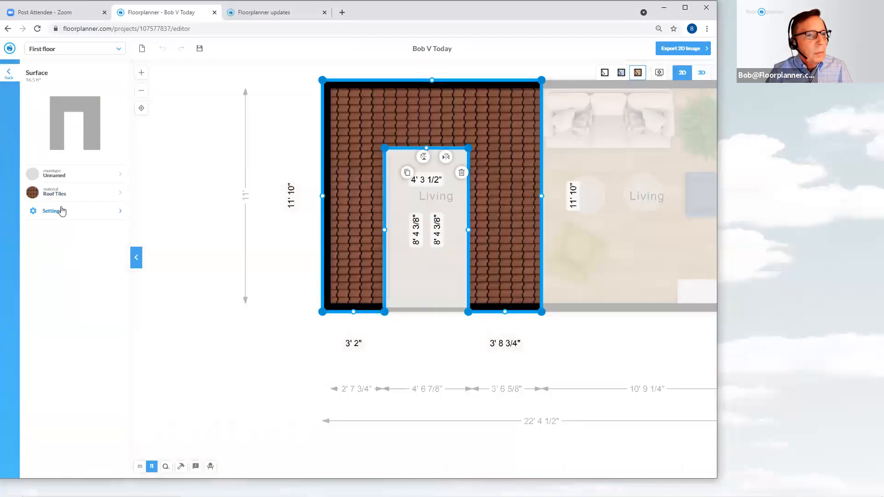
{"action": "left_click", "coordinate": [56, 211]}
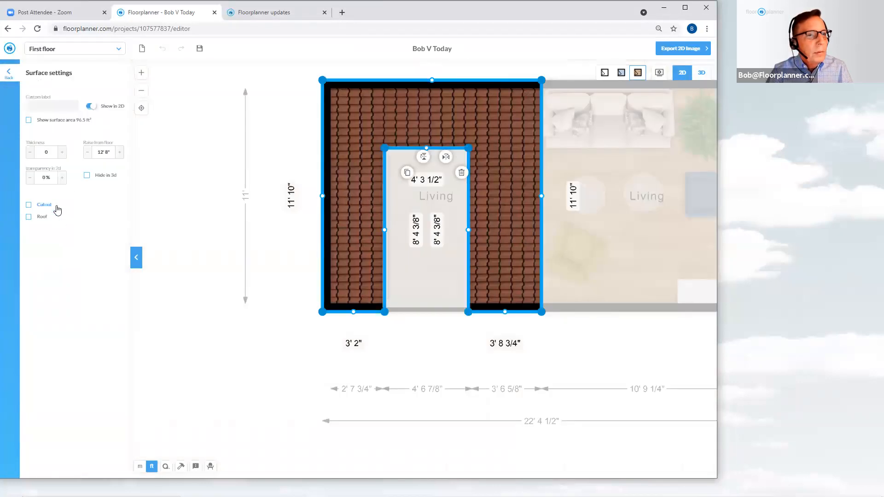
{"action": "left_click", "coordinate": [52, 155]}
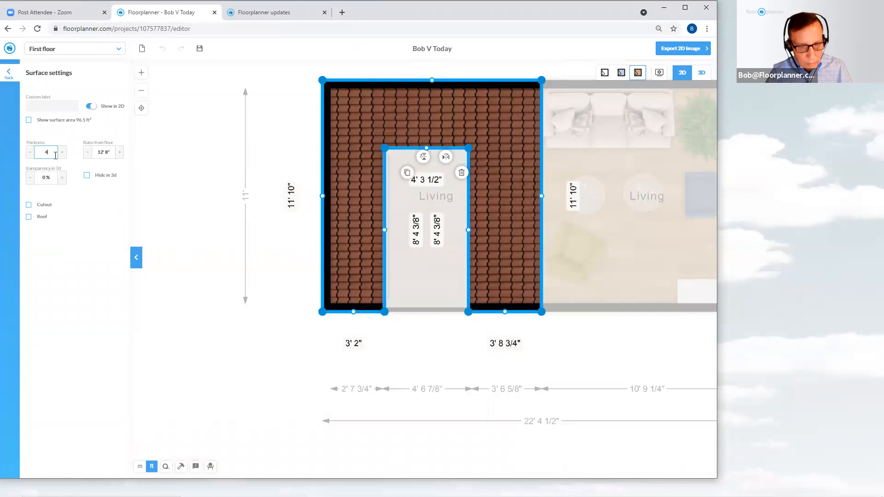
{"action": "type", "text": "4'"}
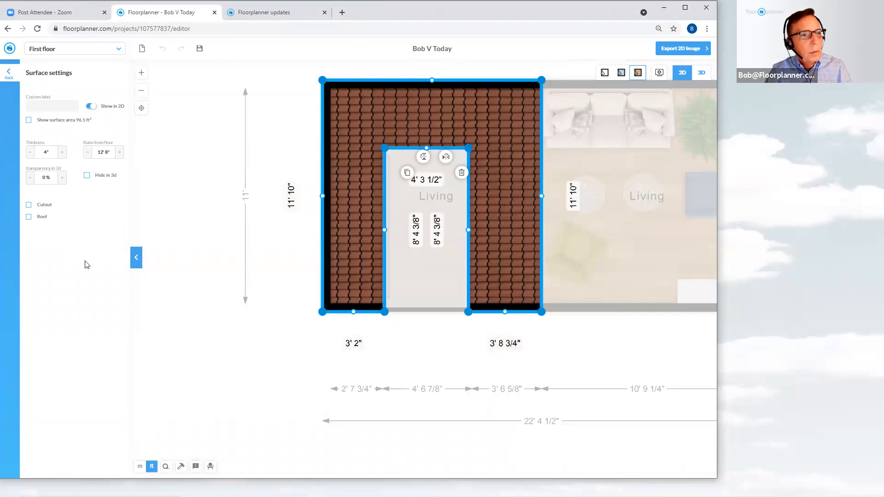
{"action": "left_click", "coordinate": [612, 122]}
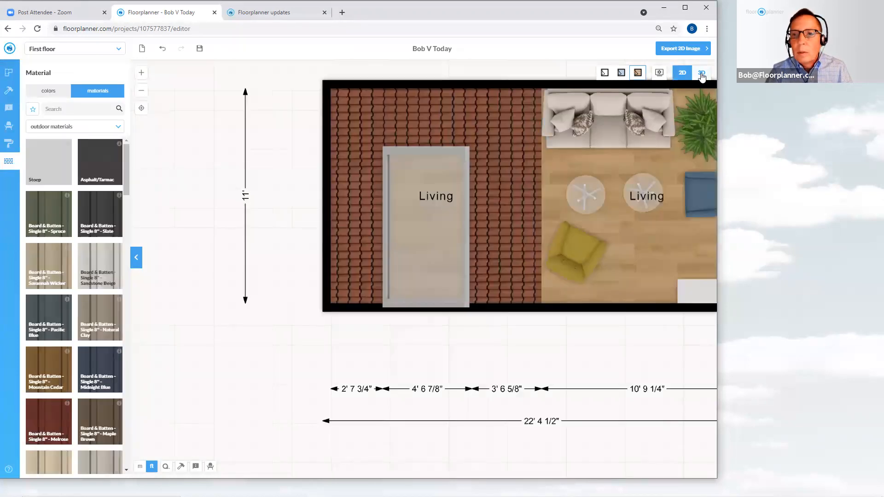
Check the thickened roof surface in 3D, then return to the 2D plan
{"action": "left_click", "coordinate": [701, 72]}
{"action": "left_click", "coordinate": [621, 73]}
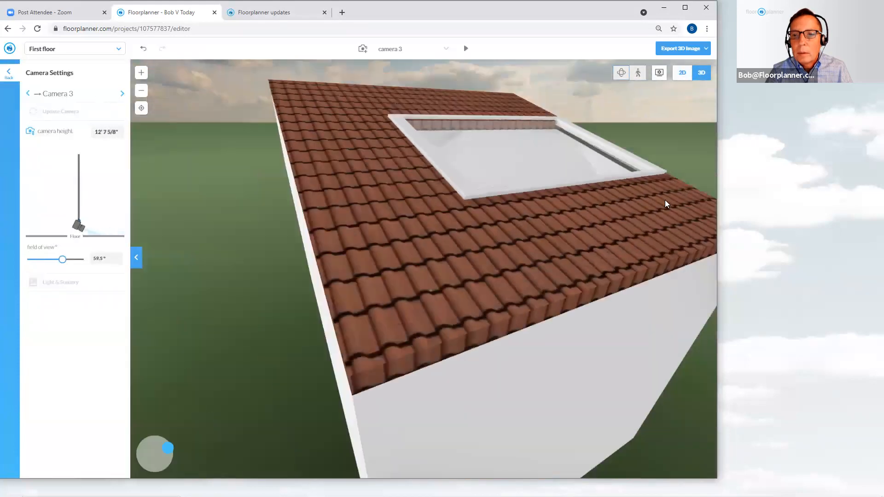
{"action": "left_click_drag", "start_coordinate": [644, 235], "coordinate": [627, 270]}
{"action": "left_click", "coordinate": [682, 72]}
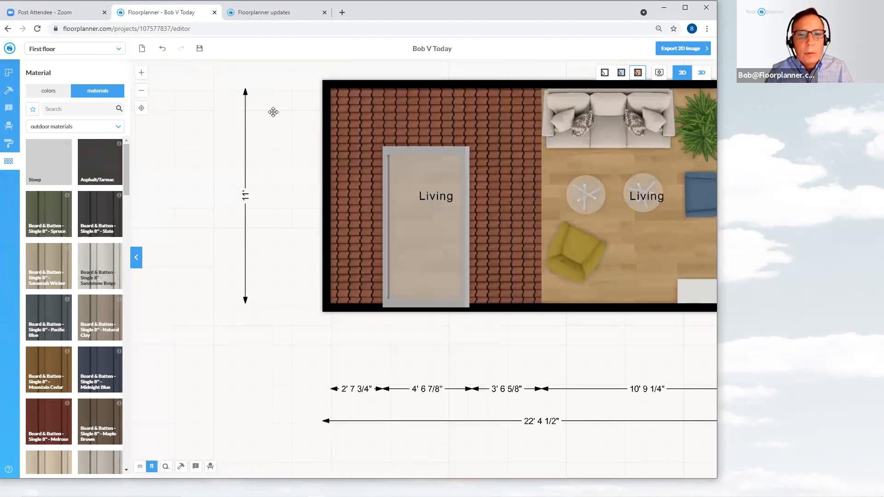
Enable hiding everything above a height of about 9' 2 1/4" in the 2D display settings
{"action": "left_click_drag", "start_coordinate": [274, 113], "coordinate": [207, 130]}
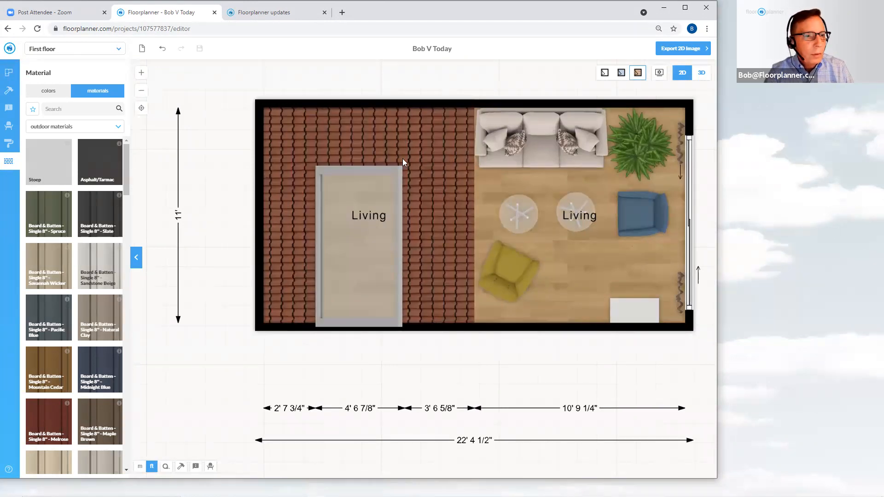
{"action": "left_click", "coordinate": [659, 75]}
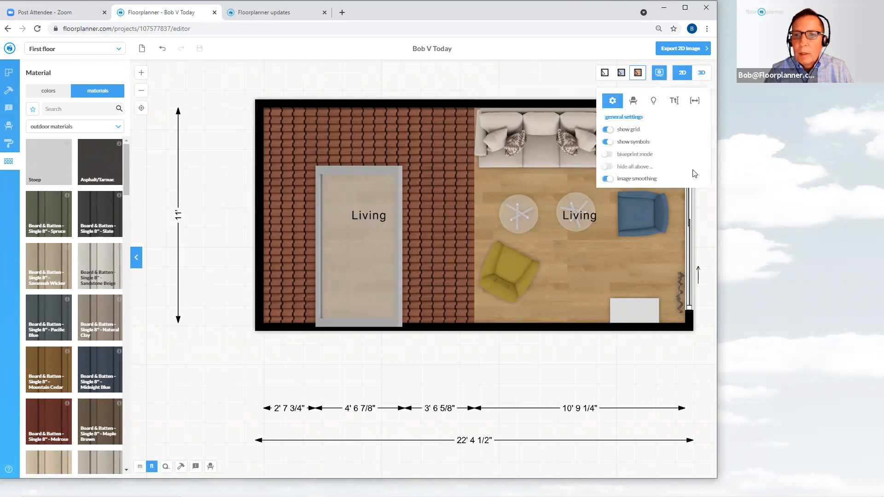
{"action": "left_click", "coordinate": [608, 167]}
{"action": "mouse_move", "coordinate": [664, 198]}
{"action": "left_mouse_down"}
{"action": "mouse_move", "coordinate": [655, 203]}
{"action": "mouse_move", "coordinate": [668, 202]}
{"action": "left_mouse_up"}
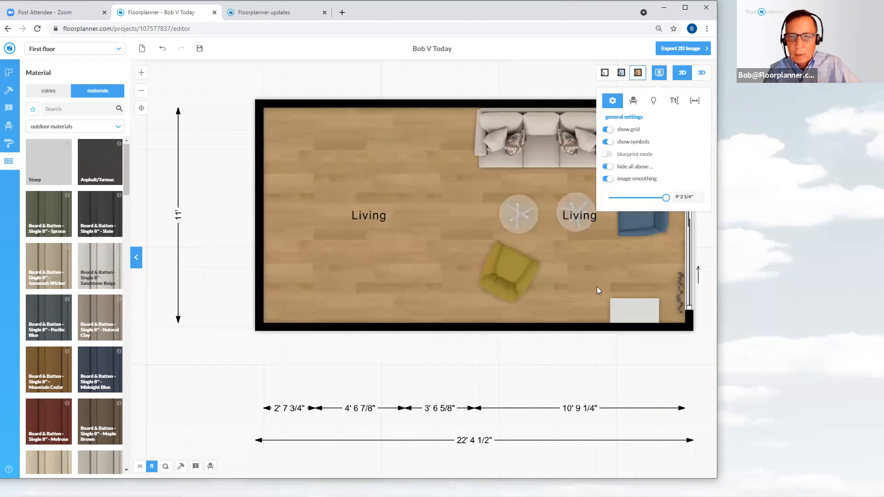
{"action": "left_click", "coordinate": [496, 345]}
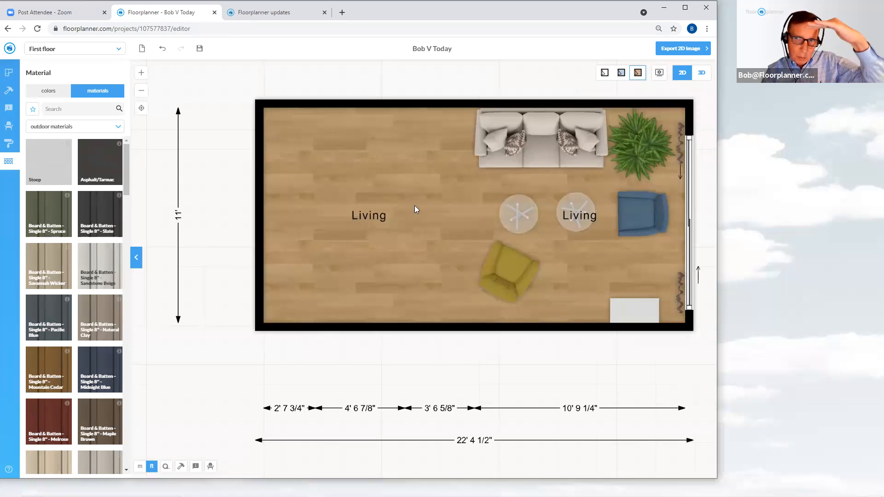
Save the project
{"action": "left_click_drag", "start_coordinate": [449, 83], "coordinate": [388, 127]}
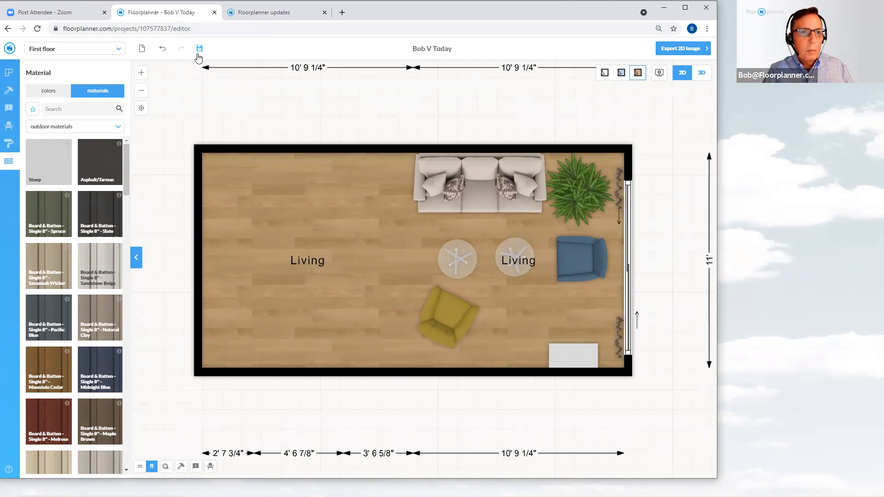
{"action": "left_click", "coordinate": [199, 49]}
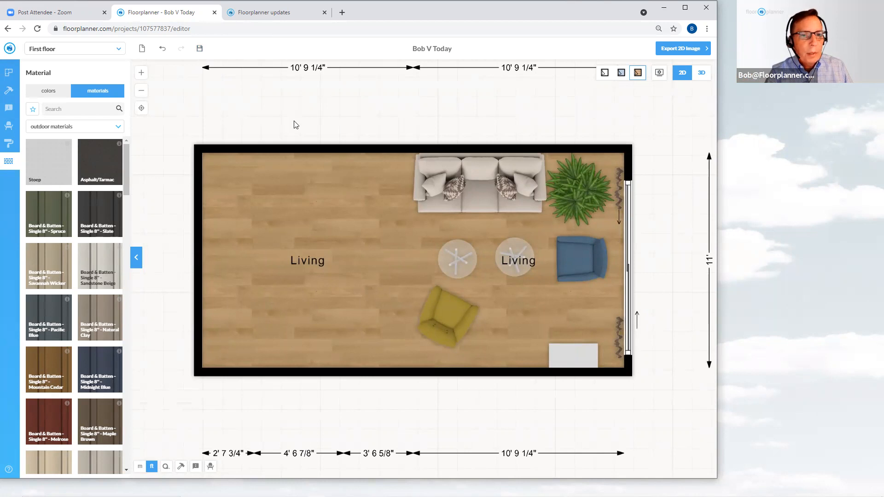
Read the object variants entry on the Floorplanner updates page
{"action": "left_click", "coordinate": [275, 13]}
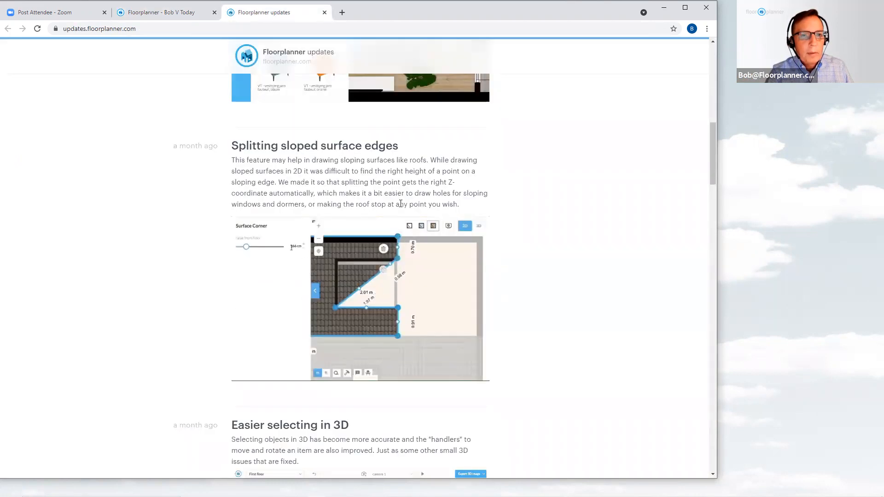
{"action": "scroll", "coordinate": [400, 204], "scroll_direction": "up", "scroll_amount": 2}
{"action": "scroll", "coordinate": [403, 207], "scroll_direction": "up", "scroll_amount": 4}
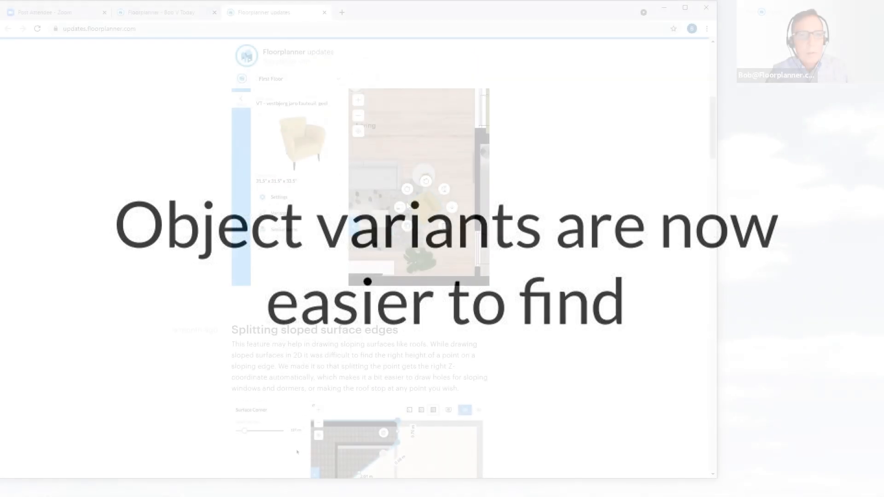
{"action": "scroll", "coordinate": [407, 202], "scroll_direction": "up", "scroll_amount": 3}
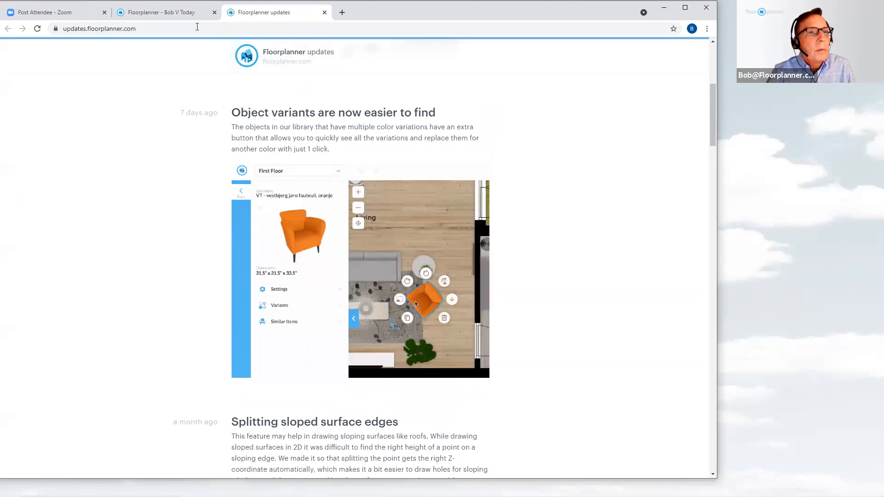
Back in the project, replace the yellow armchair with its orange variant from the chair's variants
{"action": "left_click", "coordinate": [153, 17]}
{"action": "scroll", "coordinate": [455, 125], "scroll_direction": "down", "scroll_amount": 3}
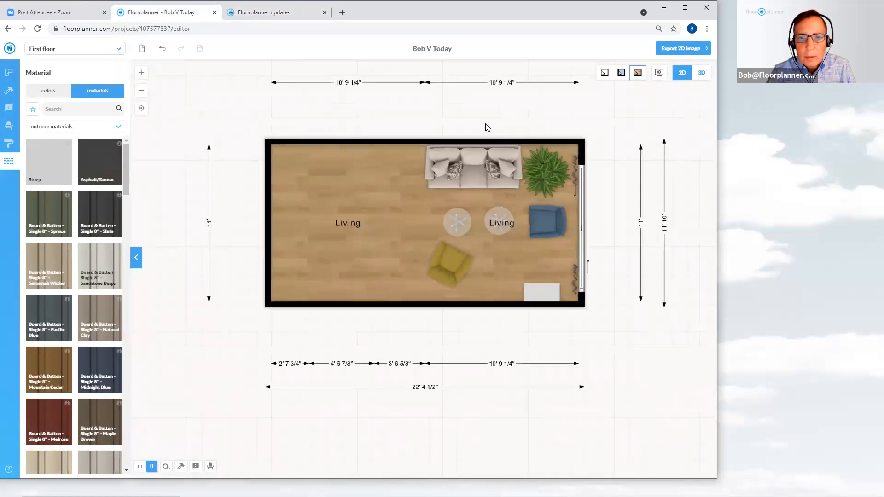
{"action": "scroll", "coordinate": [488, 126], "scroll_direction": "up", "scroll_amount": 2}
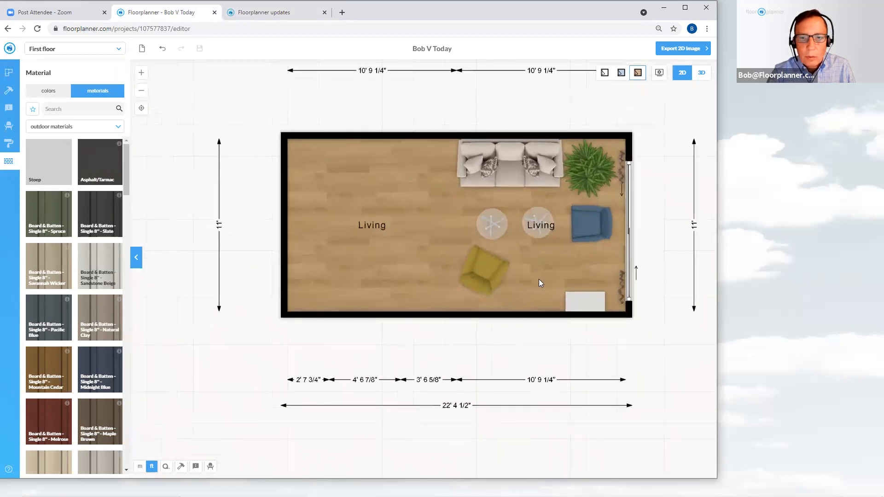
{"action": "left_click", "coordinate": [492, 276]}
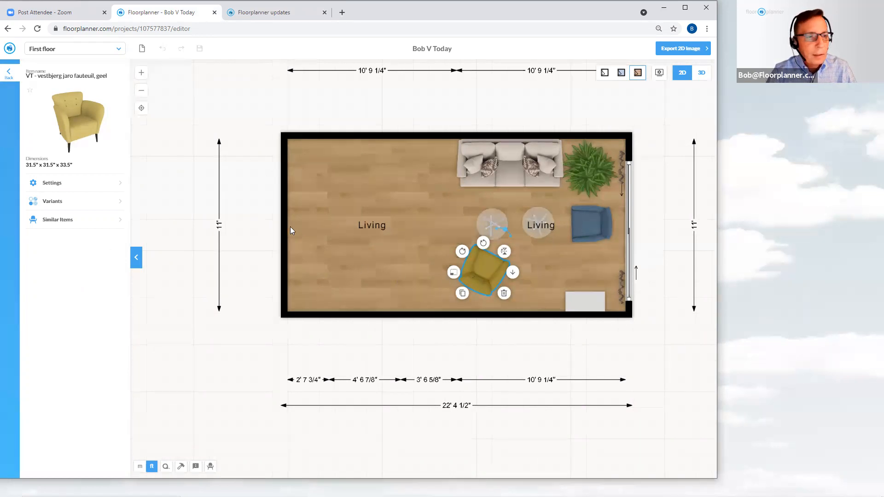
{"action": "left_click", "coordinate": [50, 205]}
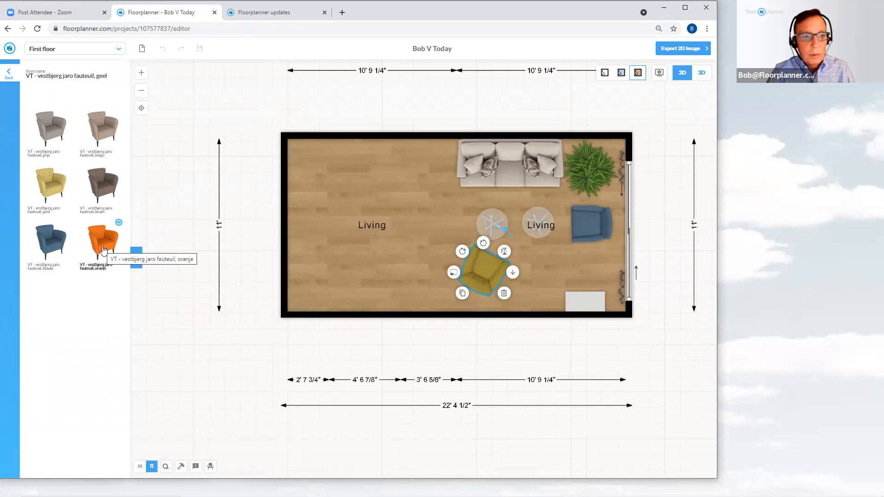
{"action": "left_click", "coordinate": [119, 224]}
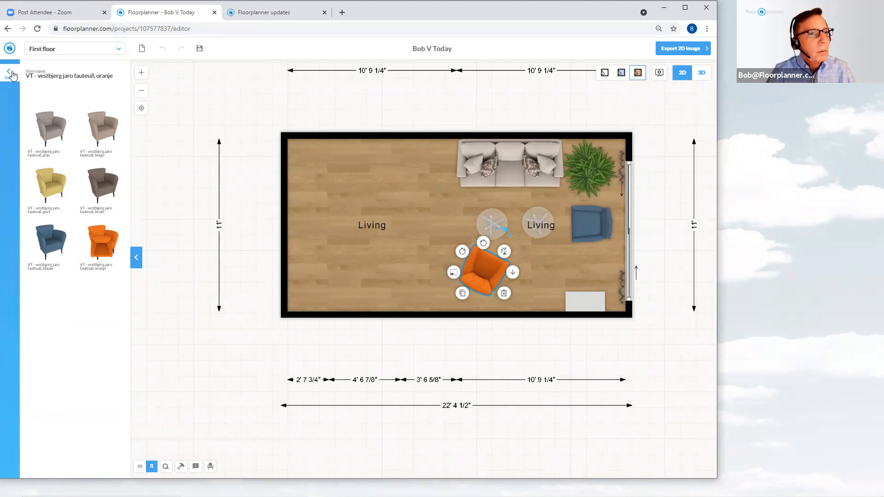
Read the improved library entry on the Floorplanner updates page
{"action": "left_click", "coordinate": [9, 73]}
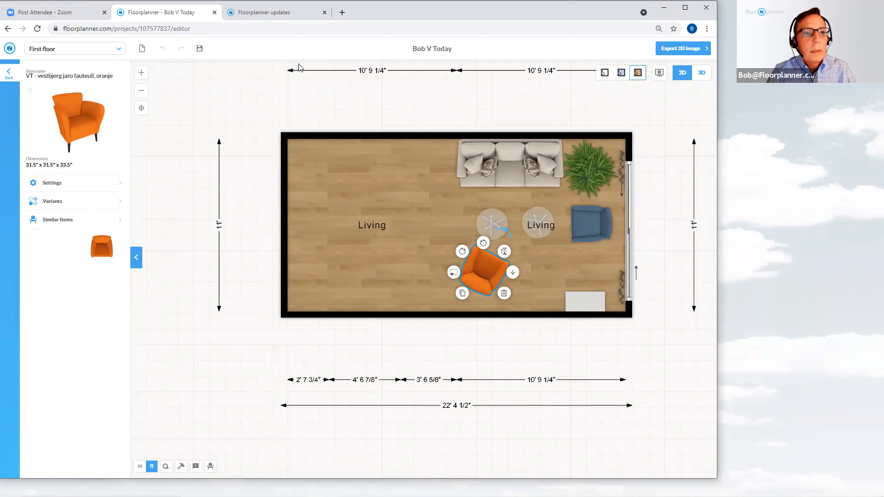
{"action": "left_click", "coordinate": [277, 18]}
{"action": "scroll", "coordinate": [343, 140], "scroll_direction": "up", "scroll_amount": 2}
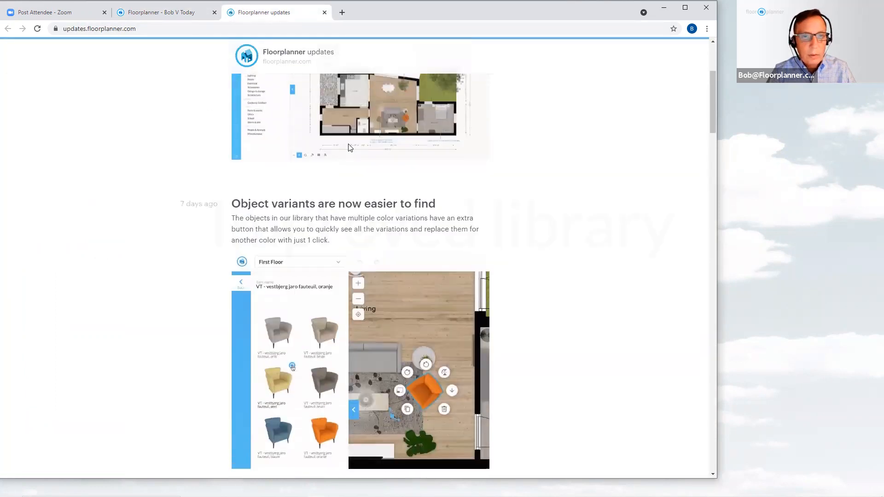
{"action": "scroll", "coordinate": [348, 148], "scroll_direction": "up", "scroll_amount": 4}
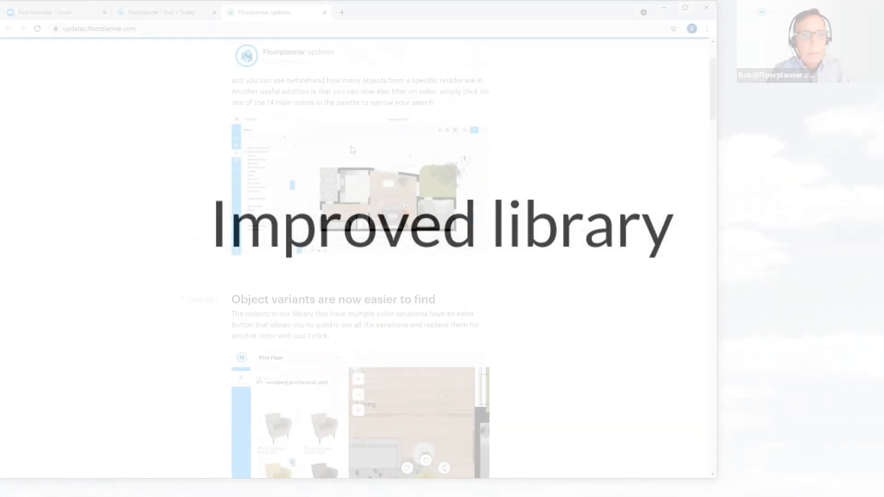
{"action": "scroll", "coordinate": [351, 148], "scroll_direction": "up", "scroll_amount": 2}
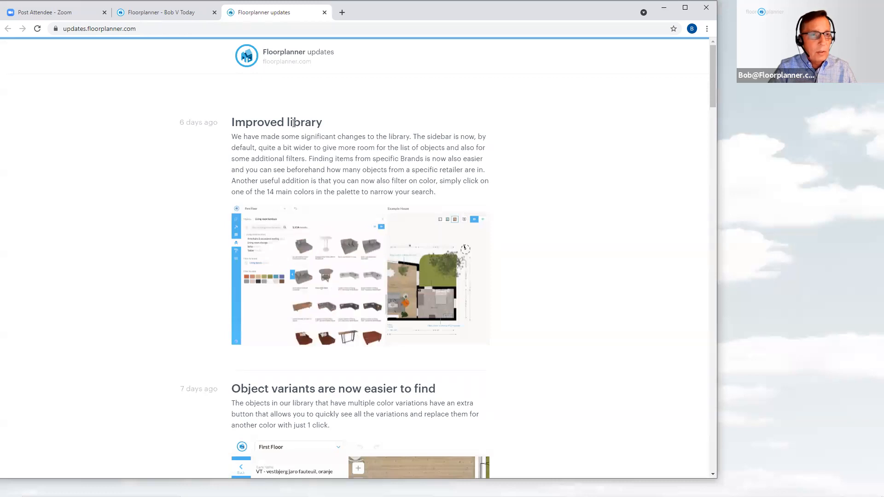
Return to the project and reload the page, discarding unsaved changes
{"action": "left_click", "coordinate": [162, 14]}
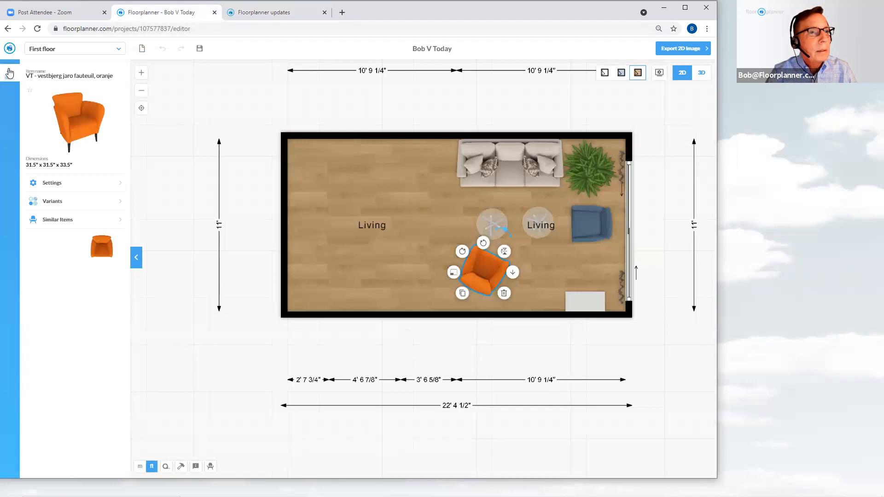
{"action": "left_click", "coordinate": [10, 73]}
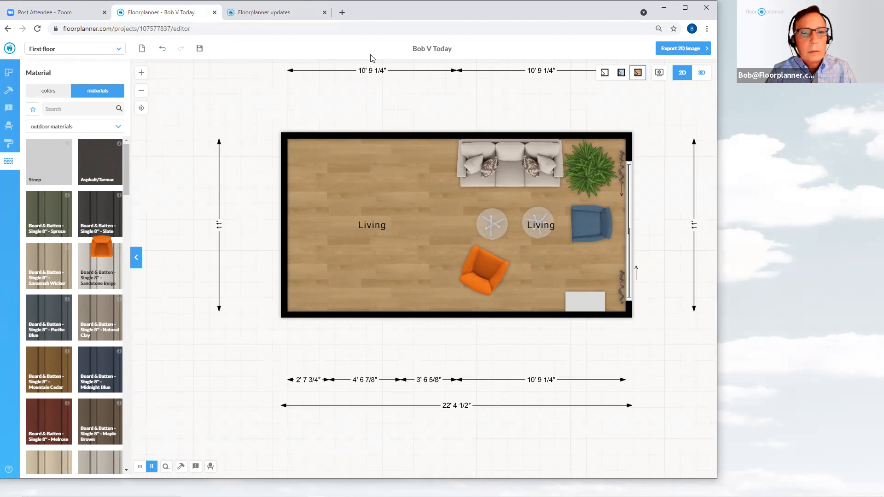
{"action": "left_click", "coordinate": [37, 29]}
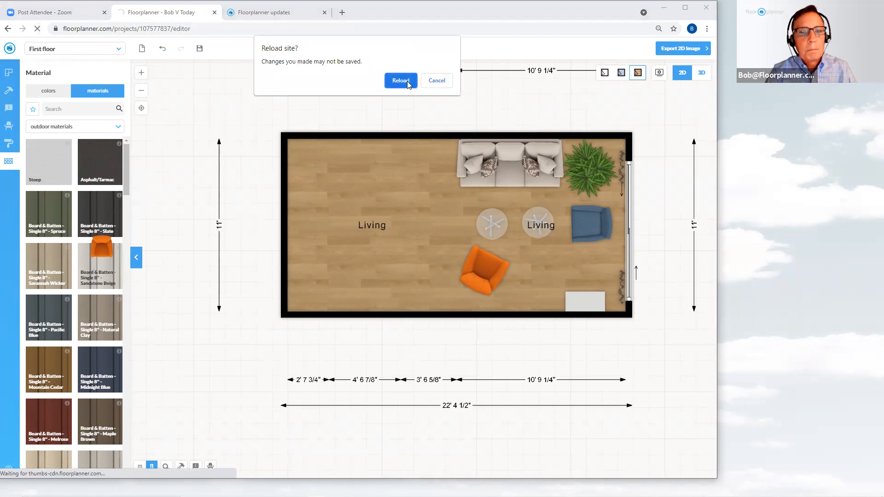
{"action": "left_click", "coordinate": [400, 80]}
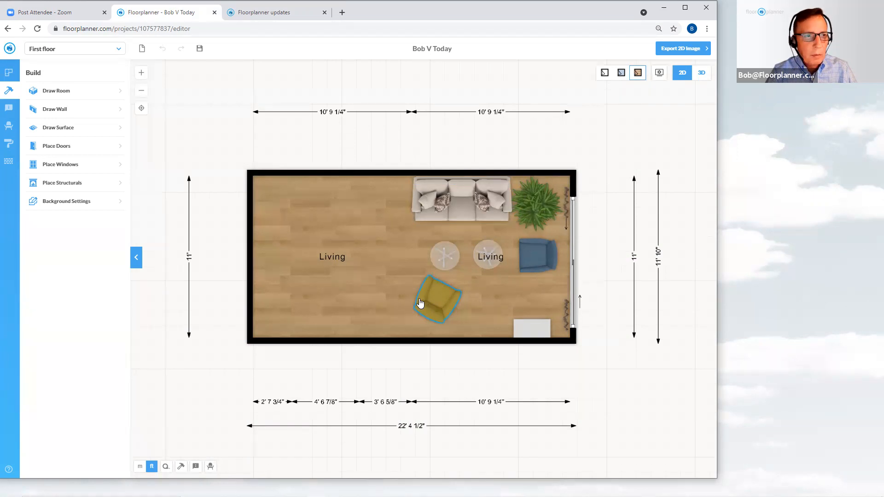
Change the Rudy Swivel Chair's upholstery to a mauve fabric swatch
{"action": "left_click", "coordinate": [541, 262]}
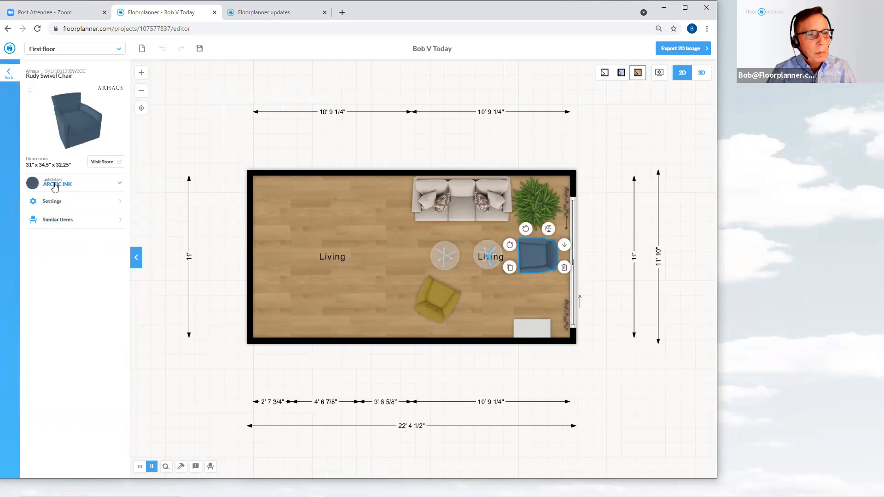
{"action": "left_click", "coordinate": [118, 185]}
{"action": "left_click_drag", "start_coordinate": [124, 200], "coordinate": [123, 366]}
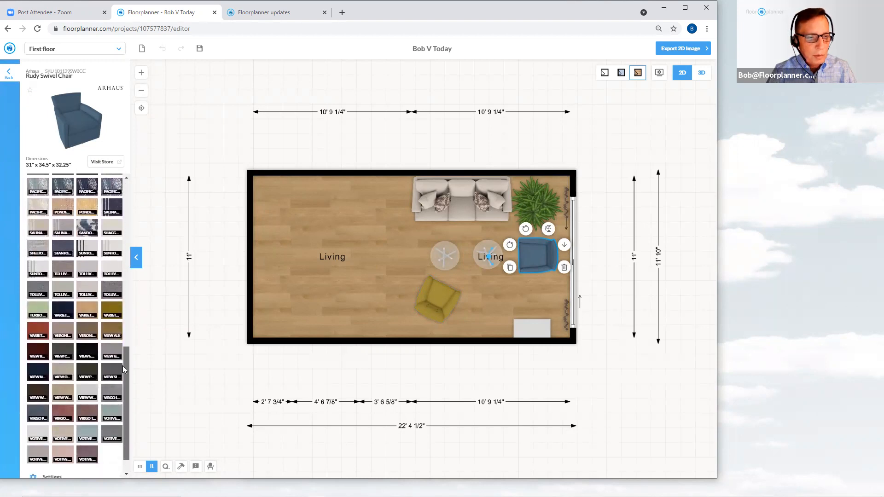
{"action": "left_click", "coordinate": [90, 417]}
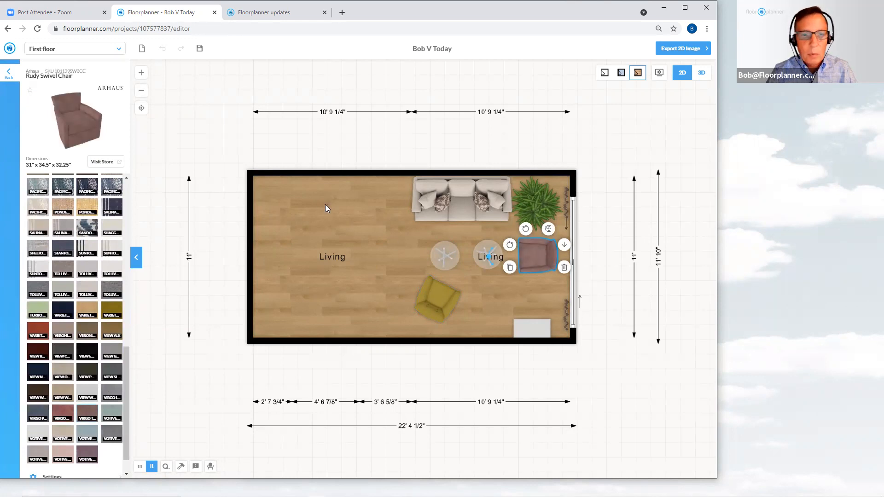
{"action": "left_click", "coordinate": [195, 131]}
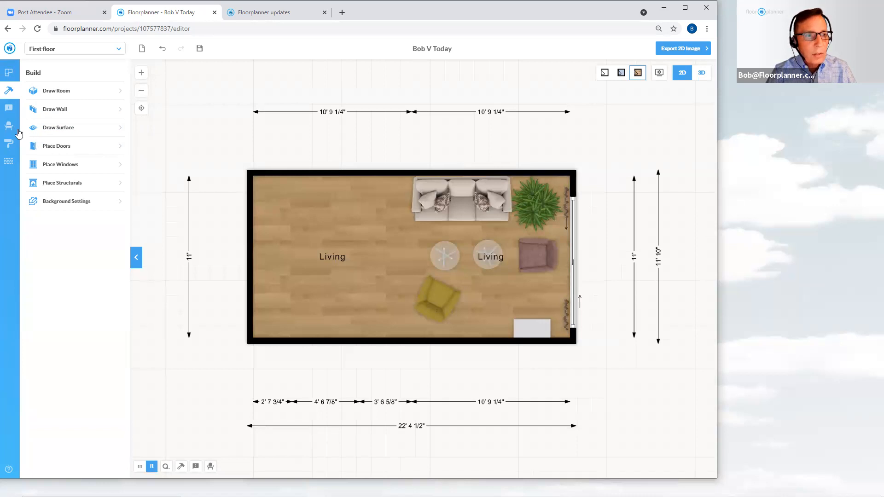
Search the object library for sofa
{"action": "left_click", "coordinate": [9, 128]}
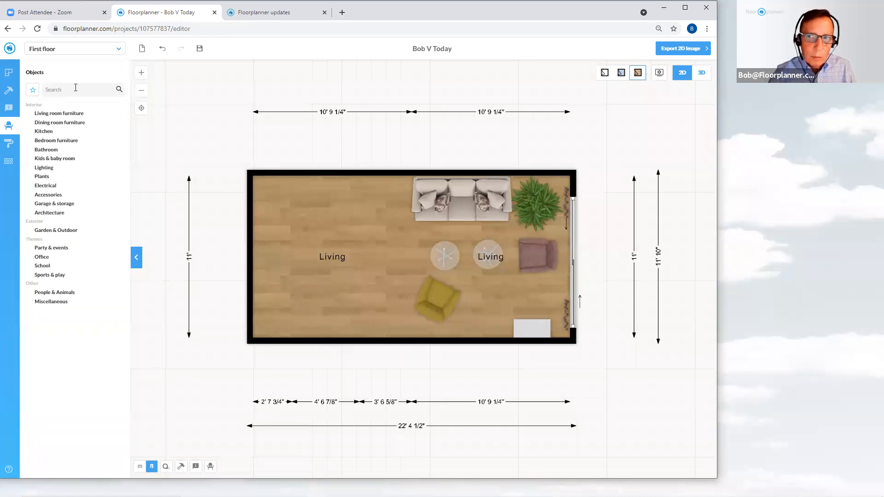
{"action": "left_click", "coordinate": [76, 88]}
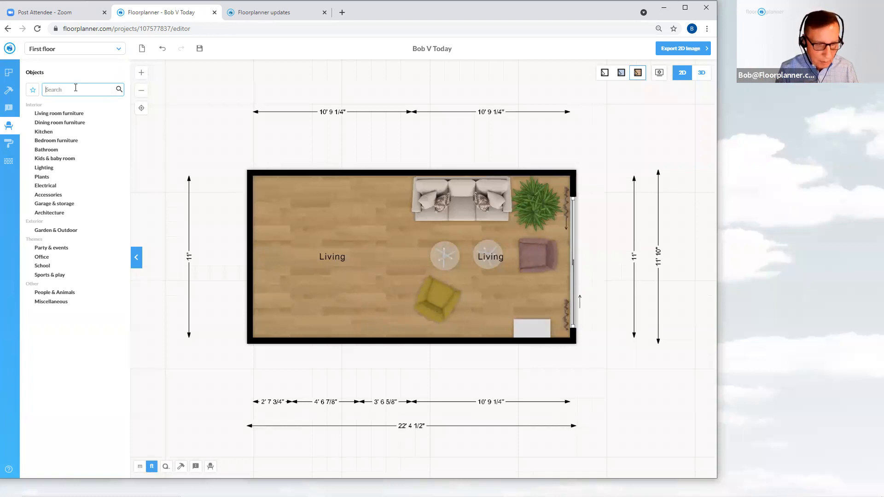
{"action": "type", "text": "sofa"}
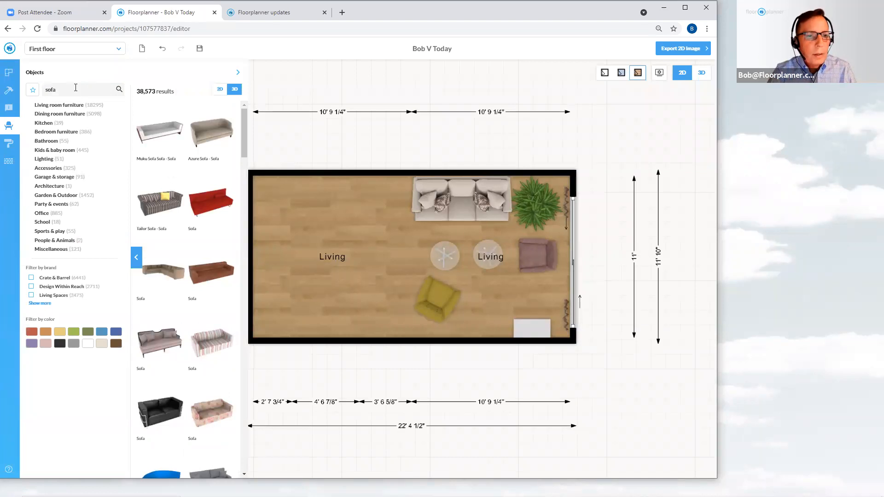
{"action": "scroll", "coordinate": [220, 318], "scroll_direction": "down", "scroll_amount": 3}
{"action": "scroll", "coordinate": [220, 318], "scroll_direction": "down", "scroll_amount": 10}
{"action": "scroll", "coordinate": [220, 317], "scroll_direction": "up", "scroll_amount": 5}
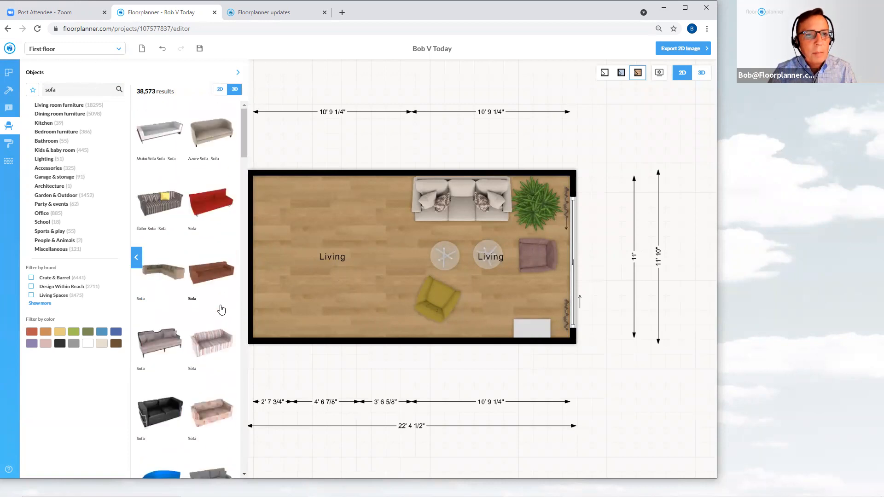
Widen the library results panel and preview the sofa results as 2D and 3D thumbnails
{"action": "left_click", "coordinate": [238, 73]}
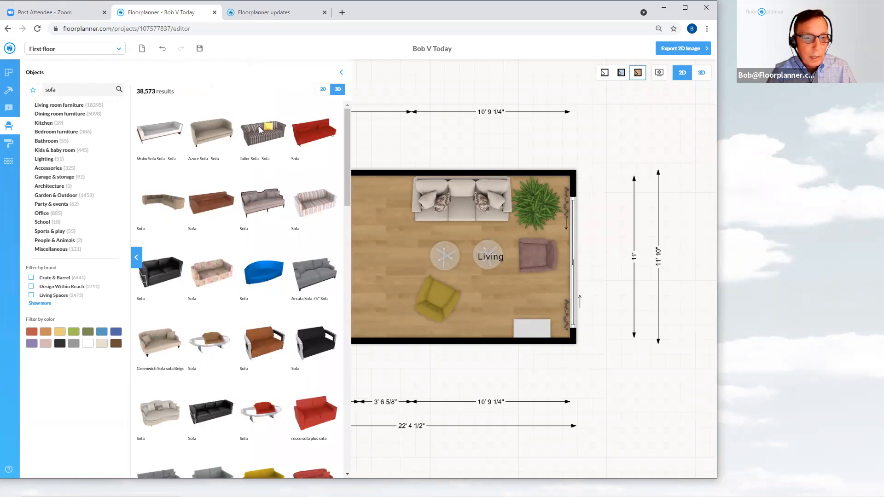
{"action": "scroll", "coordinate": [271, 274], "scroll_direction": "down", "scroll_amount": 4}
{"action": "scroll", "coordinate": [275, 268], "scroll_direction": "down", "scroll_amount": 4}
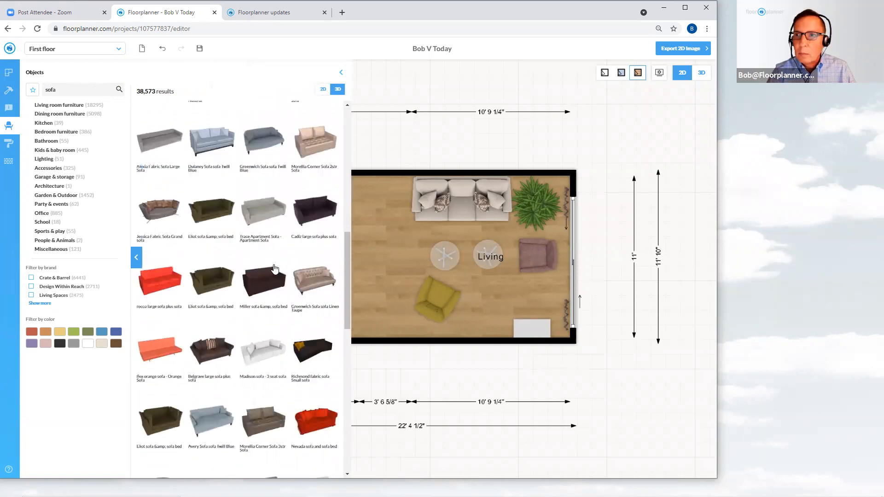
{"action": "scroll", "coordinate": [276, 273], "scroll_direction": "up", "scroll_amount": 8}
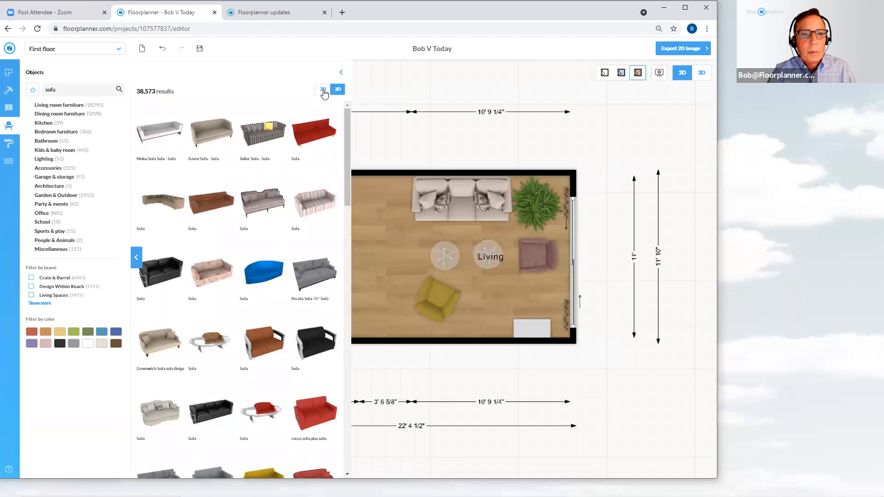
{"action": "left_click", "coordinate": [324, 91]}
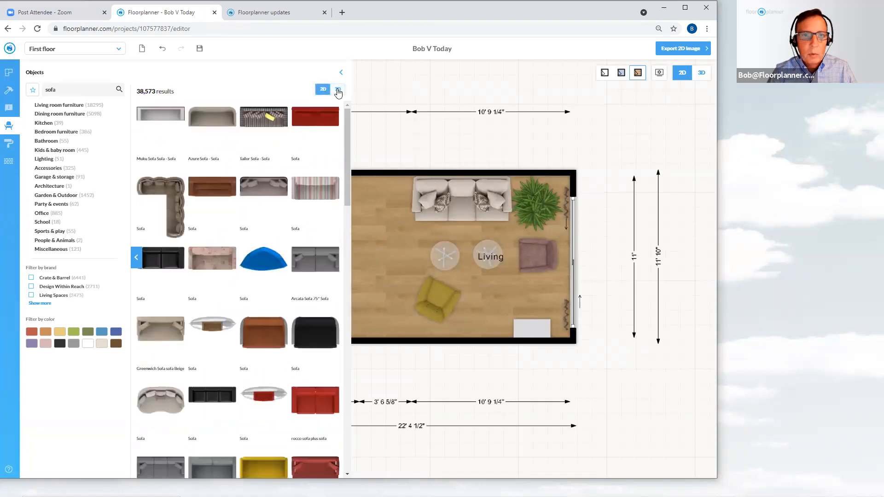
{"action": "left_click", "coordinate": [337, 90]}
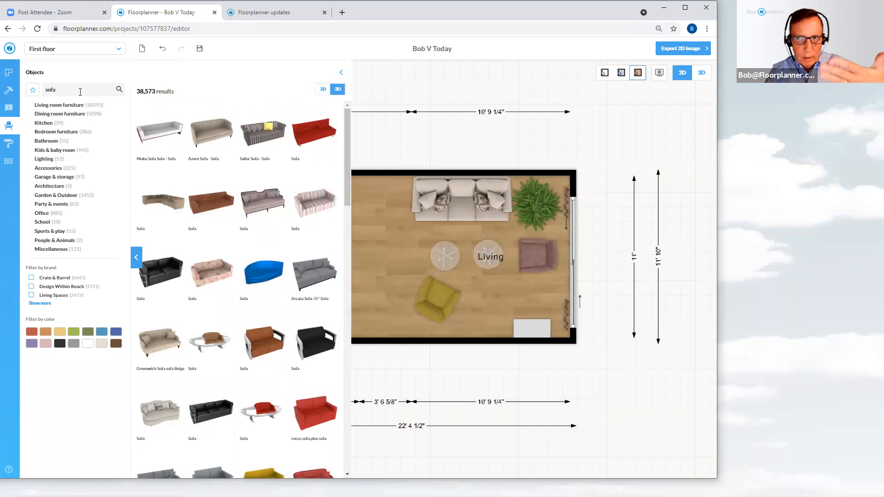
Refine the library search to sofa+white
{"action": "left_click", "coordinate": [81, 90]}
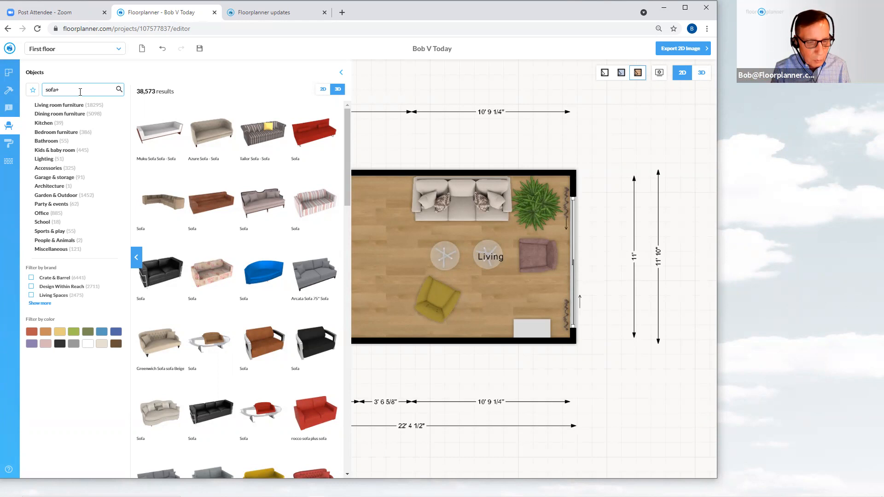
{"action": "type", "text": "white"}
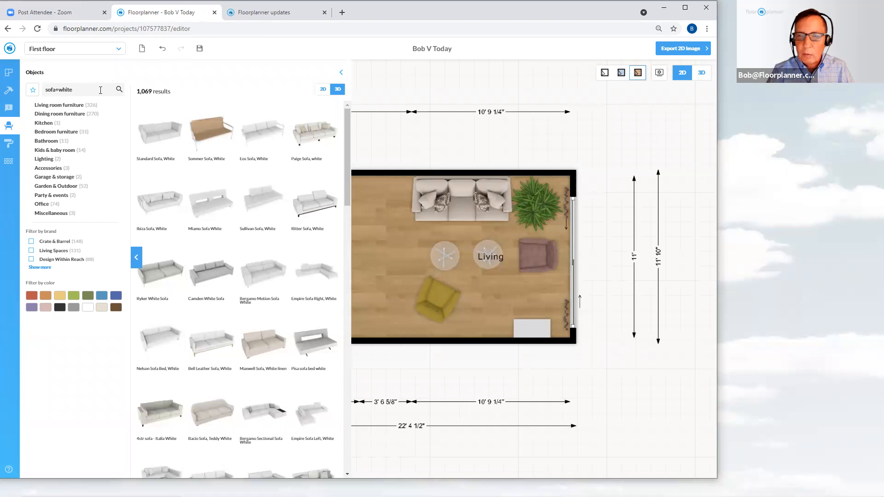
{"action": "left_click", "coordinate": [100, 90]}
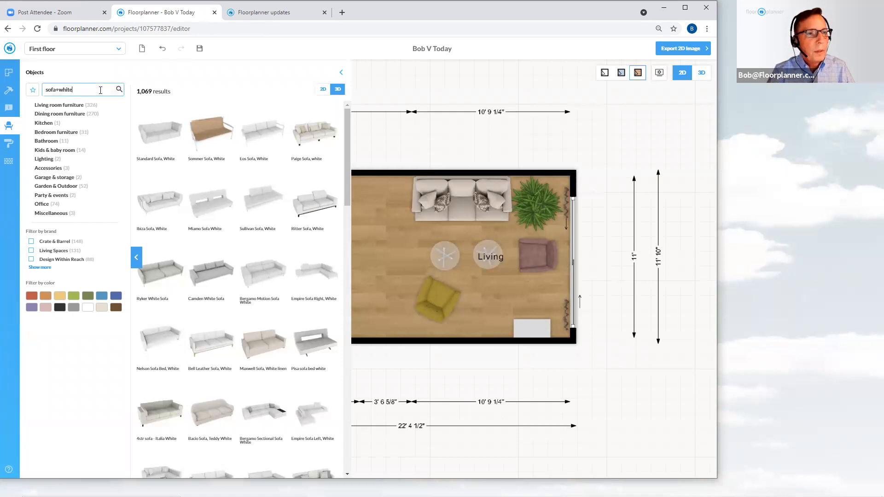
Clear the search term and search the library for sofa again
{"action": "key", "text": "BackSpace"}
{"action": "key", "text": "BackSpace"}
{"action": "key", "text": "BackSpace"}
{"action": "key", "text": "BackSpace"}
{"action": "key", "text": "BackSpace"}
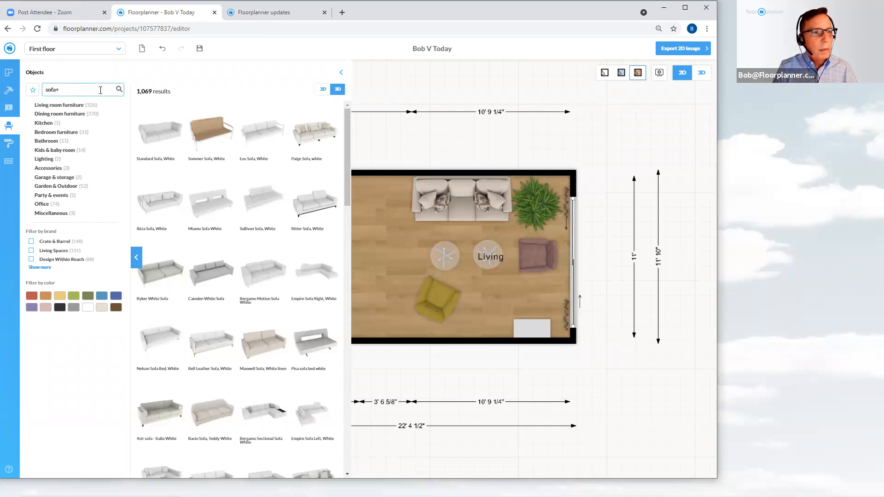
{"action": "key", "text": "BackSpace"}
{"action": "key", "text": "BackSpace"}
{"action": "key", "text": "BackSpace"}
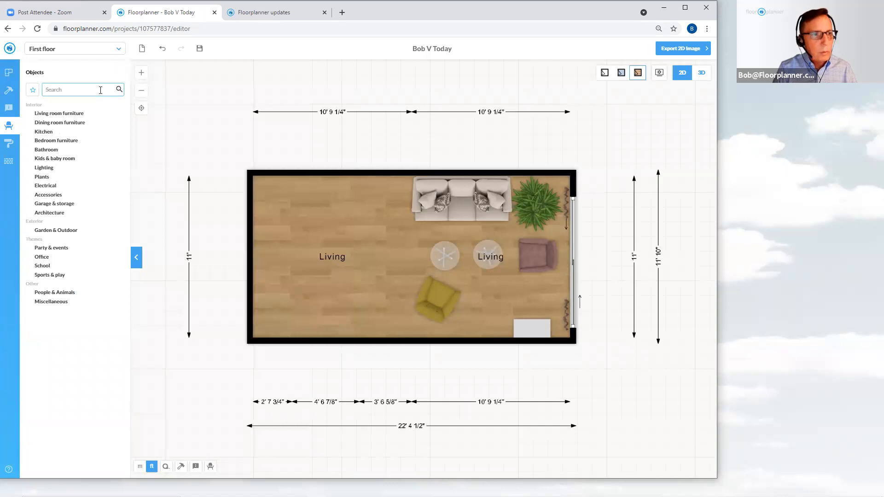
{"action": "type", "text": "sofa"}
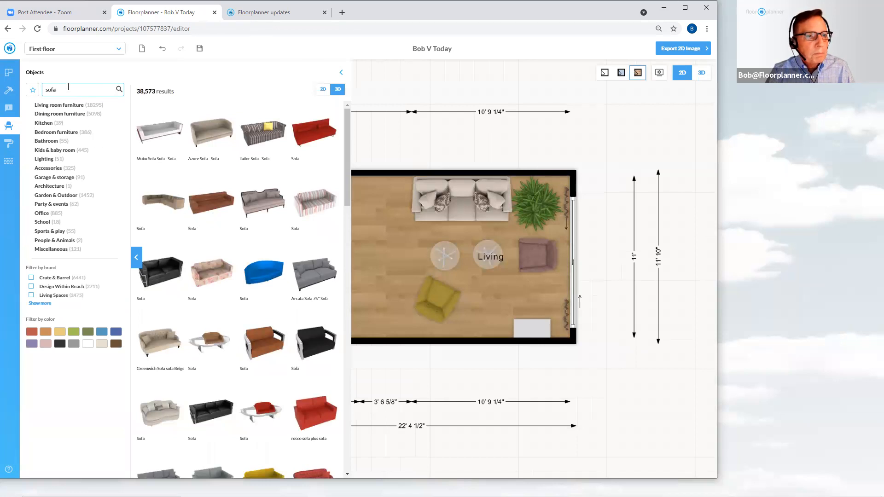
Filter the sofa results by the red colour, then by the white colour
{"action": "left_click", "coordinate": [32, 332]}
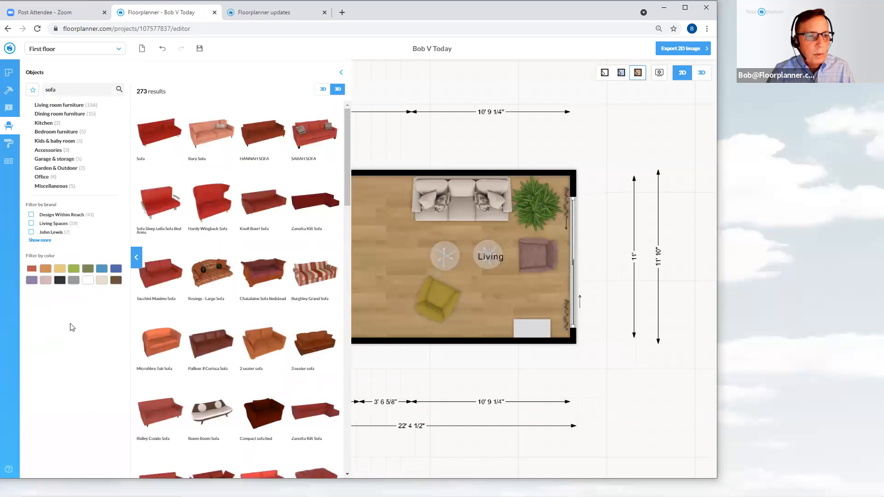
{"action": "left_click", "coordinate": [88, 282]}
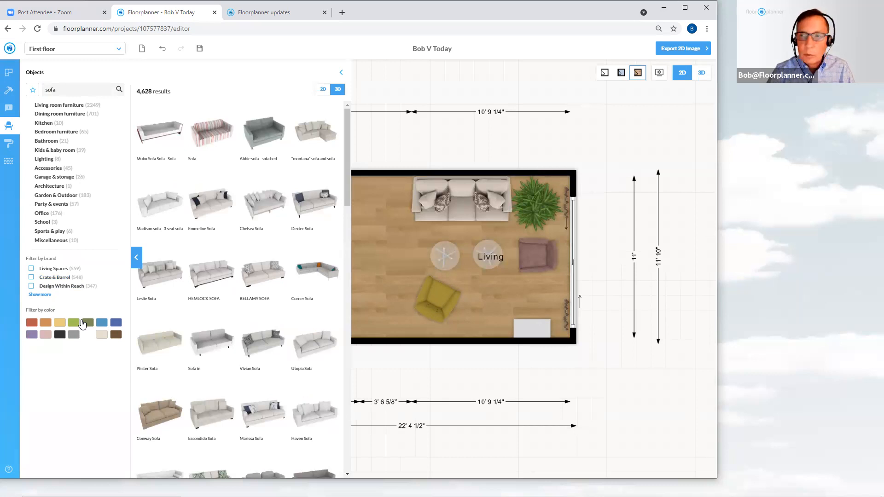
Replace the library search term with fireplace
{"action": "left_click", "coordinate": [69, 89]}
{"action": "double_click", "coordinate": [54, 90]}
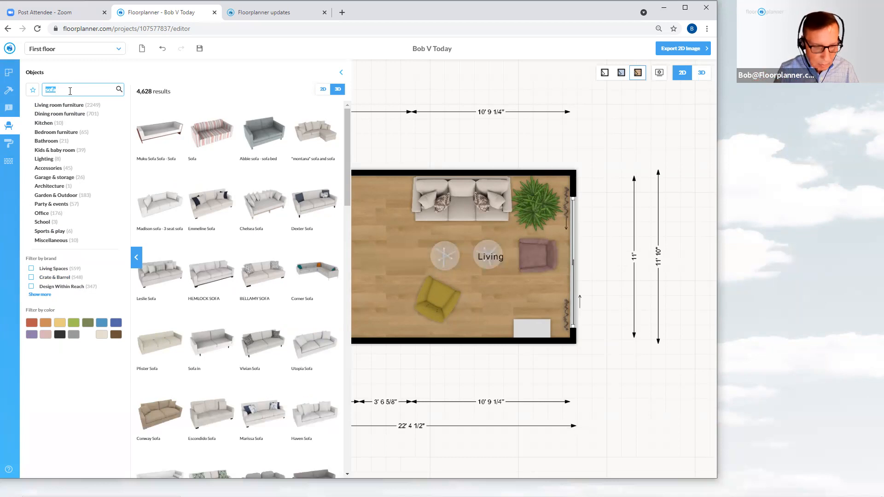
{"action": "type", "text": "fir"}
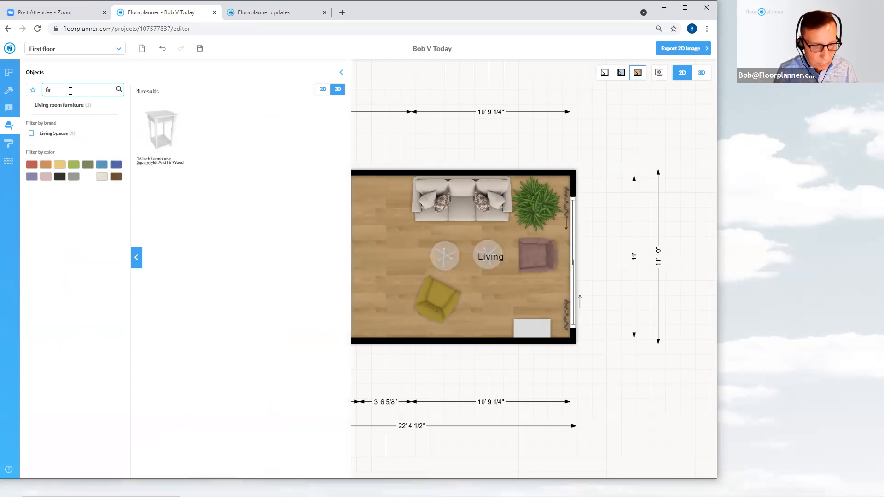
{"action": "type", "text": "eplace"}
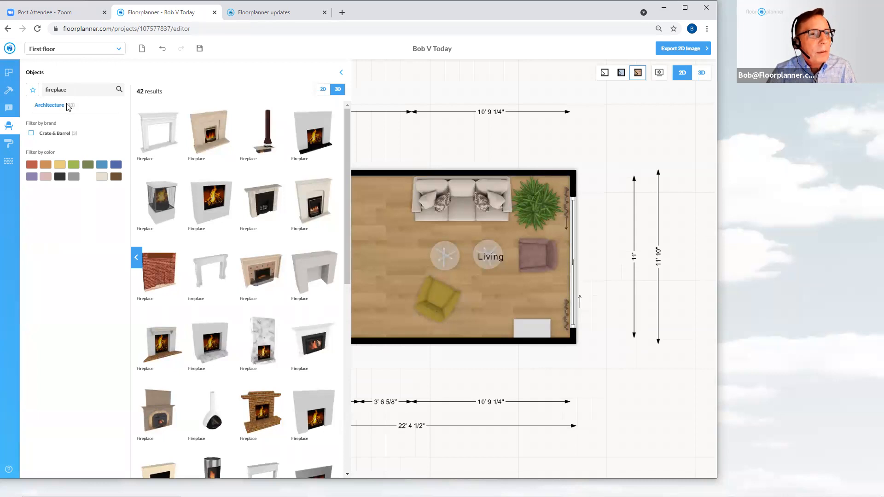
Clear the search and browse Living room furniture, then Armchairs & occasional seating, then Chaise longues
{"action": "left_click_drag", "start_coordinate": [82, 90], "coordinate": [40, 96]}
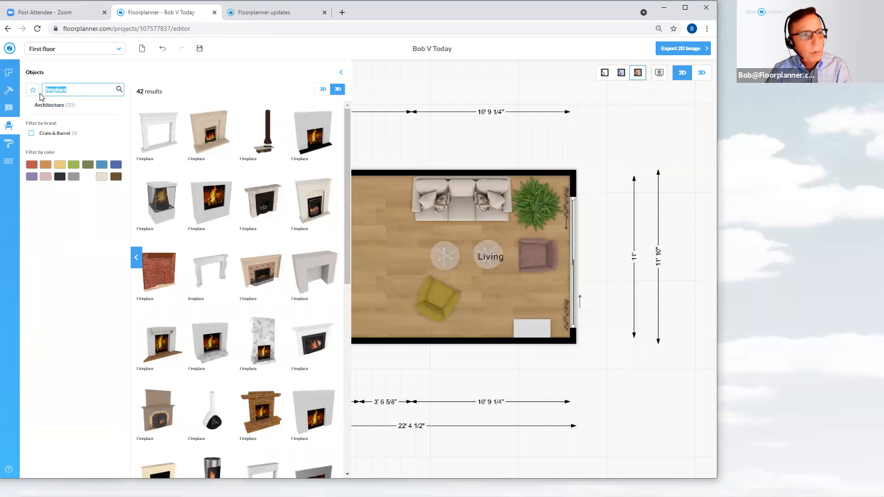
{"action": "key", "text": "BackSpace"}
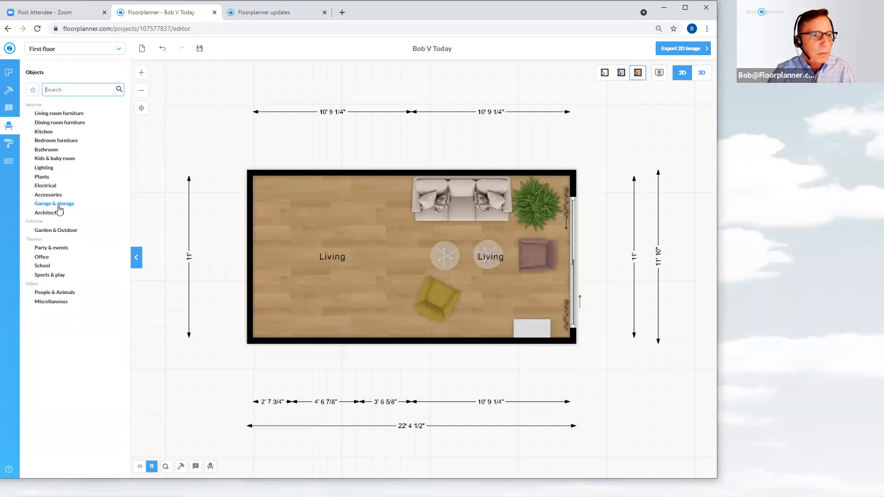
{"action": "left_click", "coordinate": [66, 114]}
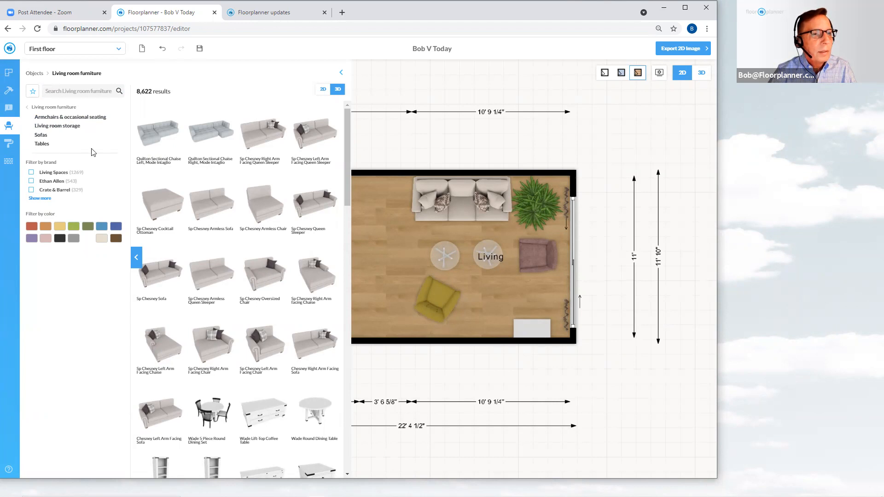
{"action": "left_click", "coordinate": [64, 120]}
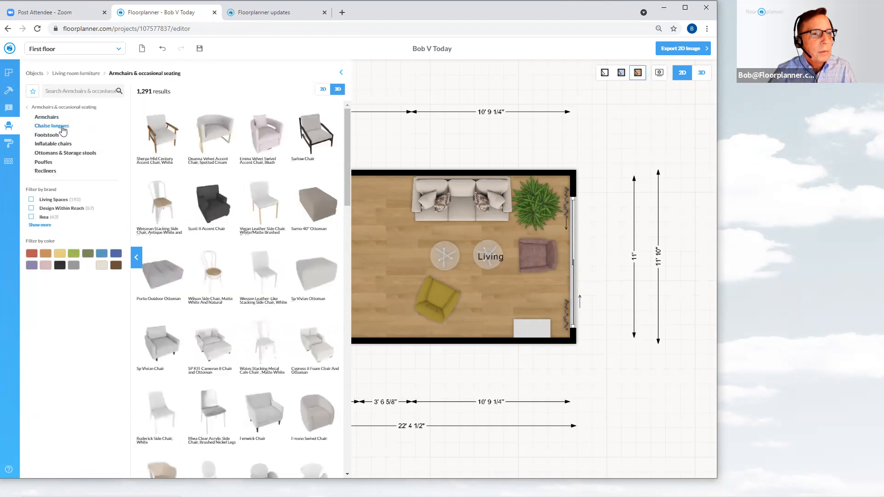
{"action": "left_click", "coordinate": [64, 128]}
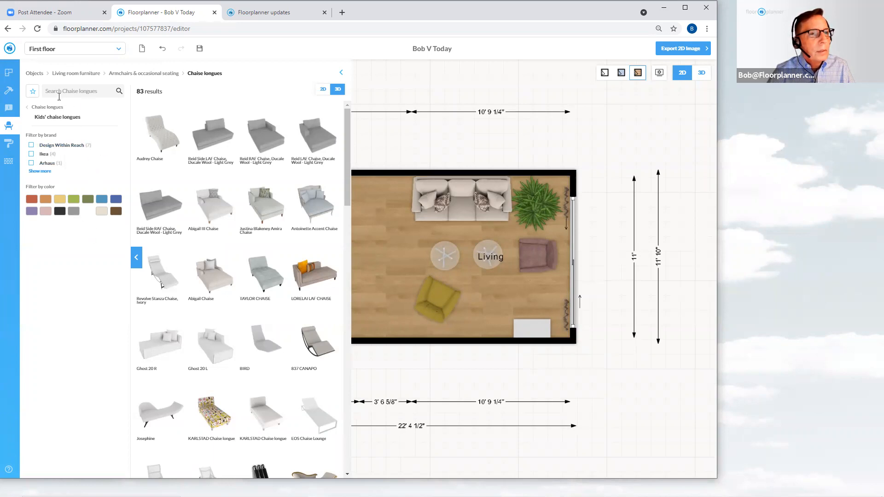
Return to the top-level object categories and search the library for sofa
{"action": "left_click", "coordinate": [35, 73]}
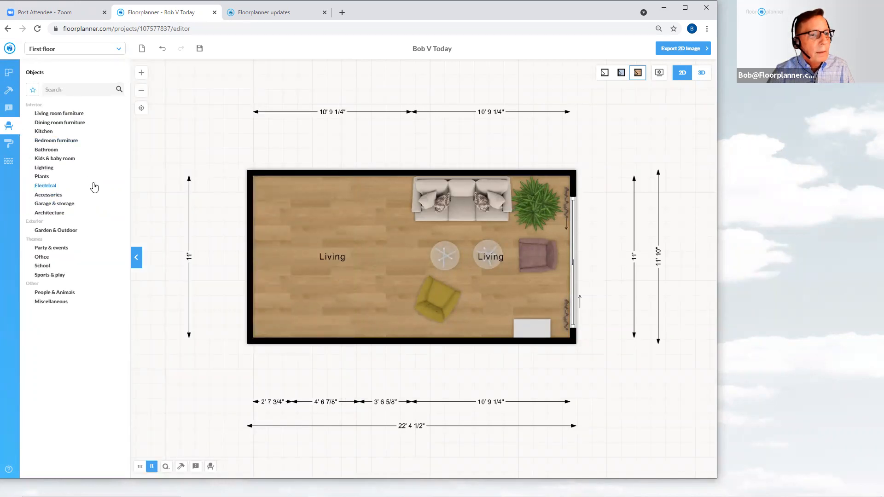
{"action": "left_click", "coordinate": [65, 90]}
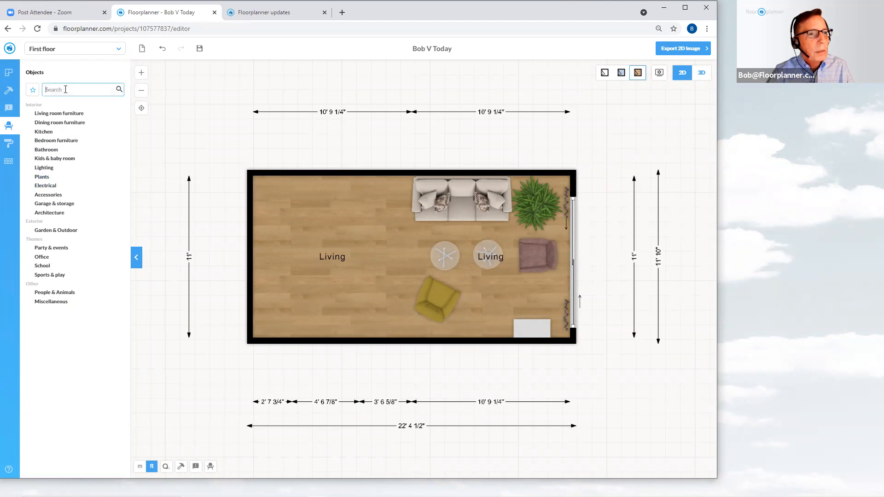
{"action": "type", "text": "sofa"}
{"action": "key", "text": "Return"}
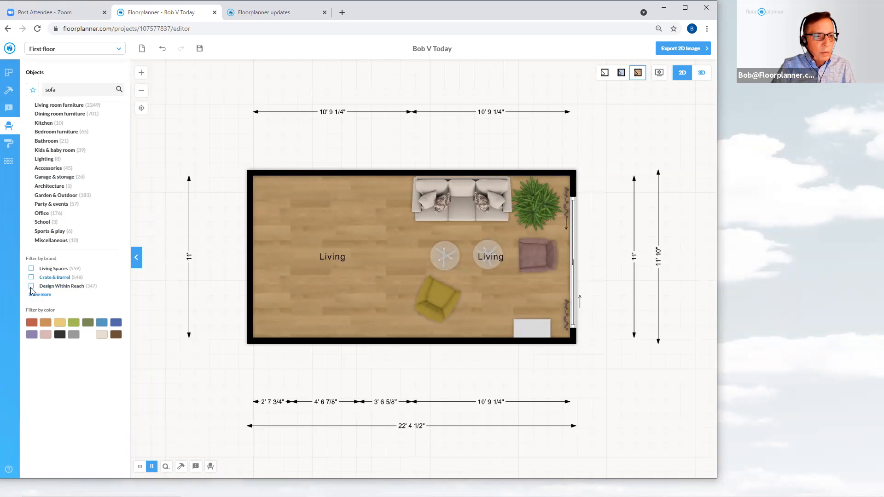
Show all brands and filter the sofa results by Ethan Allen
{"action": "left_click", "coordinate": [40, 295]}
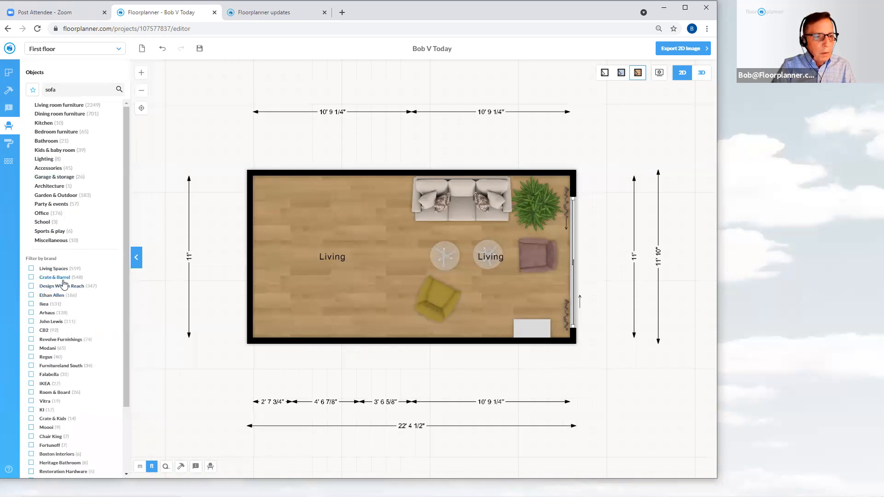
{"action": "scroll", "coordinate": [64, 283], "scroll_direction": "down", "scroll_amount": 3}
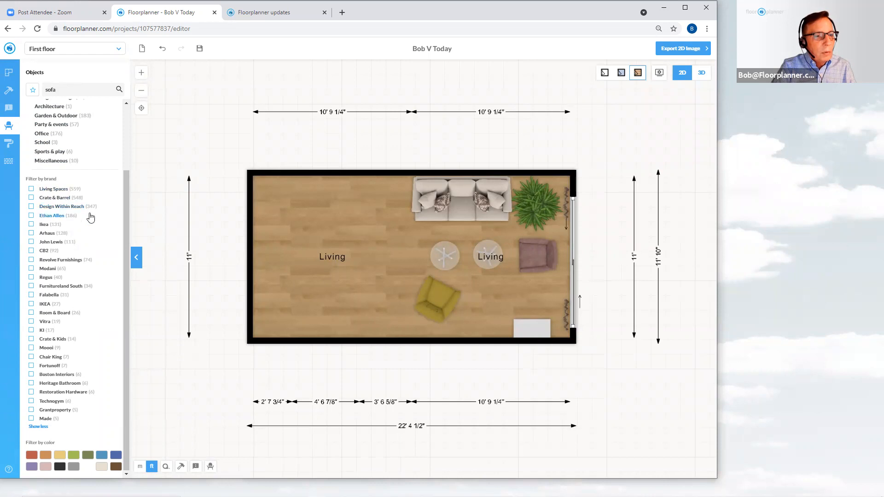
{"action": "left_click", "coordinate": [32, 216]}
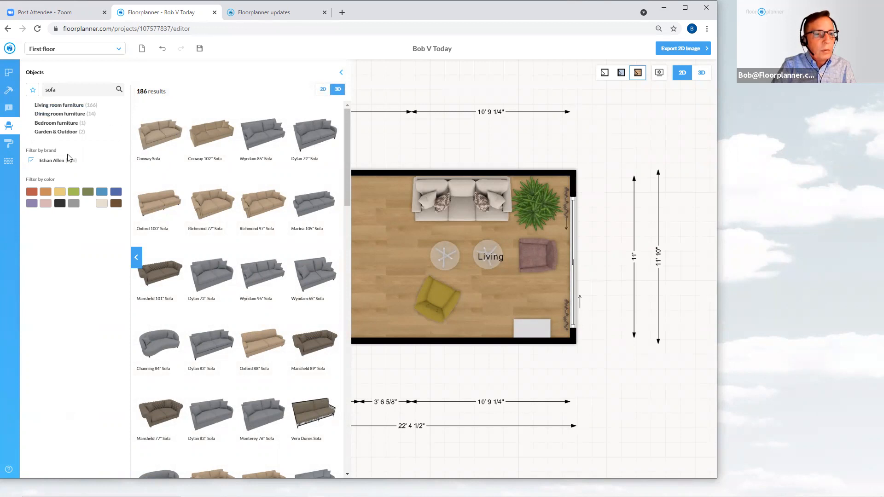
Narrow and re-widen the library results panel, then close the library
{"action": "left_click", "coordinate": [342, 72]}
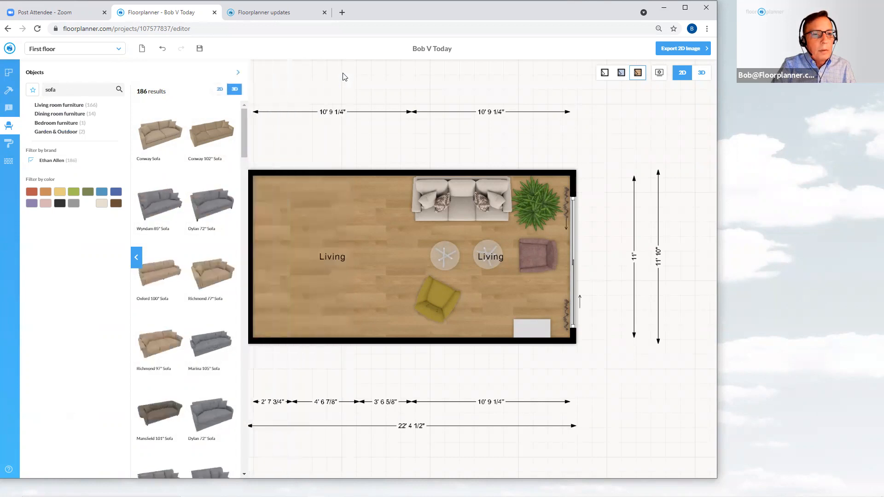
{"action": "left_click", "coordinate": [238, 73]}
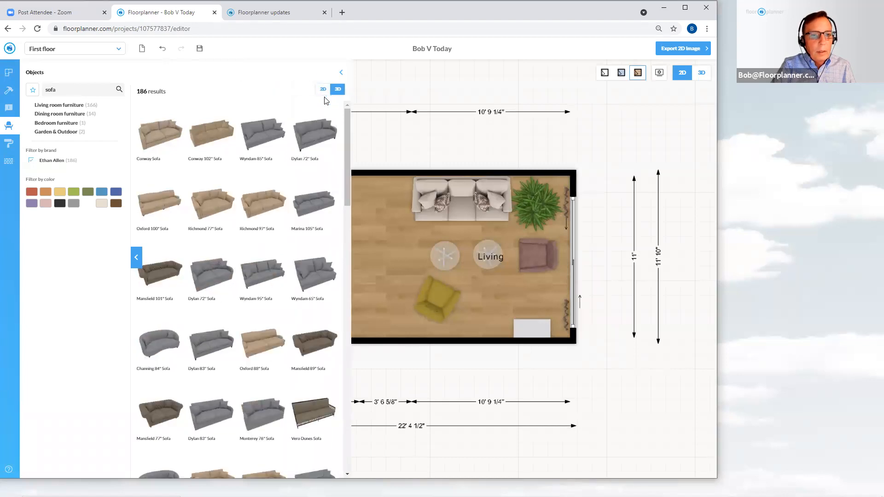
{"action": "left_click", "coordinate": [547, 147]}
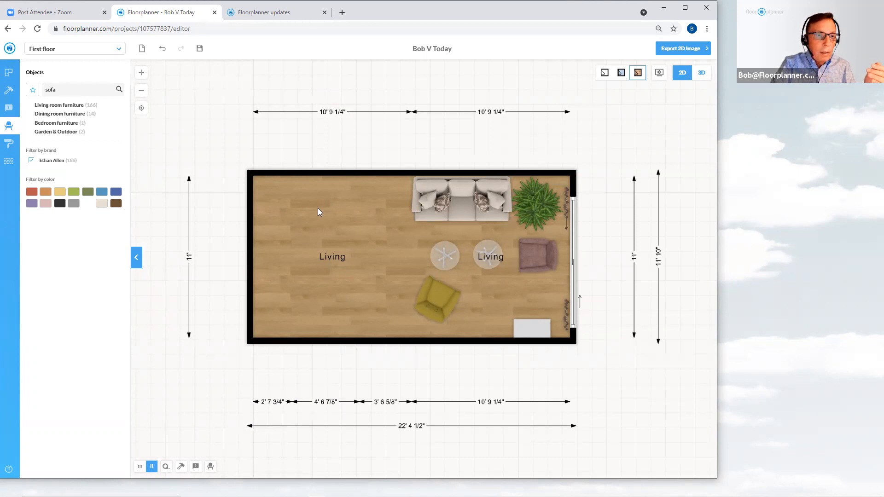
Scroll through the Ethan Allen sofa results
{"action": "mouse_move", "coordinate": [86, 257]}
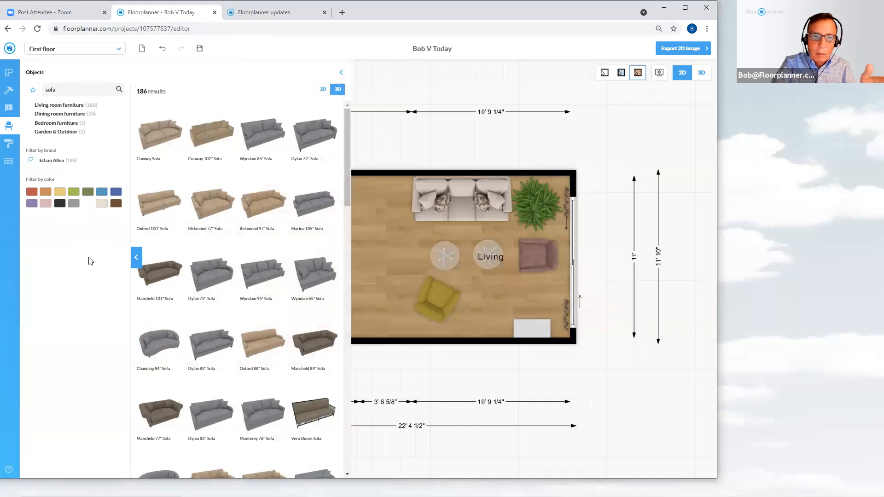
{"action": "scroll", "coordinate": [284, 243], "scroll_direction": "down", "scroll_amount": 1}
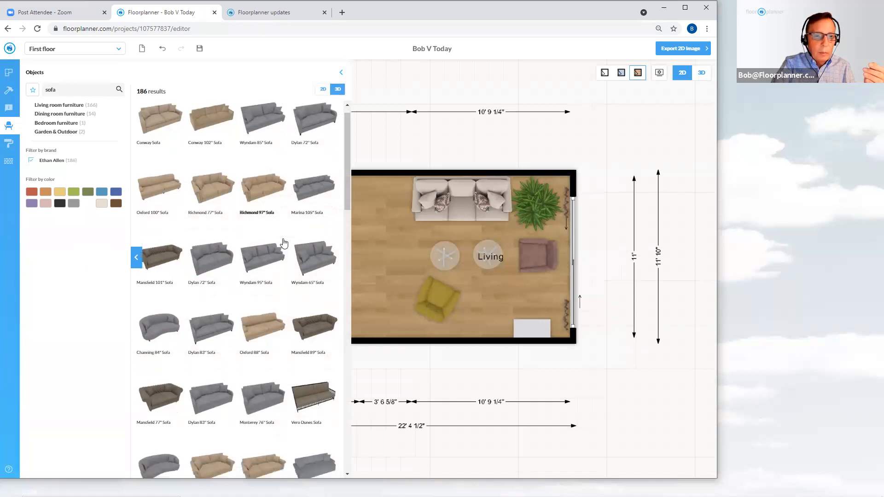
{"action": "scroll", "coordinate": [284, 243], "scroll_direction": "down", "scroll_amount": 5}
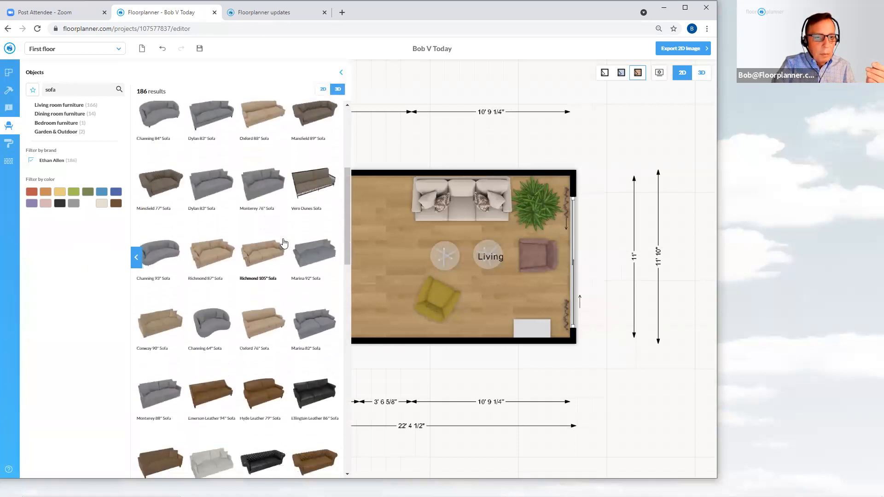
{"action": "scroll", "coordinate": [284, 243], "scroll_direction": "down", "scroll_amount": 3}
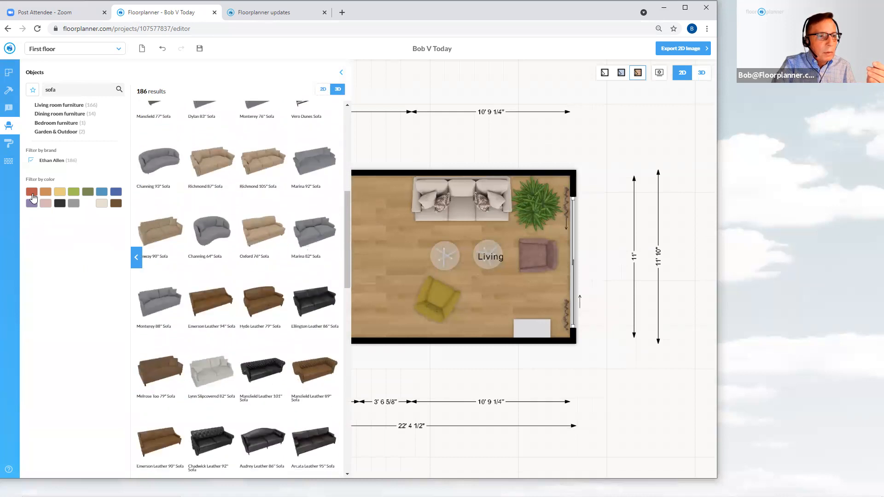
Try the red and green colour filters, then reapply the Ethan Allen brand filter to the sofa results
{"action": "left_click", "coordinate": [32, 193]}
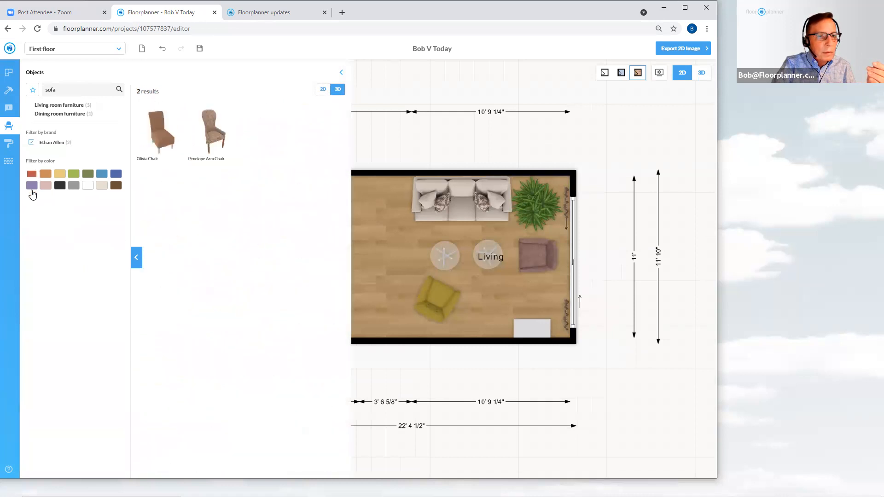
{"action": "left_click", "coordinate": [73, 174]}
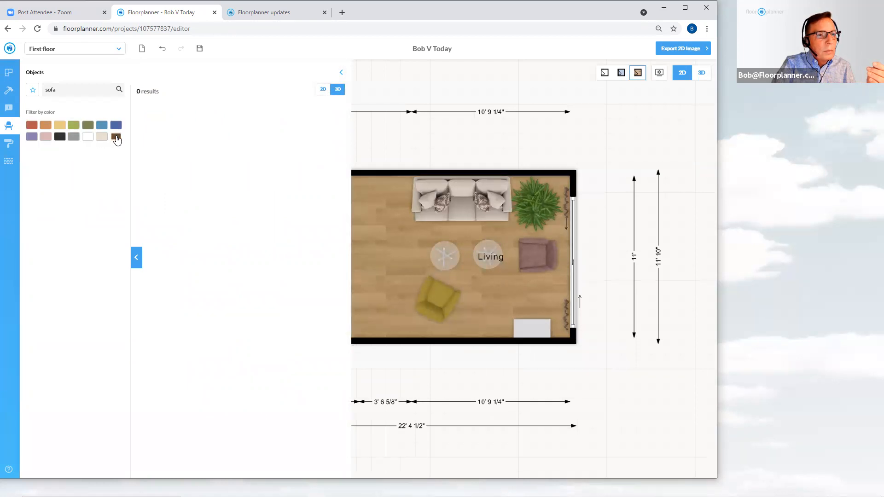
{"action": "left_click", "coordinate": [73, 138]}
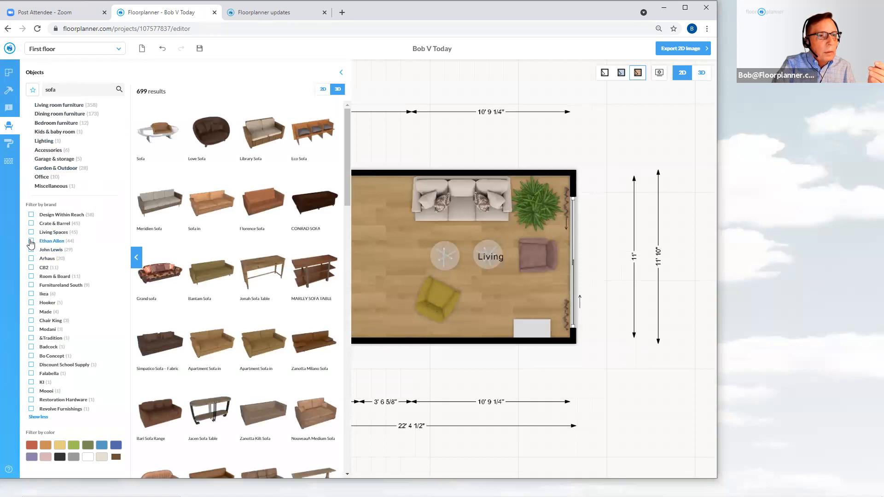
{"action": "left_click", "coordinate": [31, 241]}
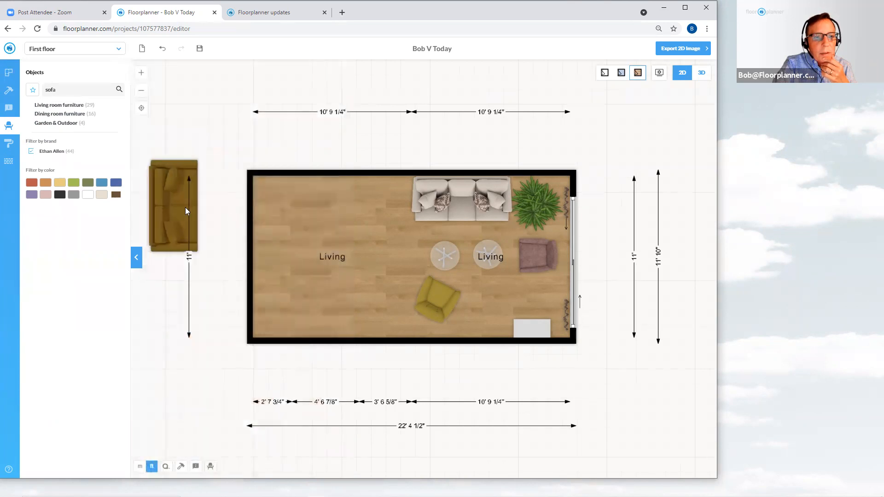
Place the Spencer RA 75" Sofa in the room's upper-left area and move it against the top wall
{"action": "left_click_drag", "start_coordinate": [179, 209], "coordinate": [341, 225]}
{"action": "left_click", "coordinate": [348, 225]}
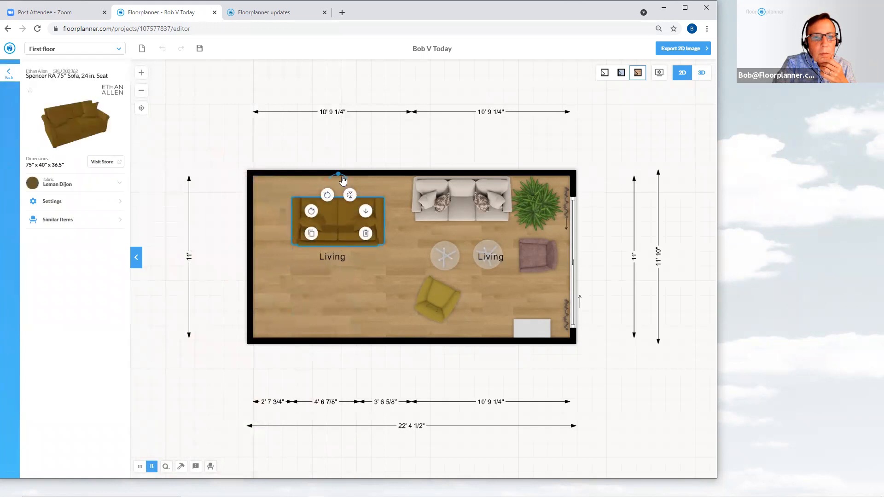
{"action": "left_click", "coordinate": [328, 195]}
{"action": "left_click", "coordinate": [328, 196]}
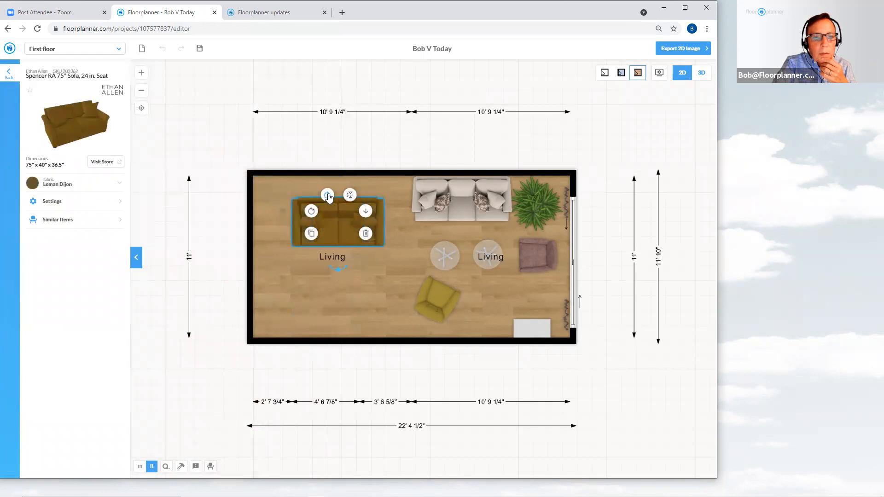
{"action": "left_click", "coordinate": [365, 150]}
{"action": "mouse_move", "coordinate": [337, 234]}
{"action": "left_mouse_down"}
{"action": "mouse_move", "coordinate": [336, 207]}
{"action": "mouse_move", "coordinate": [351, 232]}
{"action": "left_mouse_up"}
{"action": "left_click", "coordinate": [335, 211]}
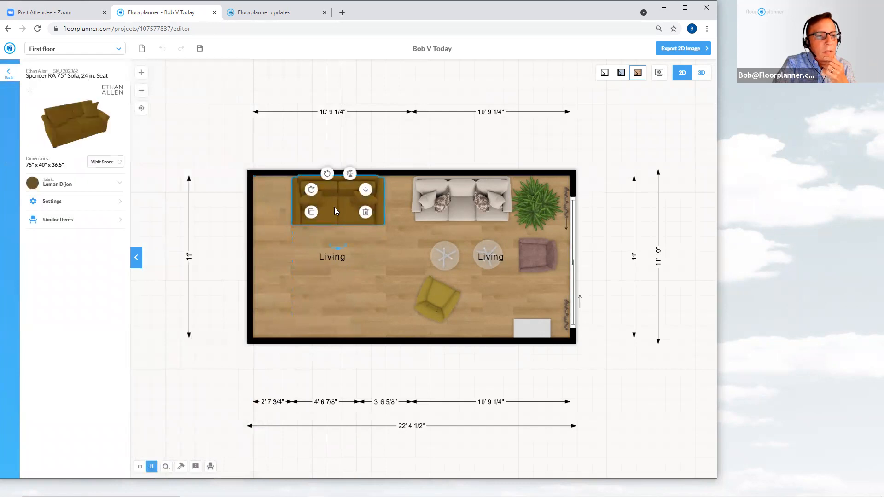
Change the sofa's fabric to a grey swatch and deselect it
{"action": "left_click", "coordinate": [110, 188]}
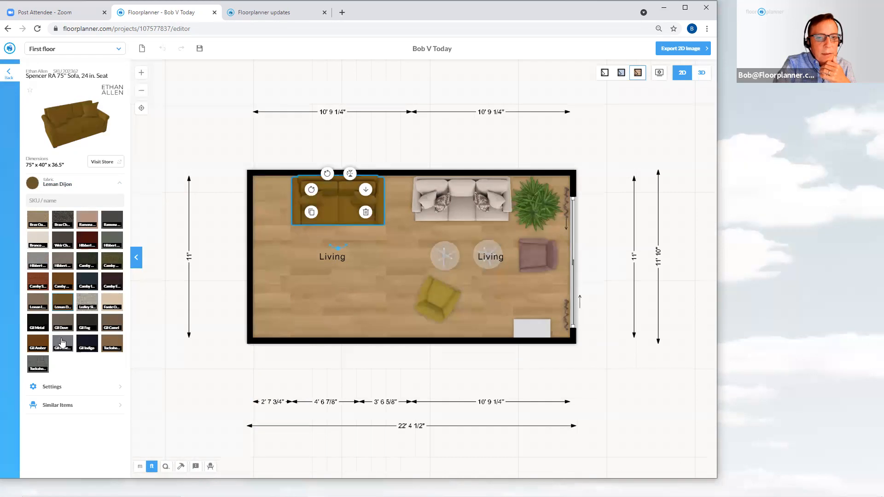
{"action": "left_click", "coordinate": [213, 279]}
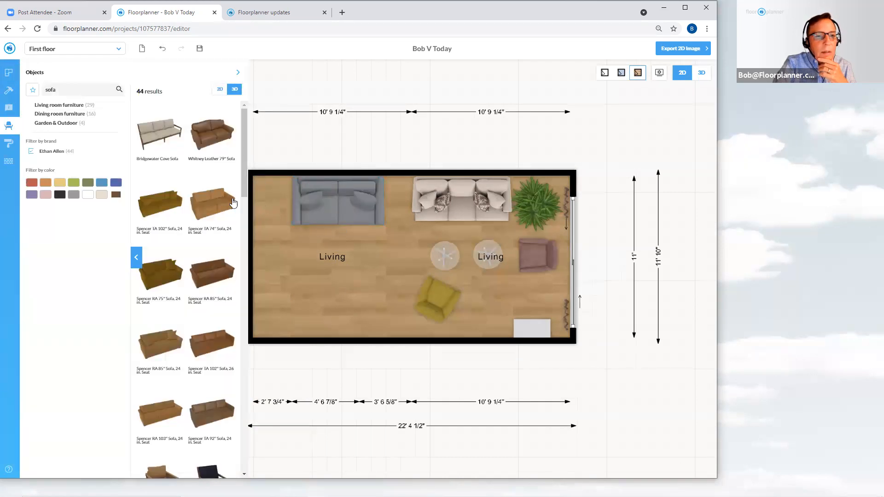
{"action": "left_click", "coordinate": [292, 140]}
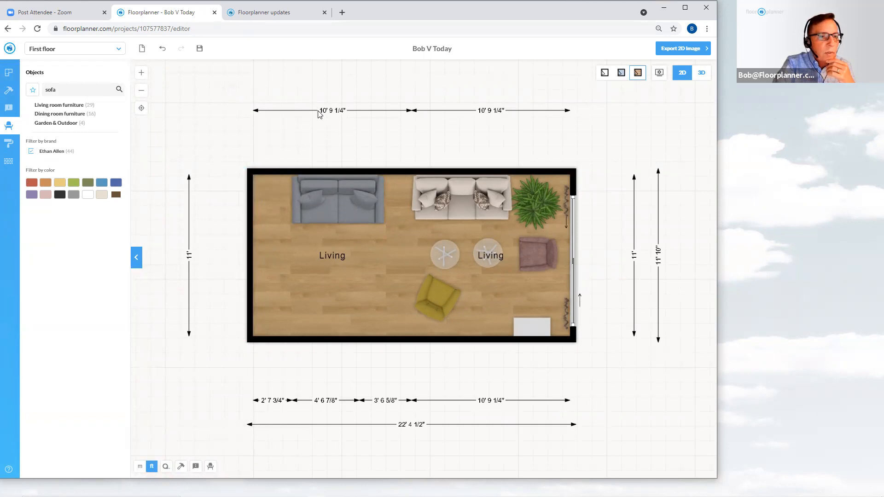
Open Ethan Allen Dining room furniture, clear the search term, and open Dining room chairs
{"action": "left_click", "coordinate": [81, 155]}
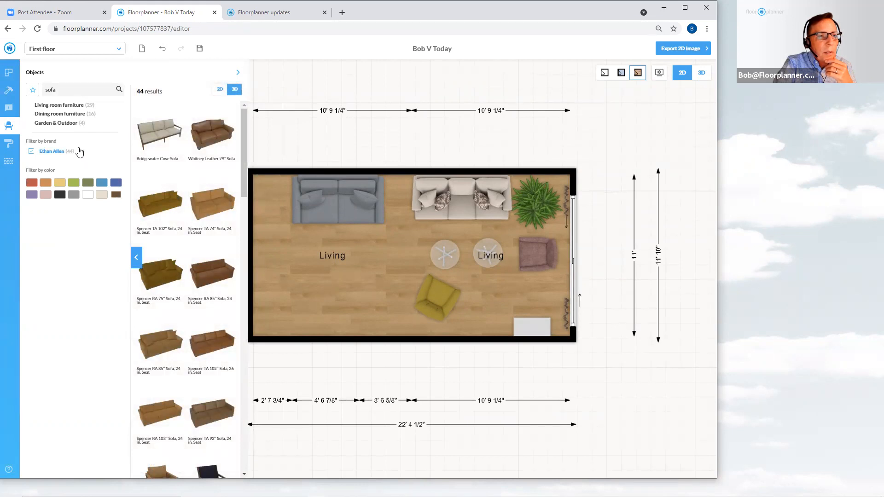
{"action": "left_click", "coordinate": [81, 119]}
{"action": "double_click", "coordinate": [65, 90]}
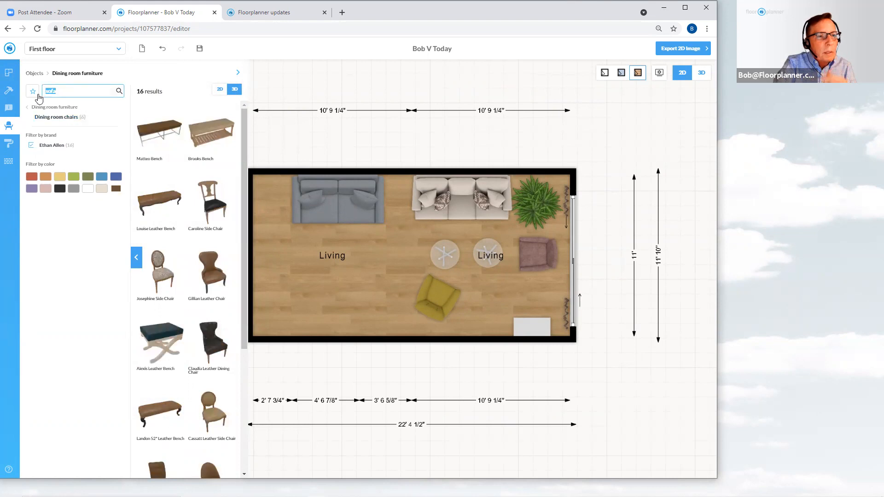
{"action": "key", "text": "BackSpace"}
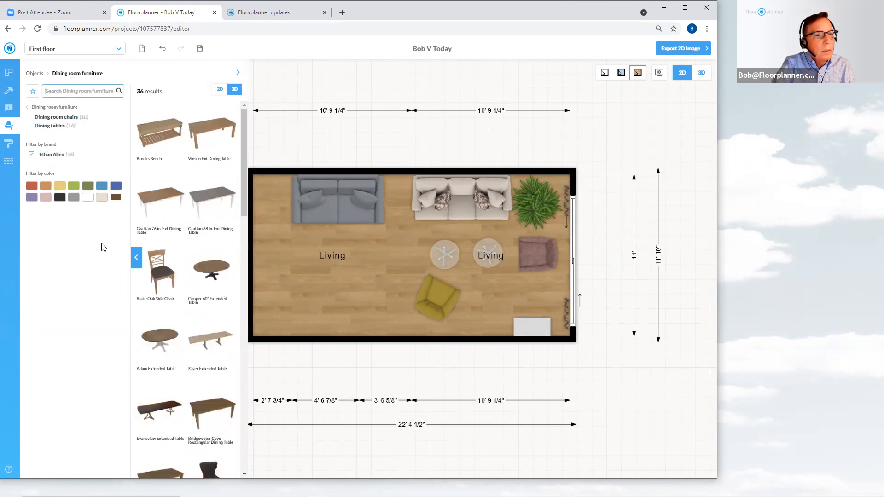
{"action": "left_click", "coordinate": [56, 117]}
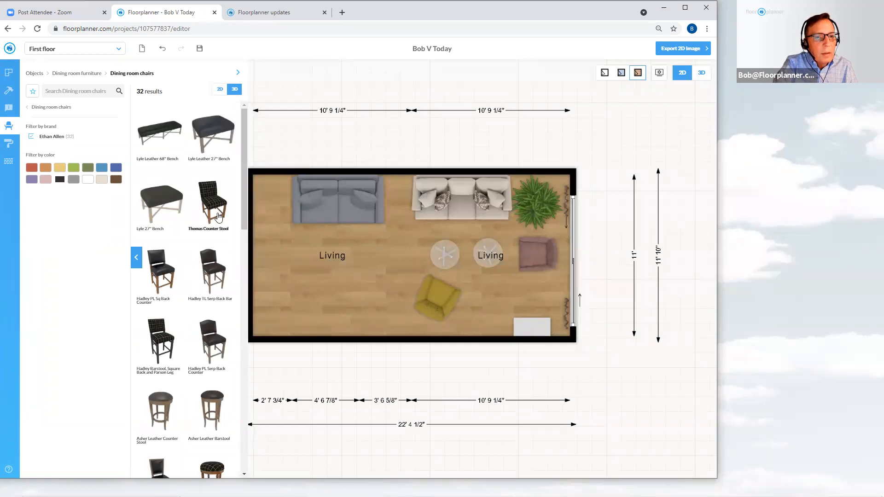
Place the Thomas Counter Stool near the lower middle of the room and close its details
{"action": "left_click_drag", "start_coordinate": [212, 202], "coordinate": [227, 221]}
{"action": "left_click_drag", "start_coordinate": [259, 256], "coordinate": [375, 311]}
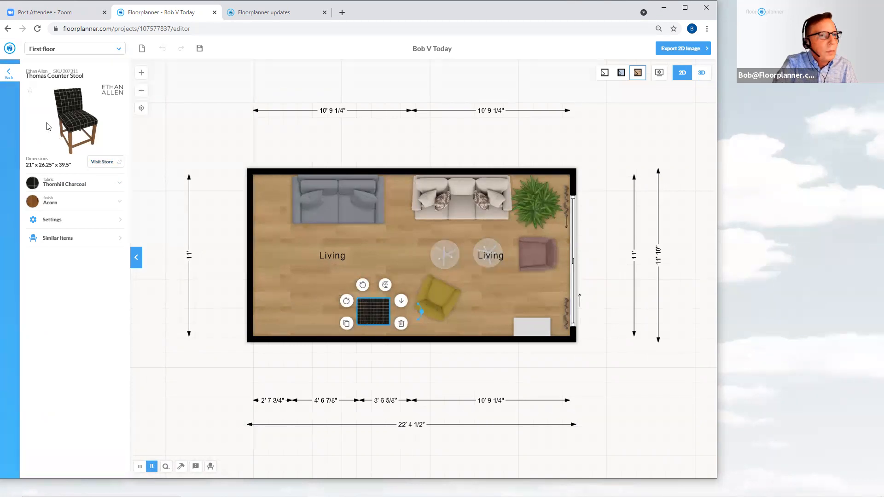
{"action": "left_click", "coordinate": [7, 75]}
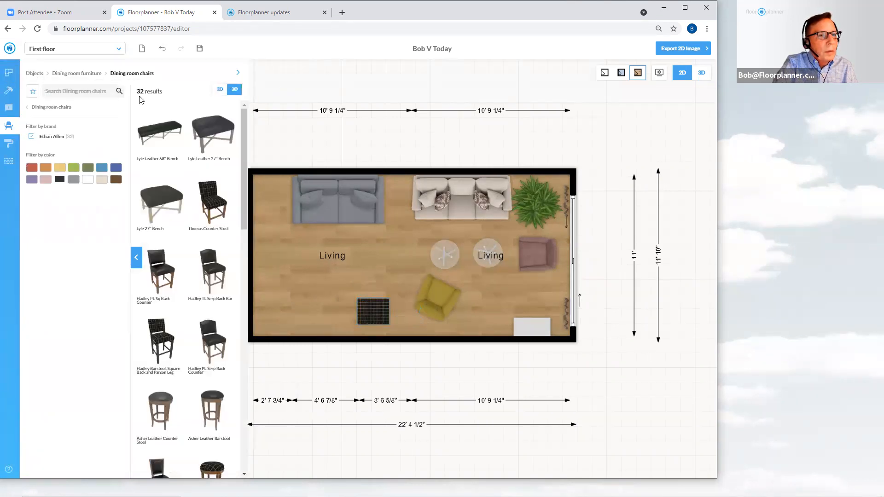